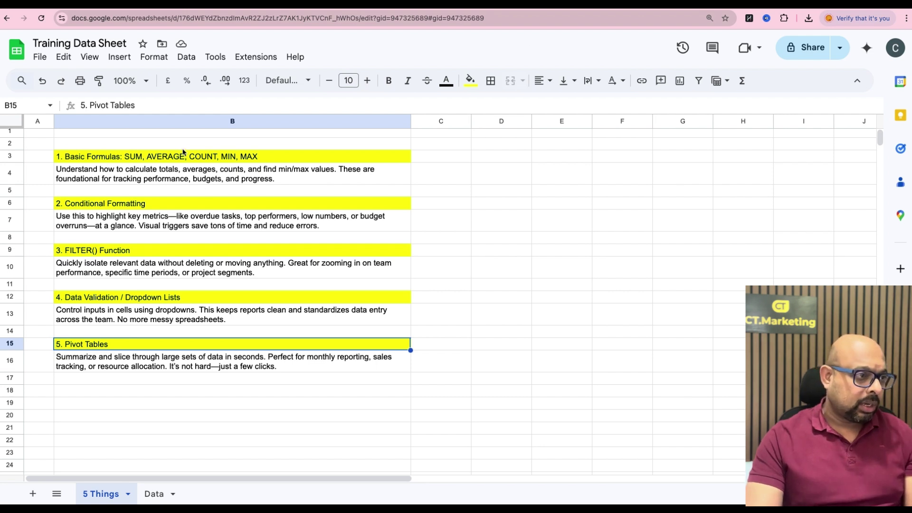
- Open the Data sheet and look through the employee records and the summary labels below them
left_click(155, 495)
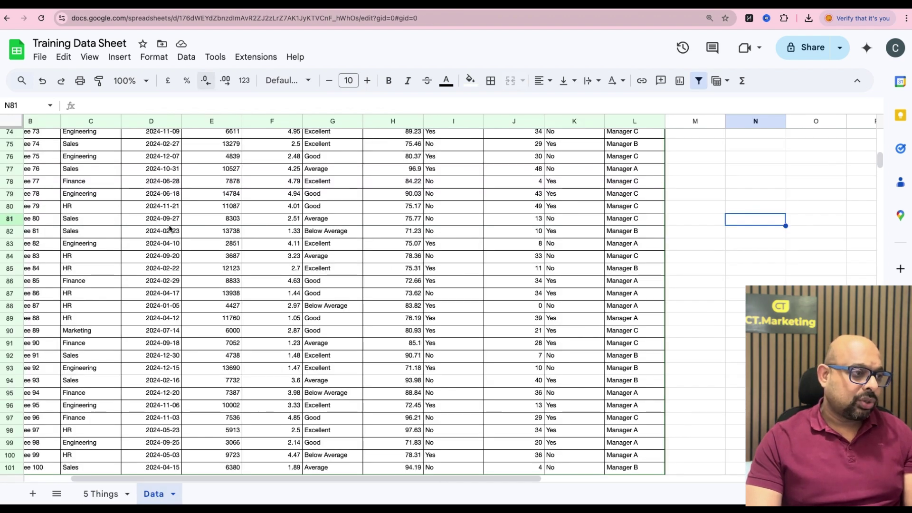
scroll(171, 227, "up", 15)
scroll(102, 179, "left", 3)
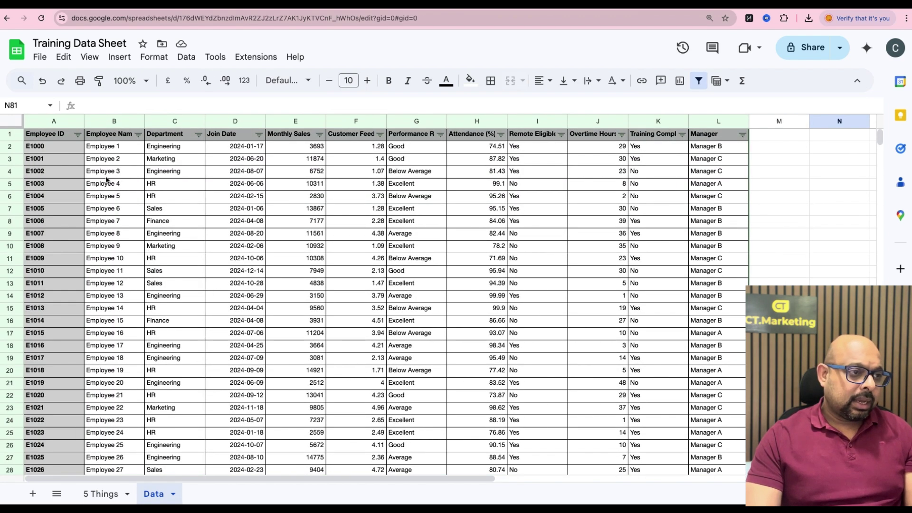
scroll(106, 179, "down", 20)
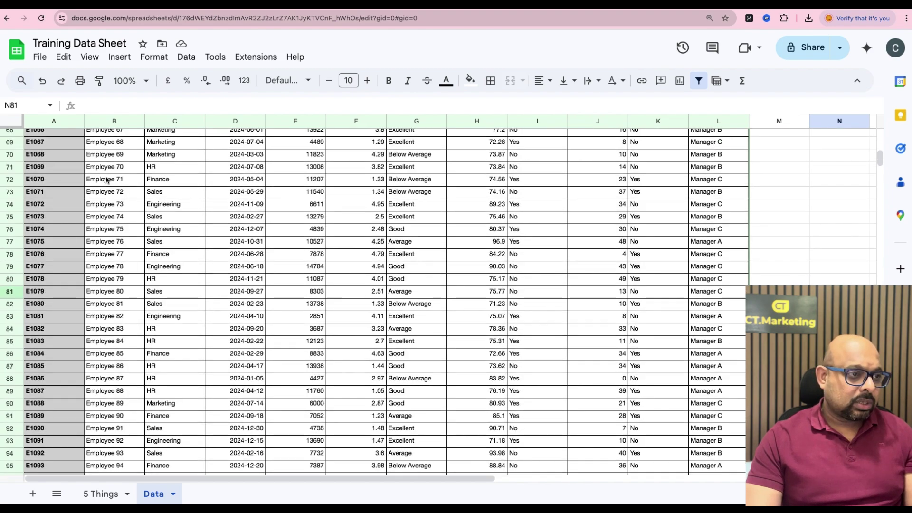
scroll(106, 179, "up", 20)
scroll(107, 179, "down", 20)
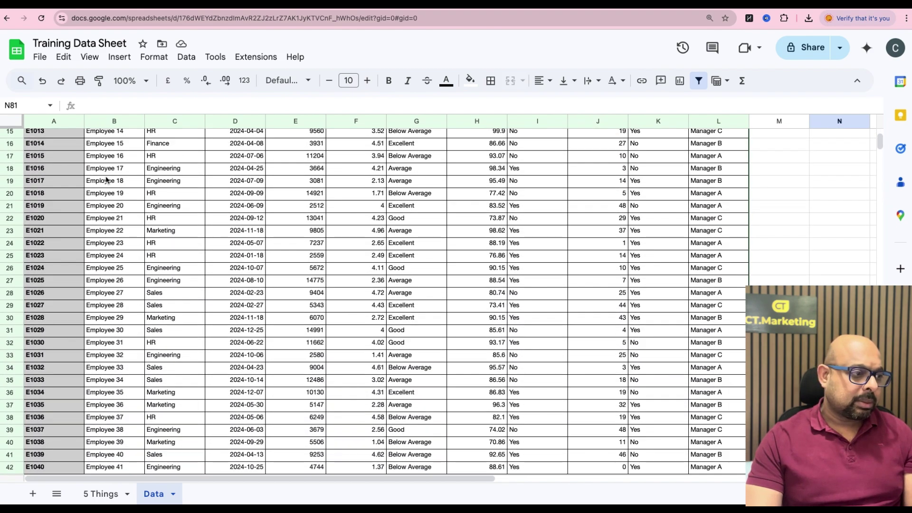
scroll(106, 180, "up", 2)
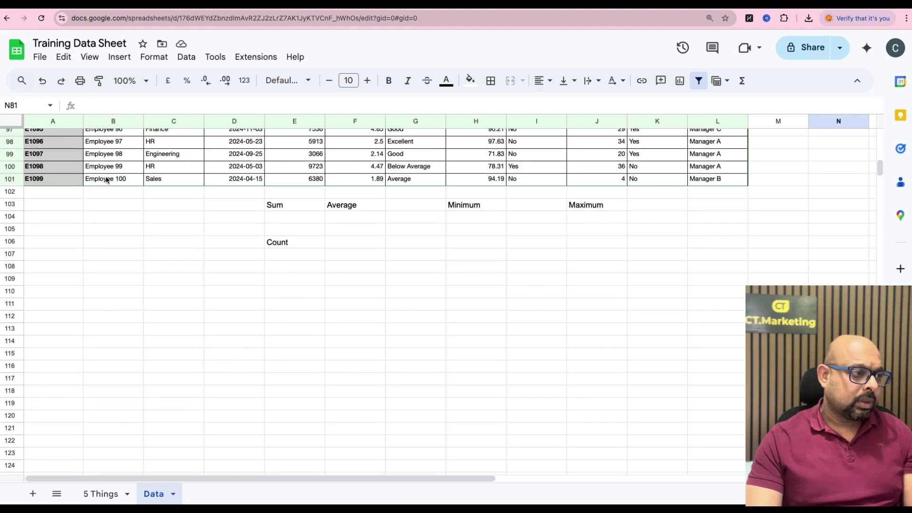
scroll(106, 179, "up", 20)
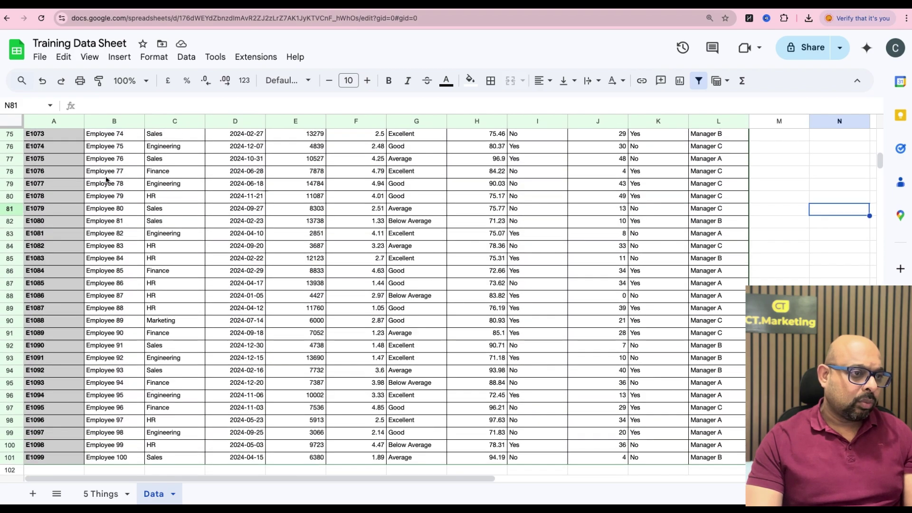
scroll(106, 180, "down", 7)
scroll(106, 180, "down", 15)
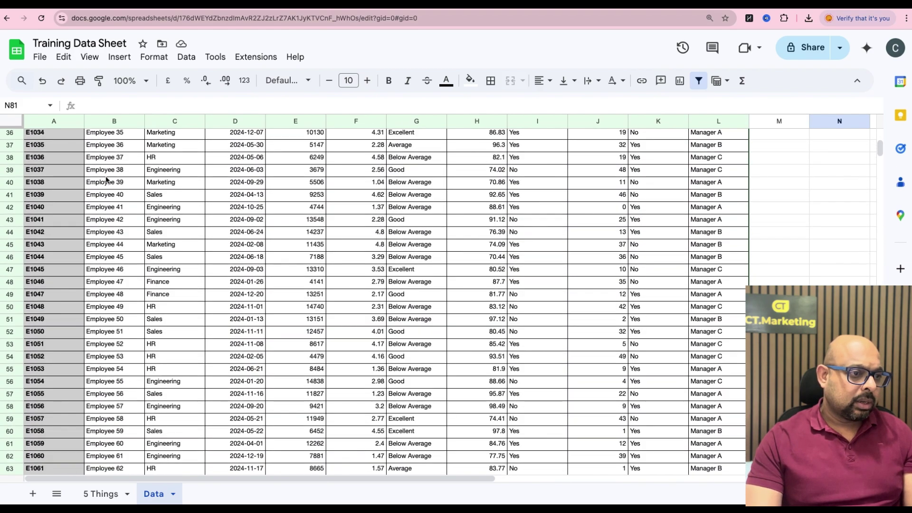
scroll(106, 179, "down", 5)
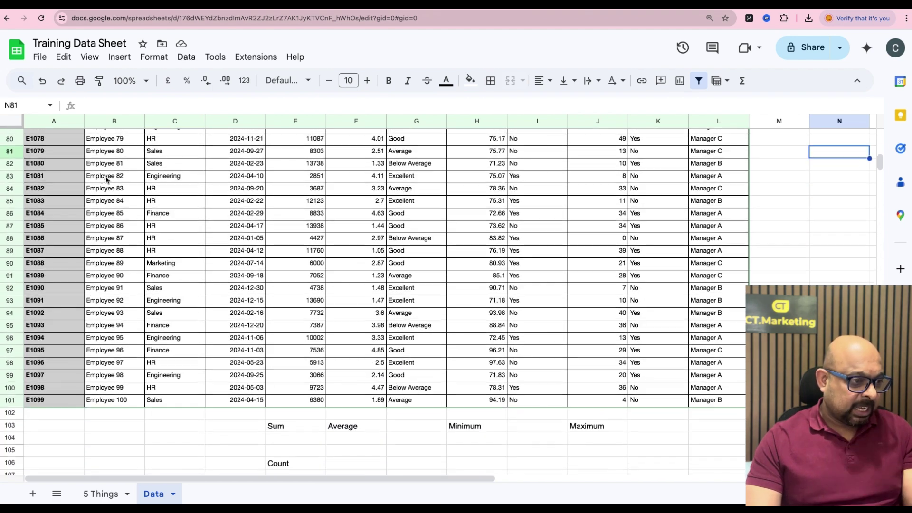
- Examine the Sum label below the table and the Monthly Sales, performance and Department columns in the employee records
left_click(296, 428)
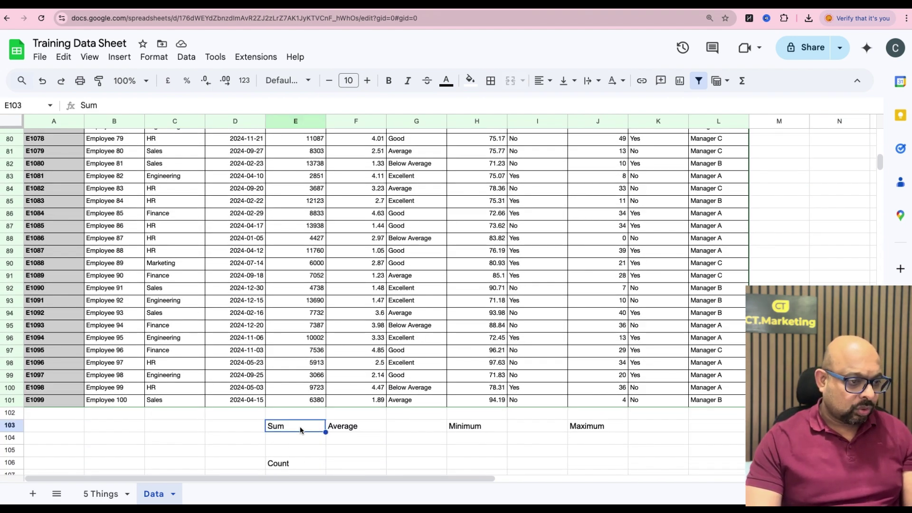
scroll(352, 361, "down", 1)
scroll(325, 297, "up", 20)
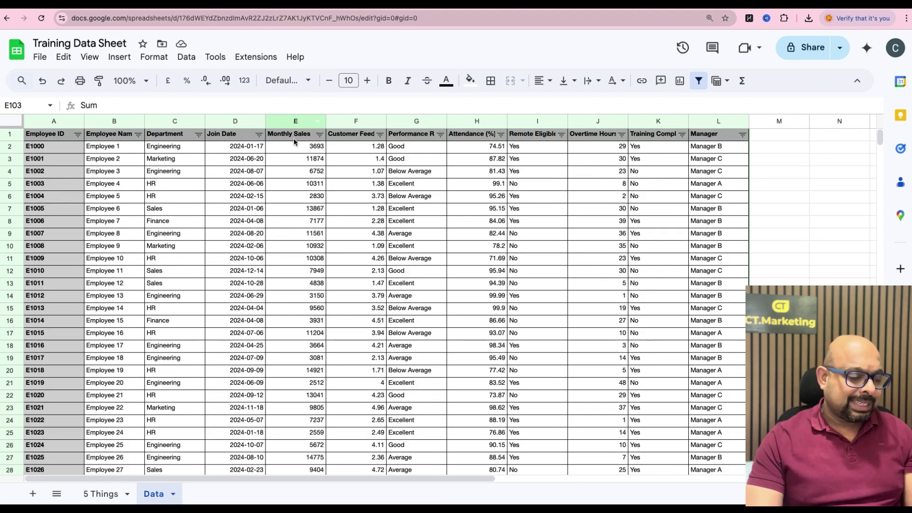
left_click(312, 151)
left_click(309, 159)
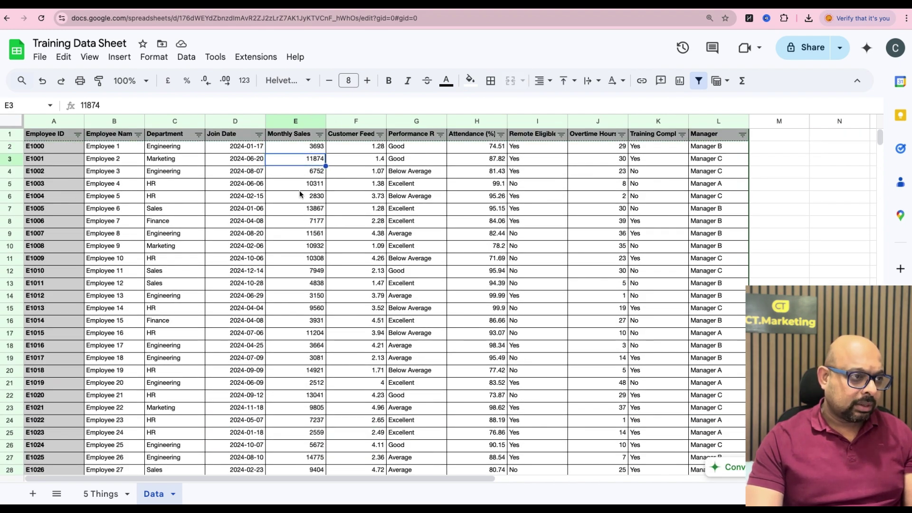
left_click(301, 187)
scroll(301, 235, "down", 2)
scroll(303, 235, "up", 2)
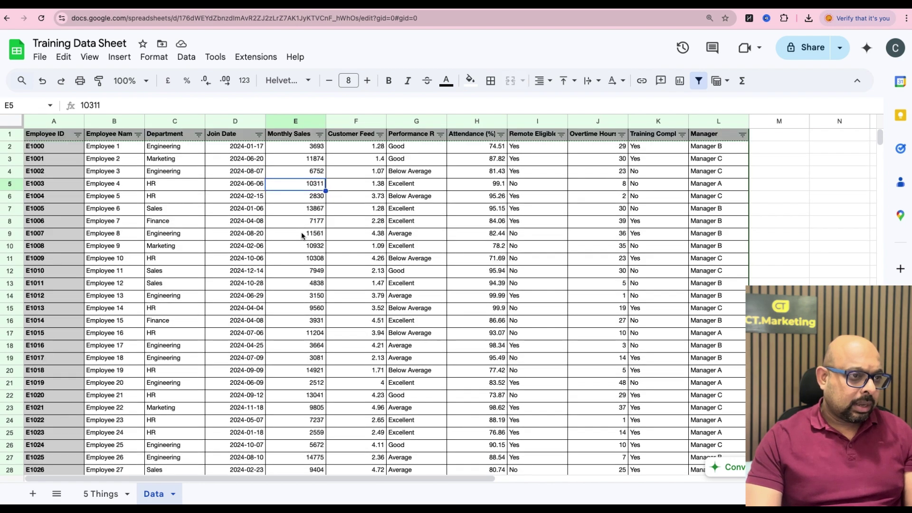
left_click(424, 160)
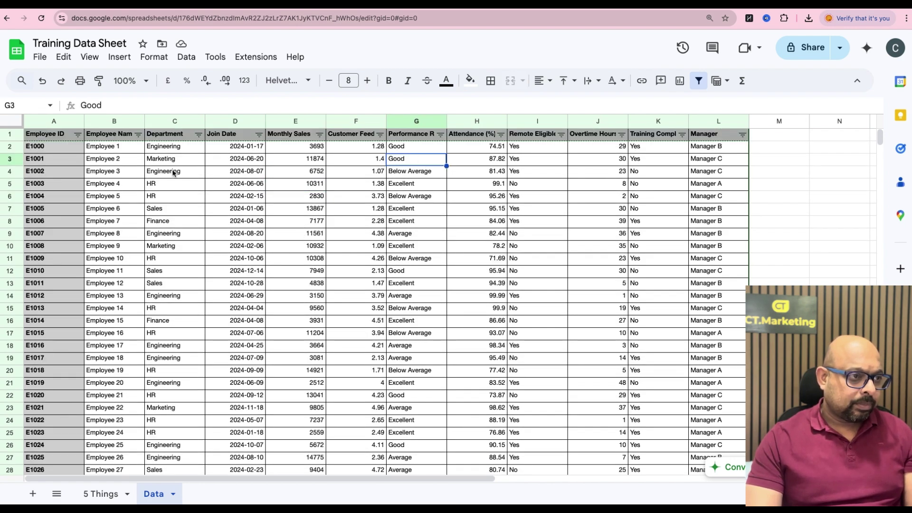
left_click(185, 184)
scroll(183, 188, "down", 1)
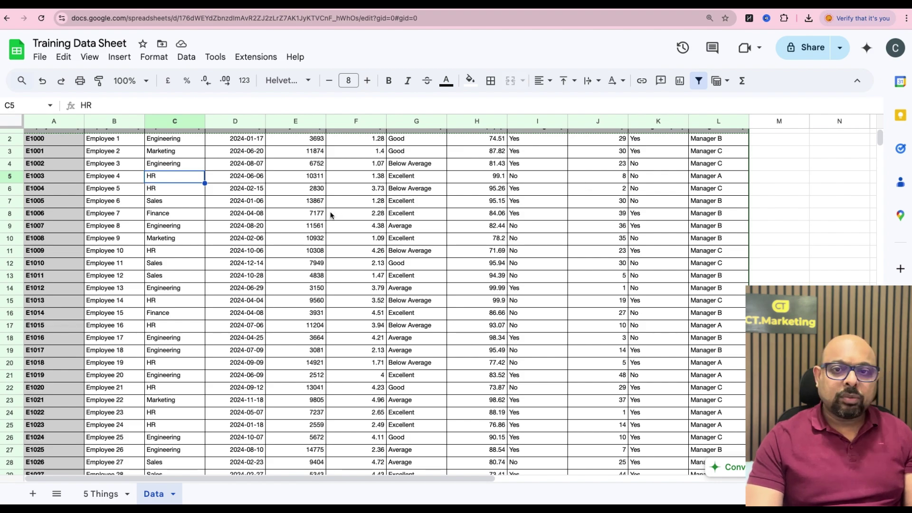
- Total the Monthly Sales column with the formula =SUM(E2:E101) in cell E102
scroll(331, 215, "down", 20)
scroll(331, 215, "down", 1)
left_click(297, 356)
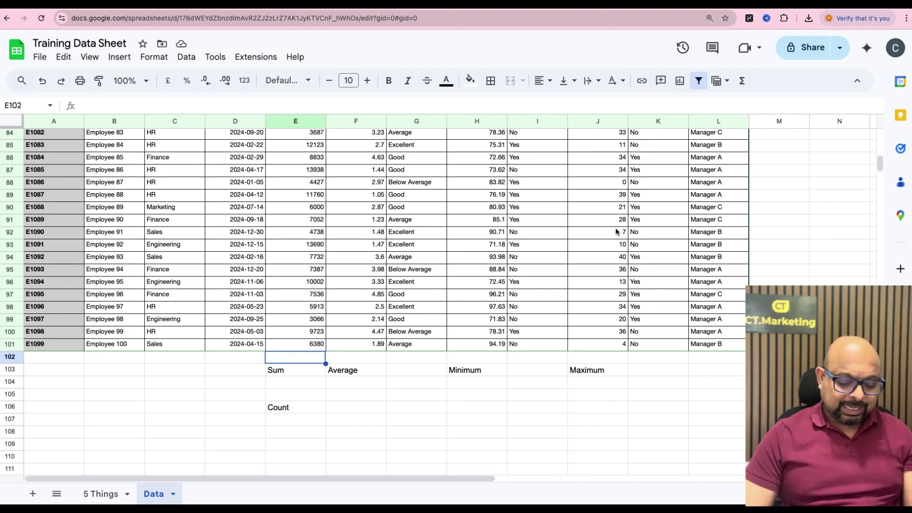
type("=")
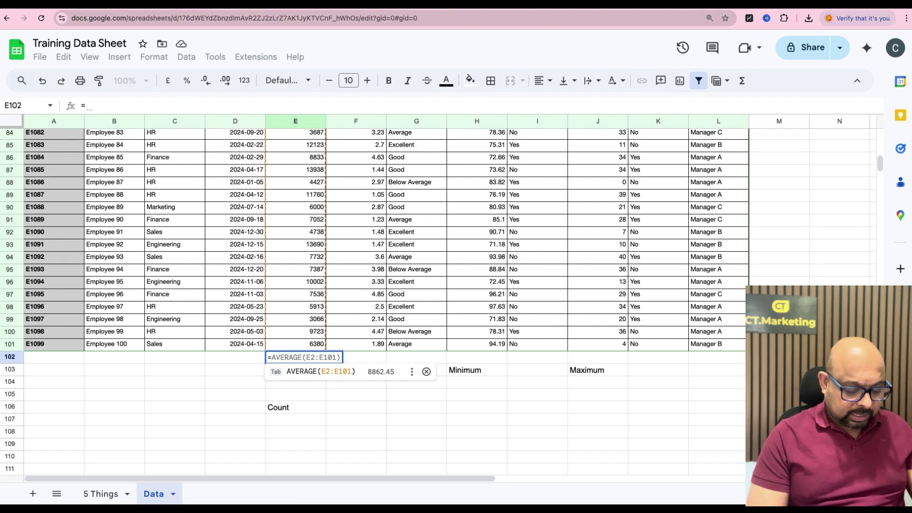
type("sum(E2:E101")
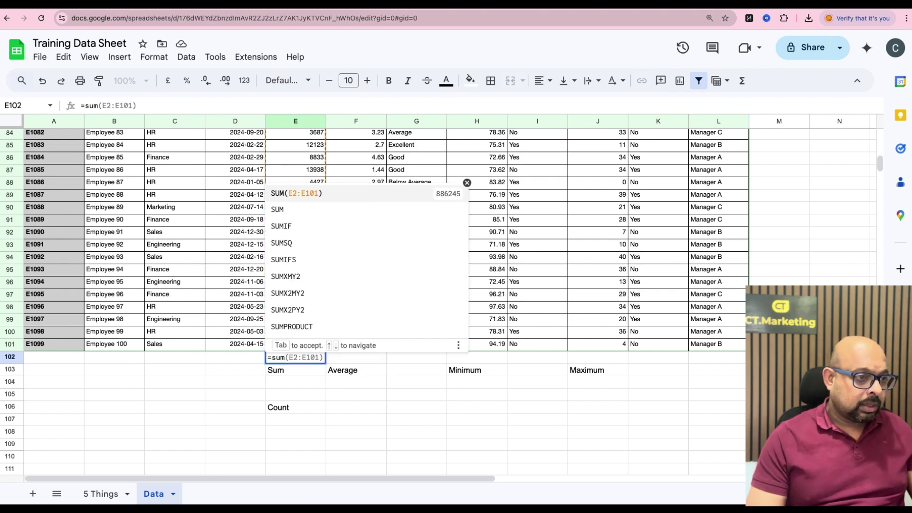
left_click(322, 194)
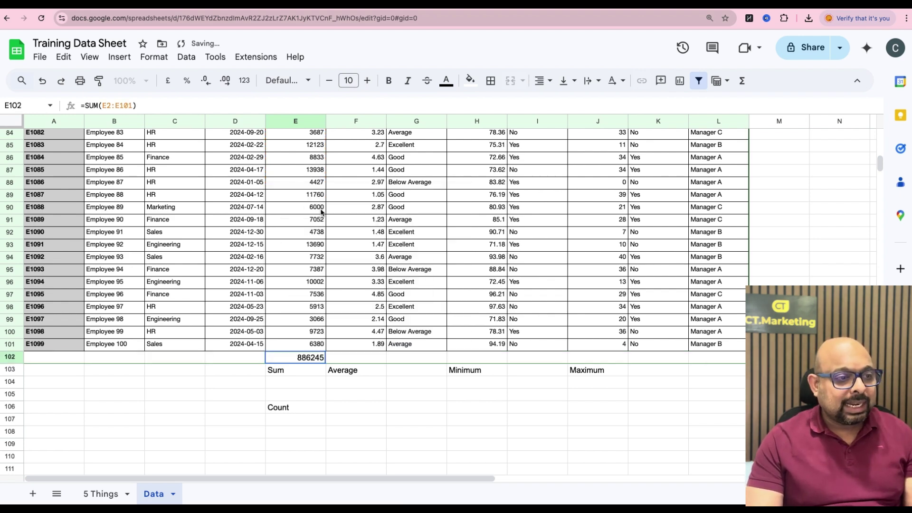
- Select the Monthly Sales range E1:E101 to review the data, and check the total's formula in E102
left_click(313, 344)
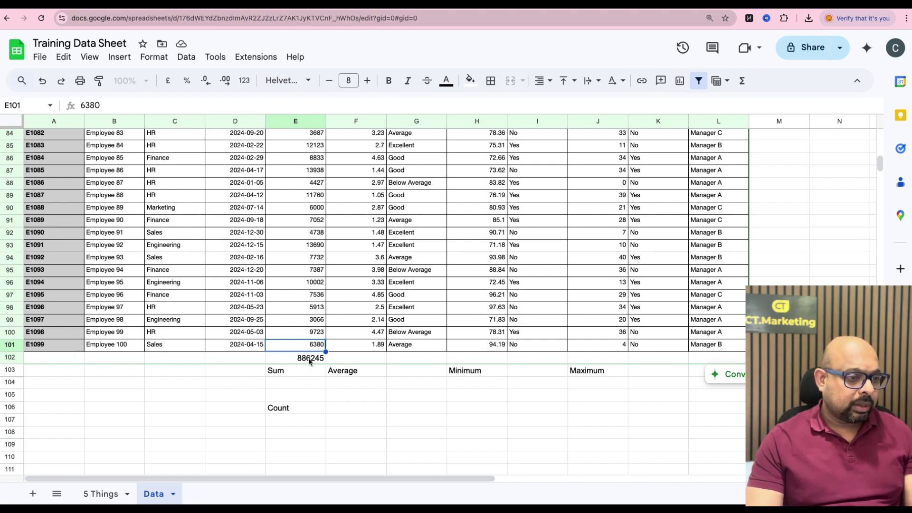
key("Down")
key("Up")
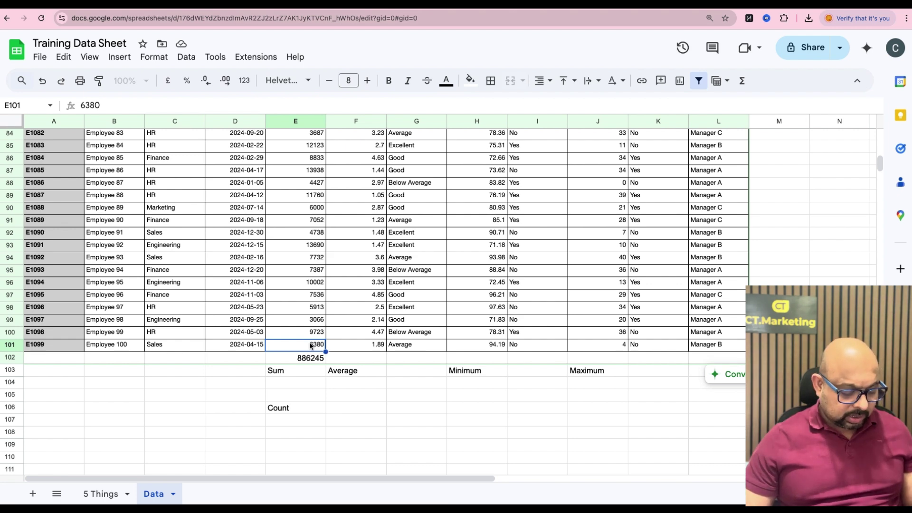
key("ctrl+shift+Up")
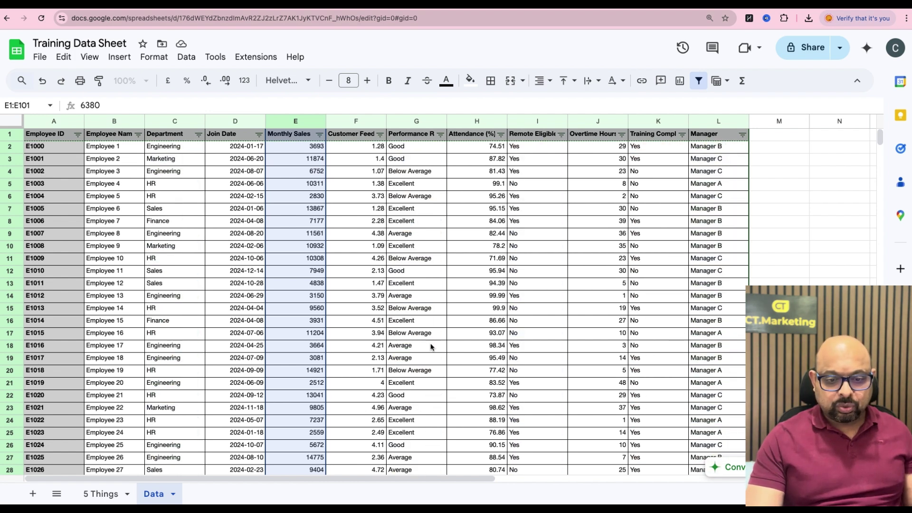
scroll(433, 338, "down", 20)
scroll(430, 343, "up", 20)
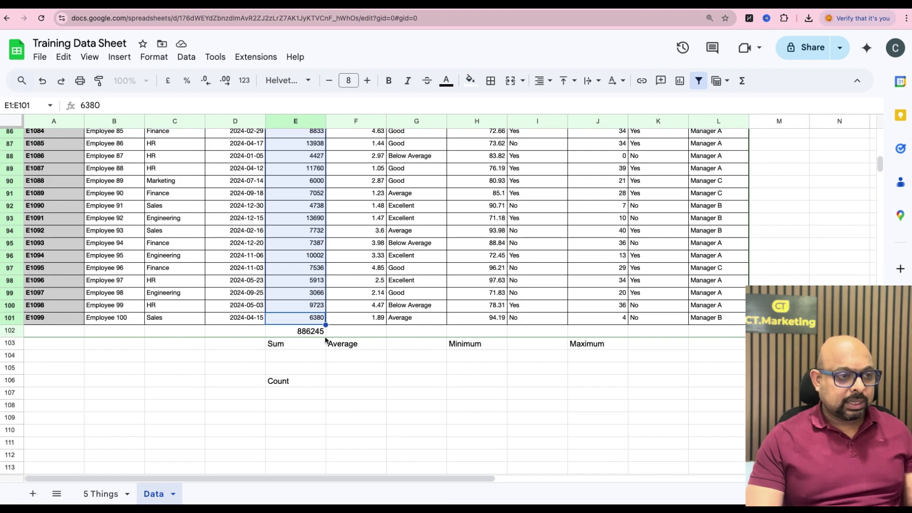
left_click(317, 332)
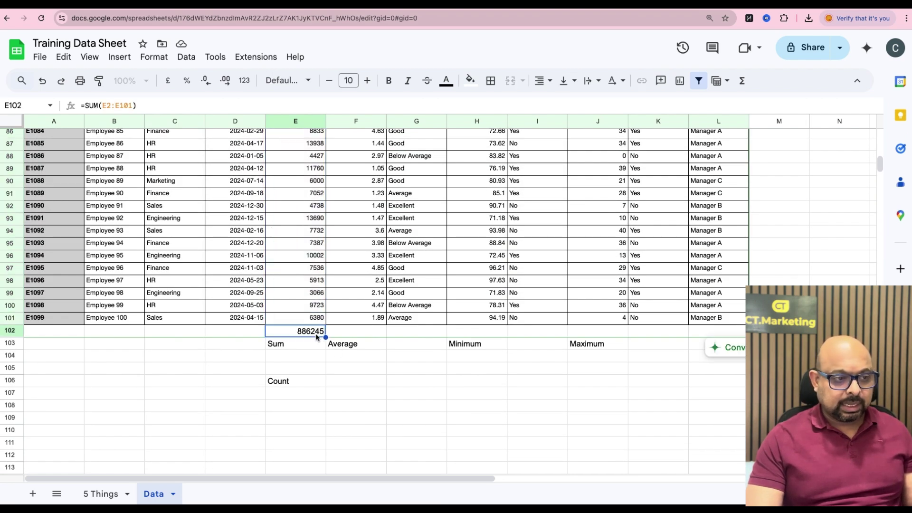
- Format the entire Monthly Sales column as numbers with thousands separators and no decimal places
left_click(294, 122)
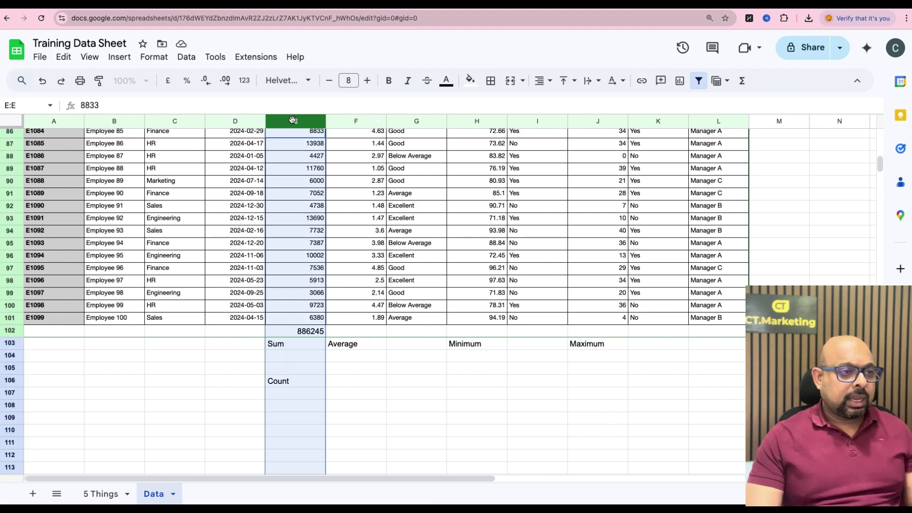
left_click(242, 82)
left_click(299, 152)
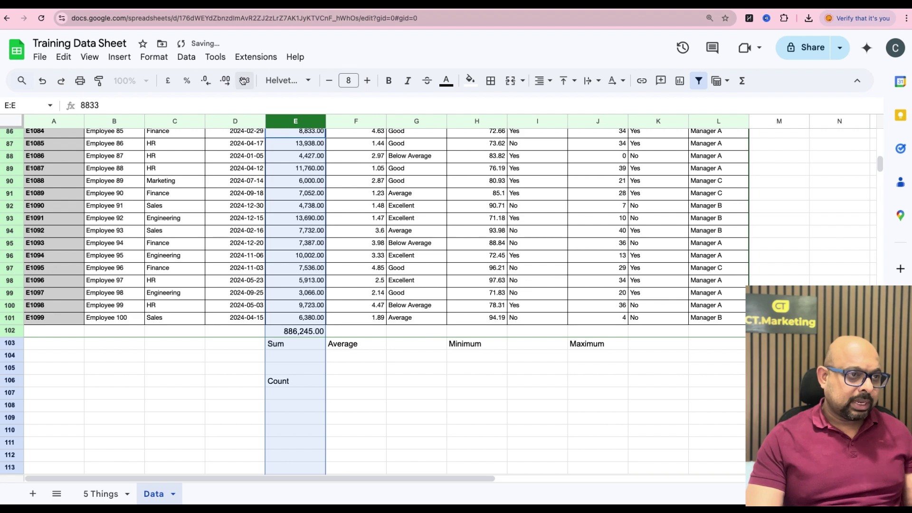
left_click(204, 83)
left_click(205, 83)
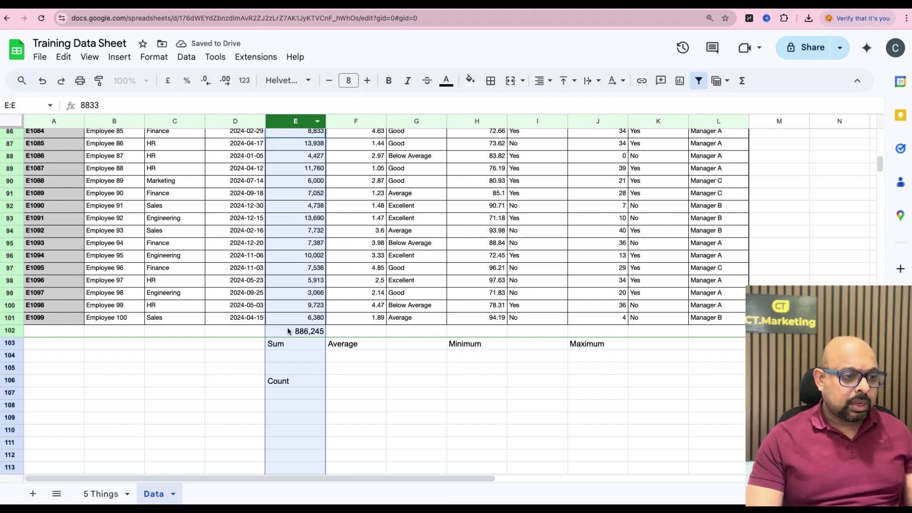
- Review the customer feedback column from its header down to the empty average cell F102
left_click(358, 331)
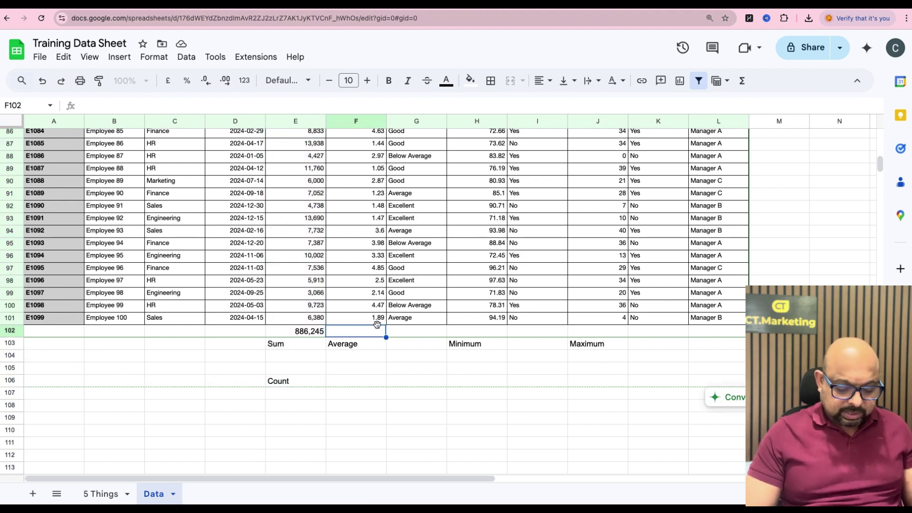
scroll(377, 326, "up", 10)
scroll(376, 326, "up", 10)
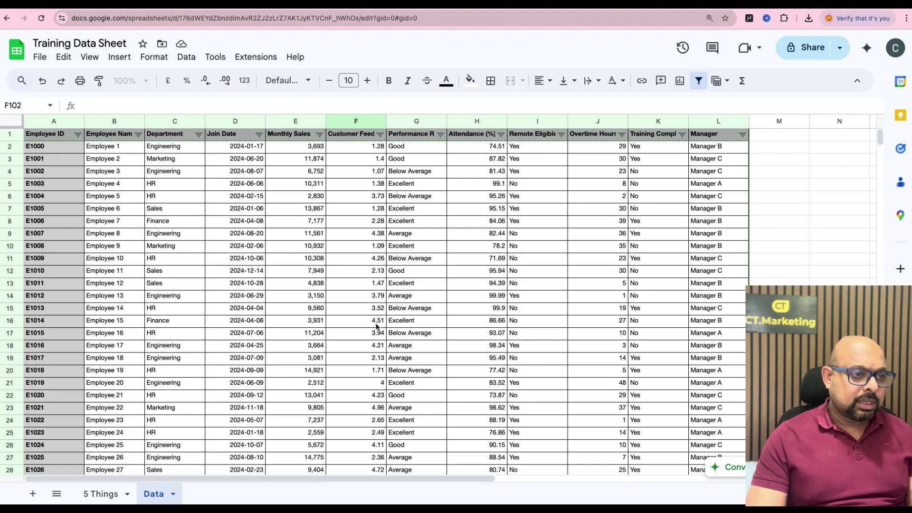
scroll(380, 214, "down", 20)
scroll(383, 217, "up", 20)
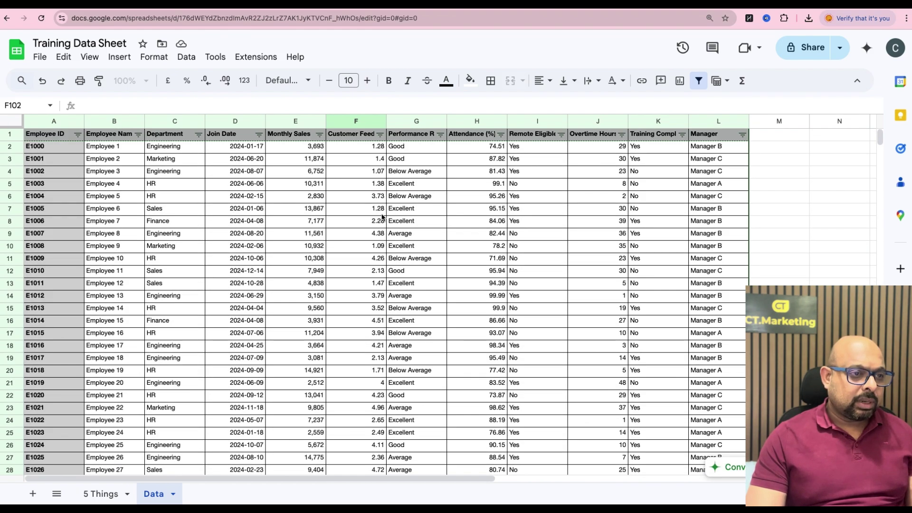
scroll(259, 211, "down", 20)
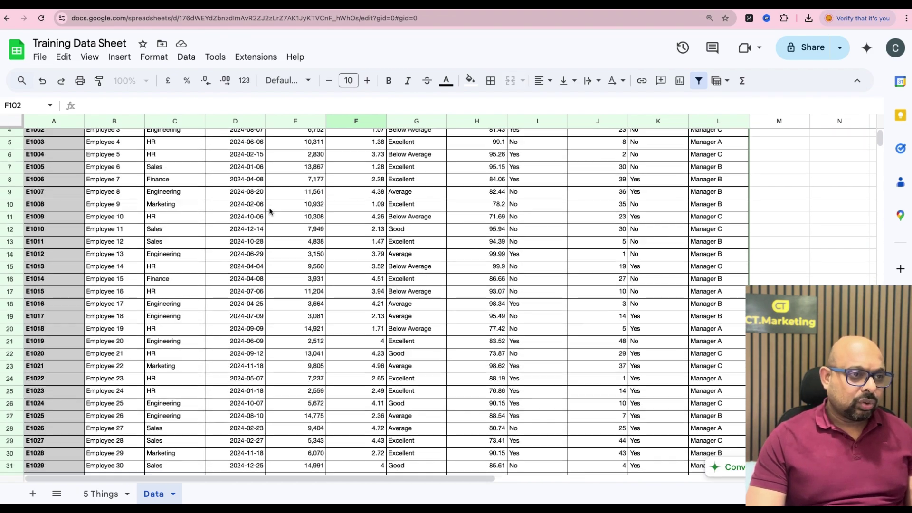
scroll(269, 211, "up", 20)
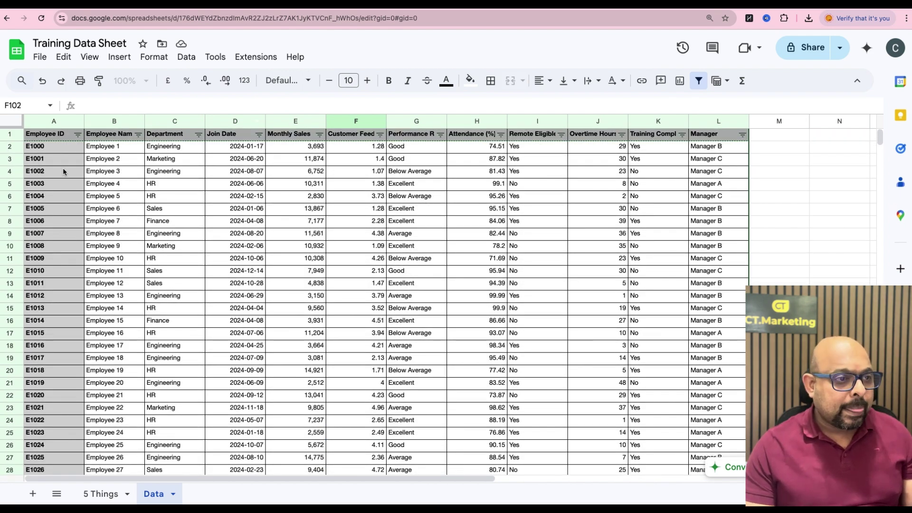
scroll(63, 172, "down", 5)
scroll(263, 197, "up", 5)
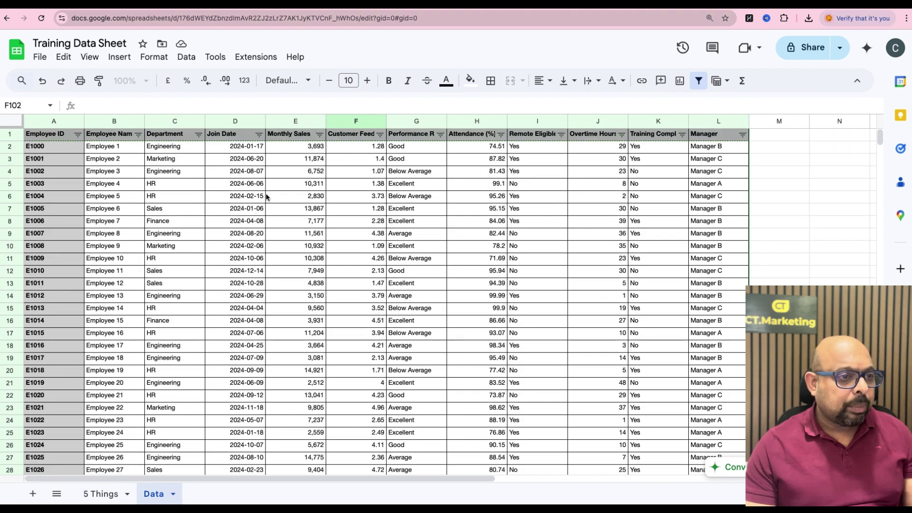
- Freeze the Data sheet's rows up to row 2
left_click(6, 146)
scroll(53, 146, "down", 1)
scroll(53, 146, "right", 1)
scroll(204, 192, "up", 1)
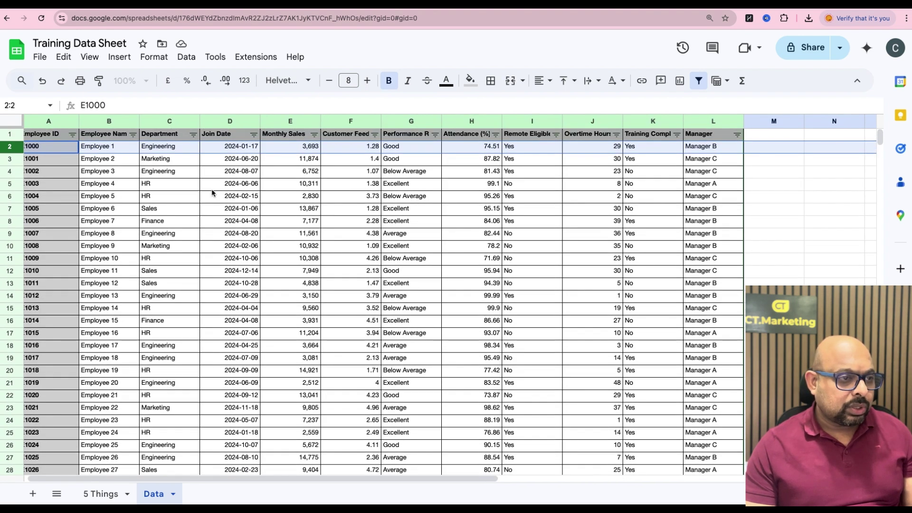
left_click(96, 61)
mouse_move(132, 103)
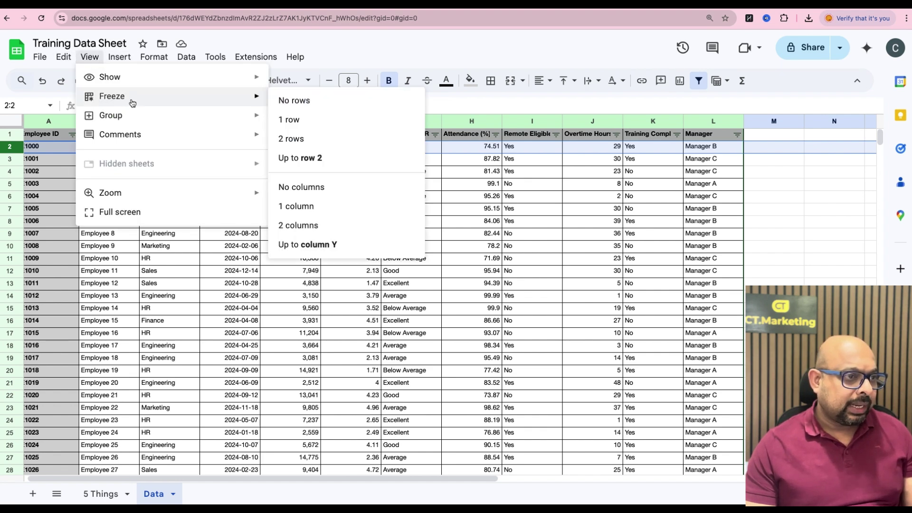
left_click(315, 159)
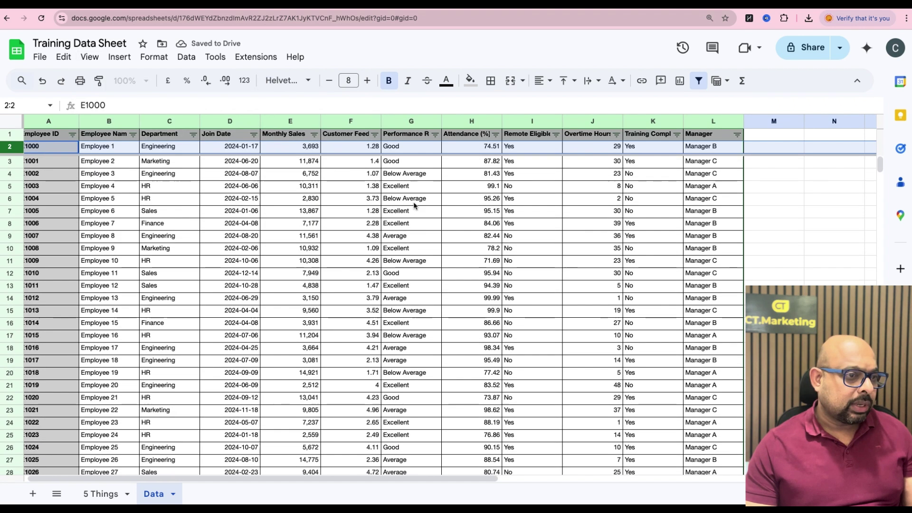
- Freeze only the header row of the Data sheet and check it against the rows further down
left_click(88, 57)
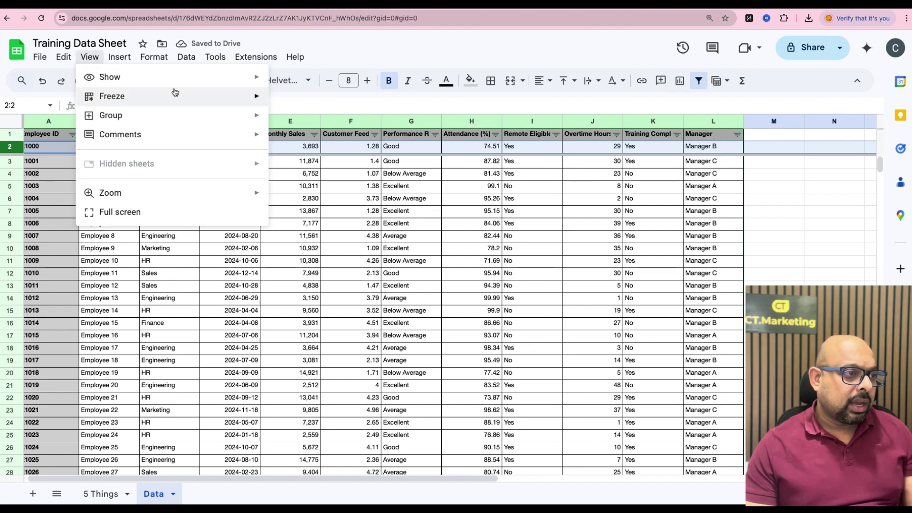
mouse_move(217, 97)
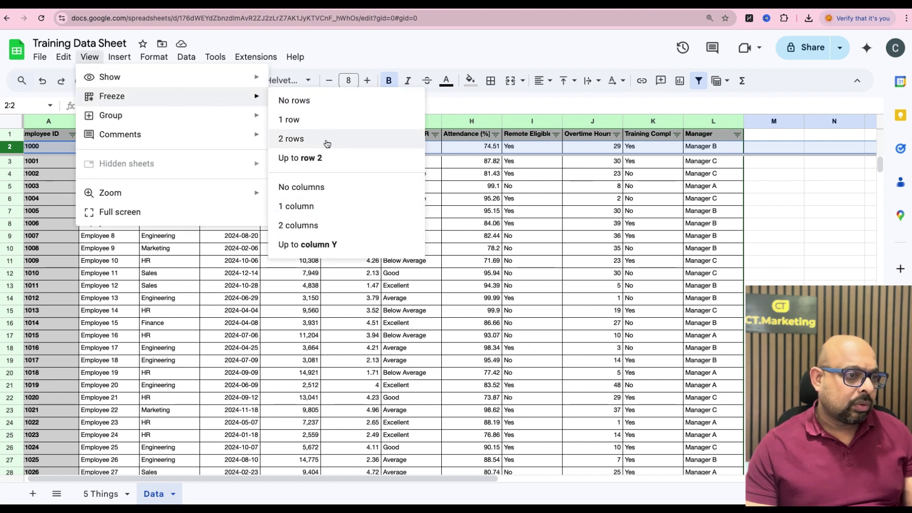
left_click(326, 120)
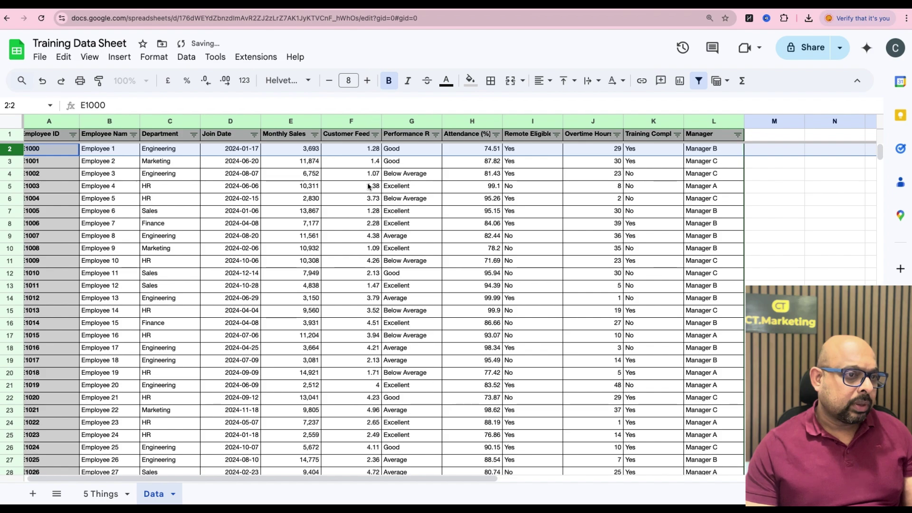
scroll(368, 187, "down", 4)
scroll(368, 186, "up", 4)
scroll(368, 186, "down", 7)
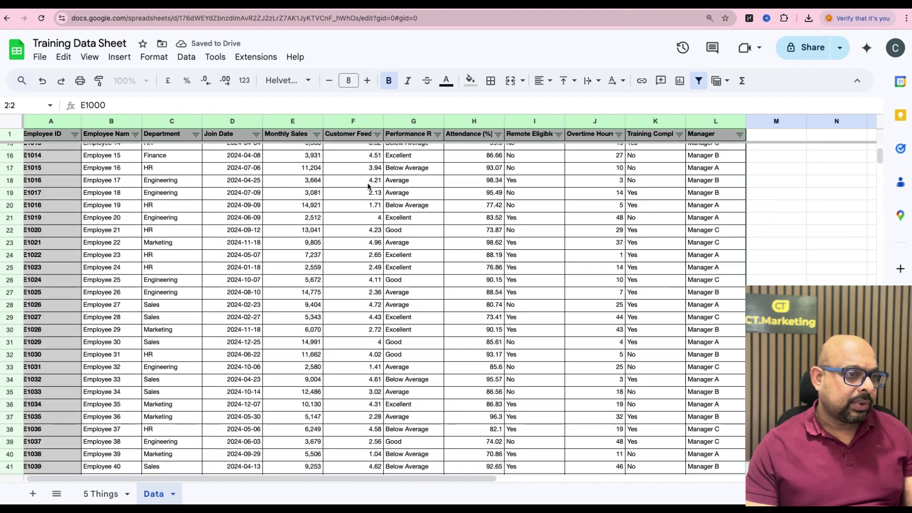
scroll(368, 186, "down", 20)
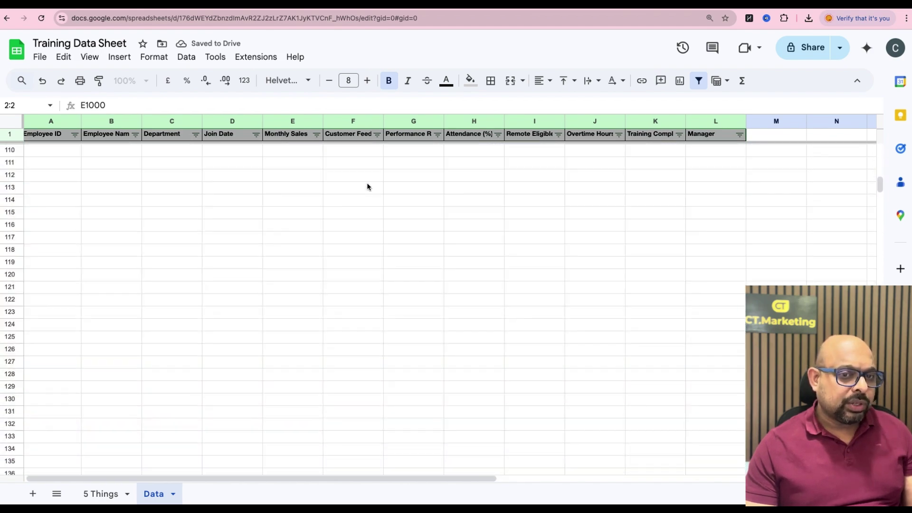
- Widen the Customer Feedback Score column so that its full header fits
scroll(368, 186, "up", 10)
scroll(369, 186, "down", 2)
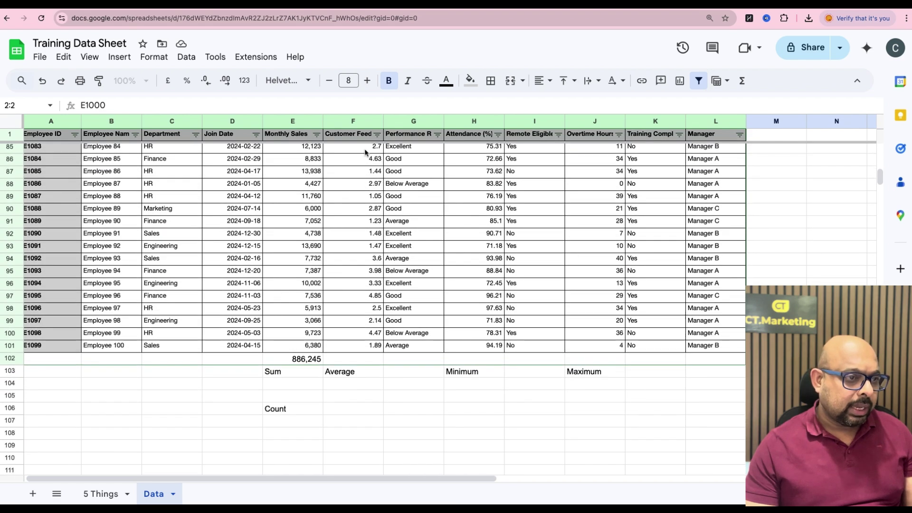
double_click(383, 121)
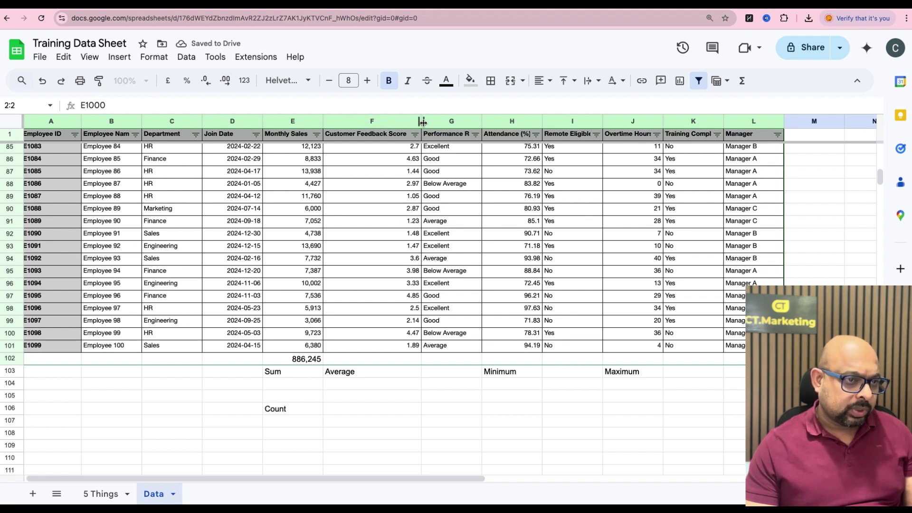
left_click_drag(421, 121, 450, 123)
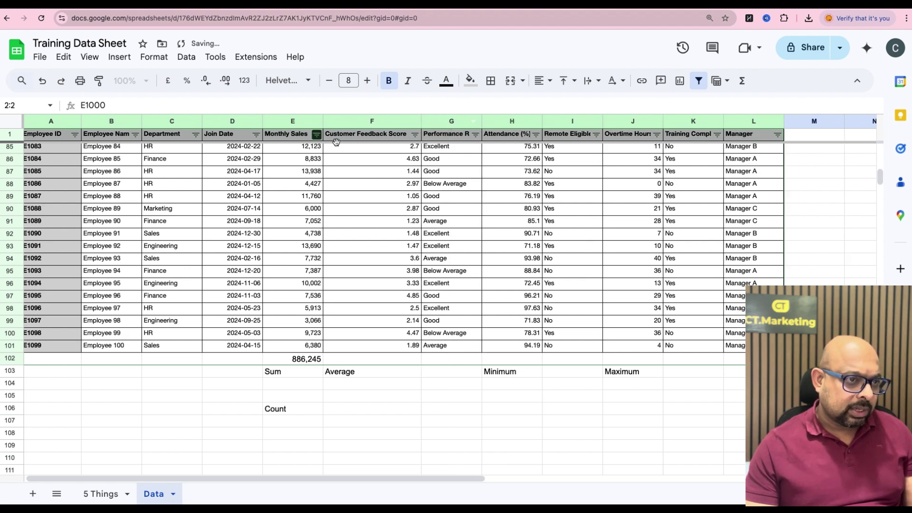
- Enter an AVERAGE formula in F102 covering the customer feedback scores F2:F101
left_click(383, 364)
type("=")
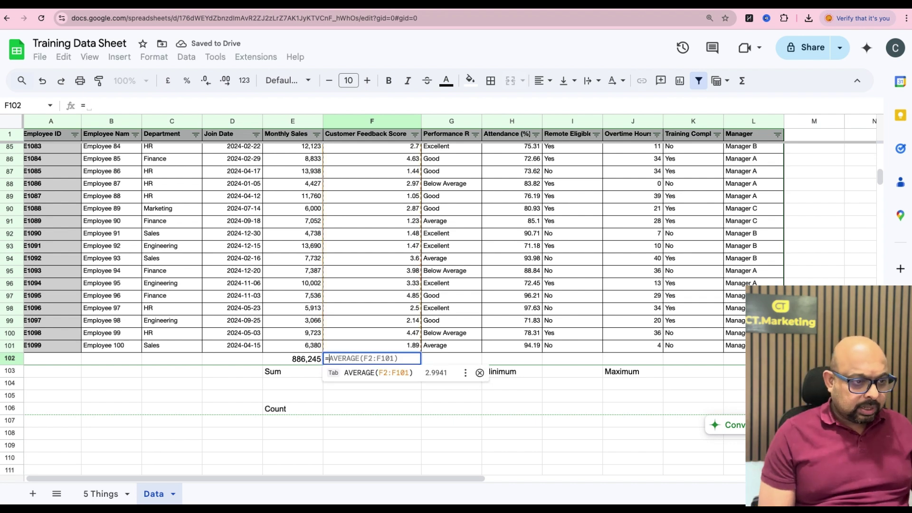
type("ave")
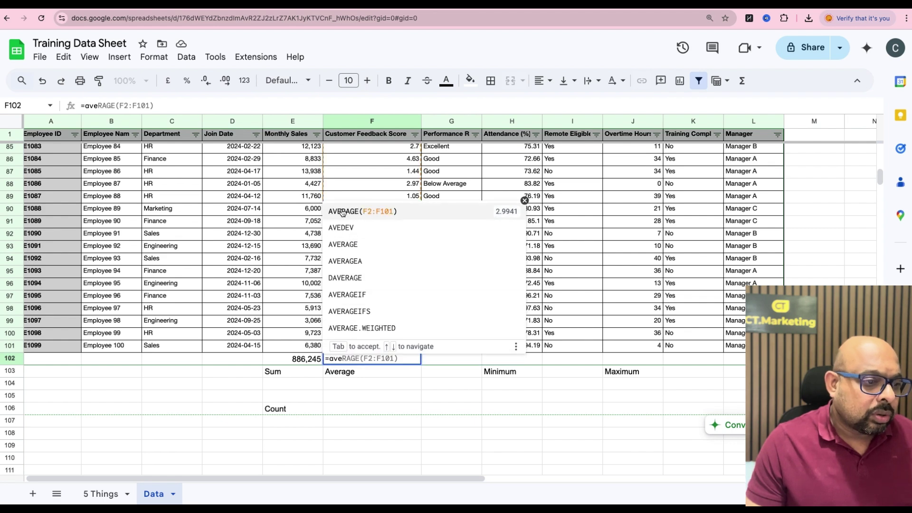
left_click(342, 247)
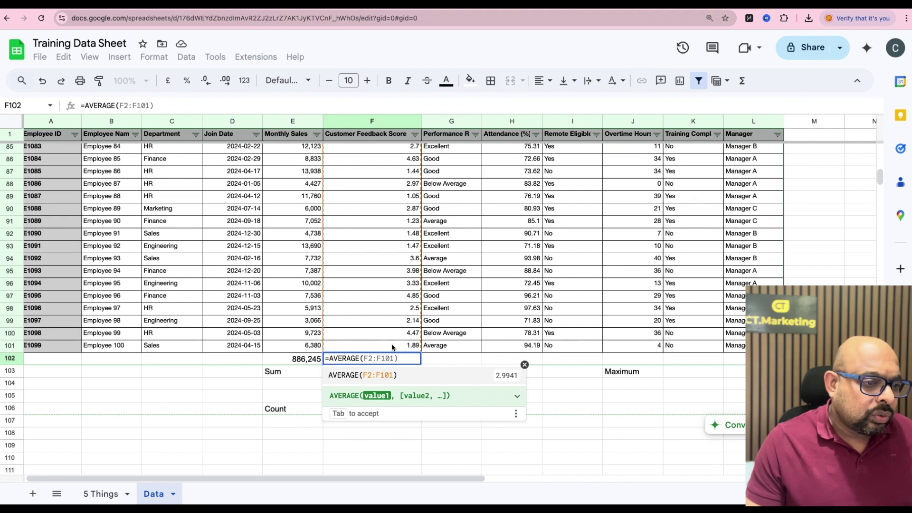
scroll(385, 192, "up", 20)
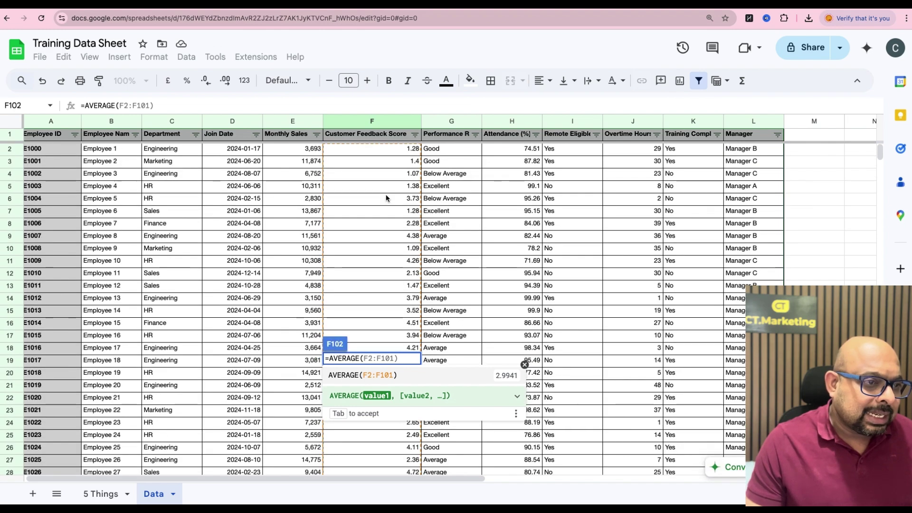
left_click(370, 149)
left_click_drag(371, 153, 377, 211)
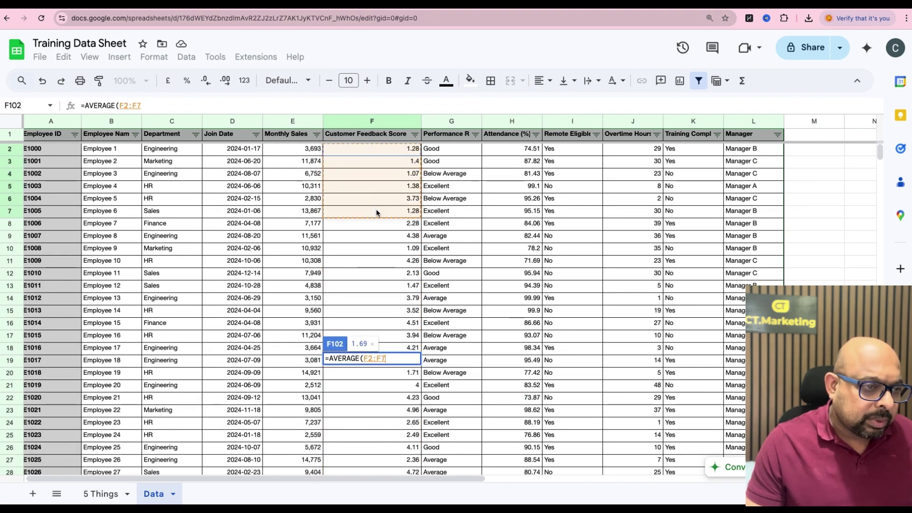
left_click(380, 152)
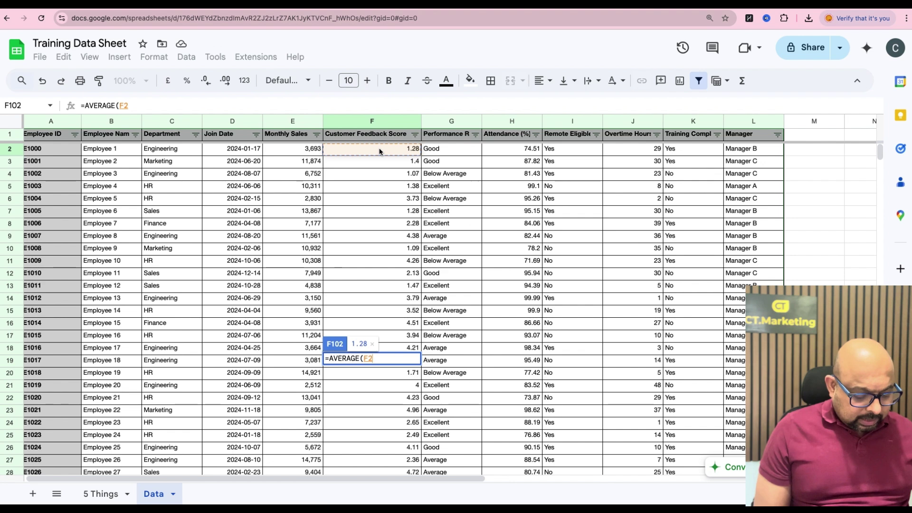
key("ctrl+shift+Down")
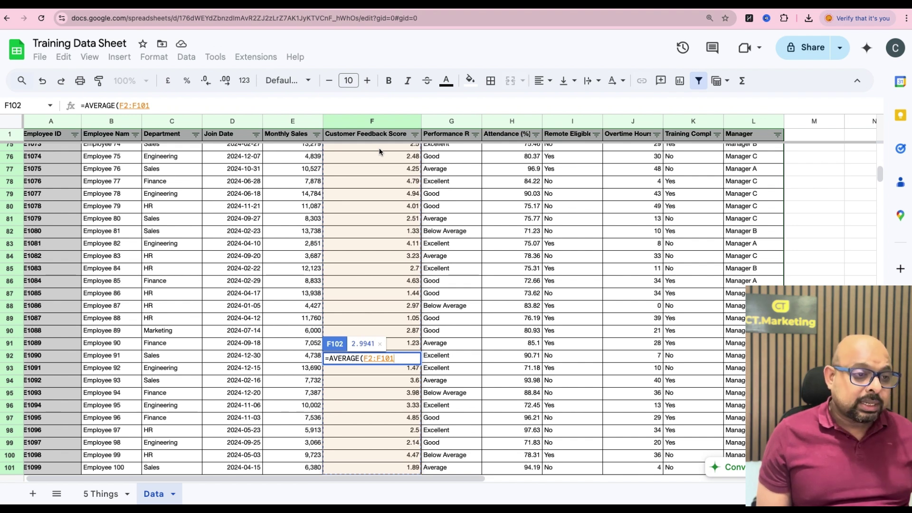
key("Return")
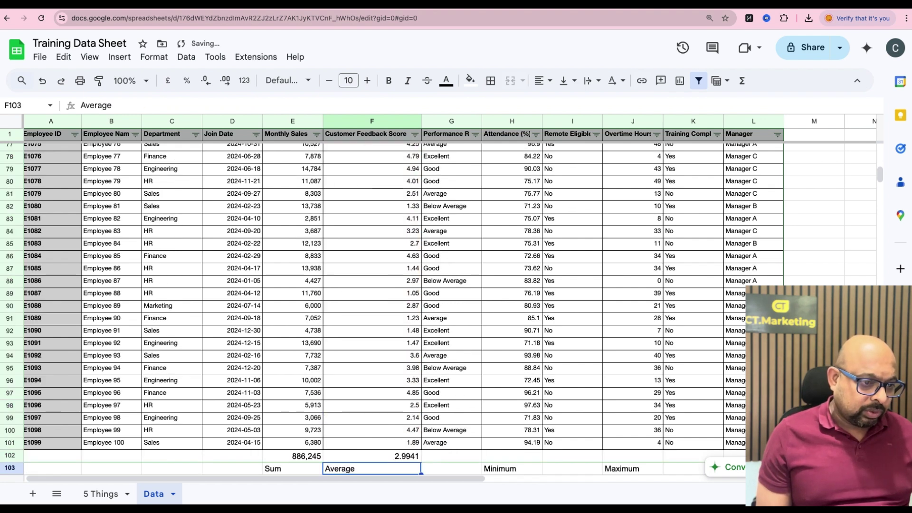
- Select H102 and review the Attendance (%) column from its first record down to the summary row
left_click(541, 457)
scroll(522, 342, "up", 20)
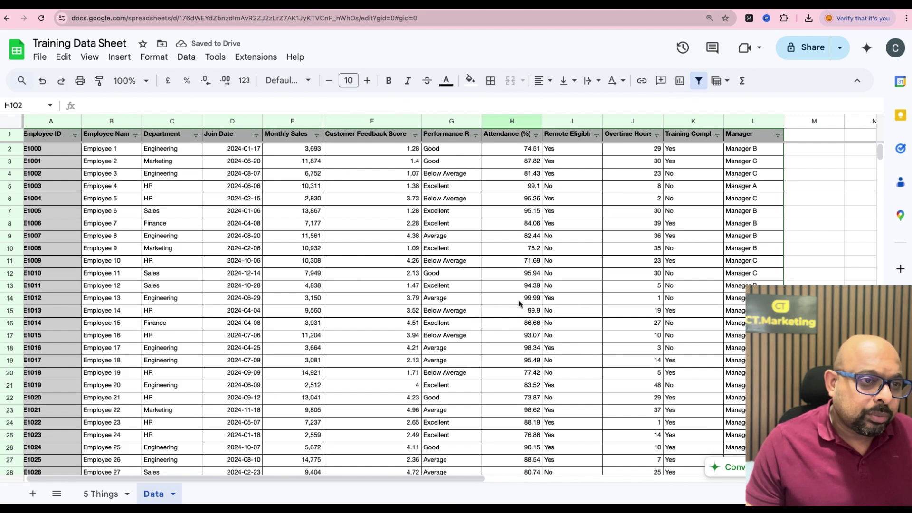
scroll(508, 228, "down", 4)
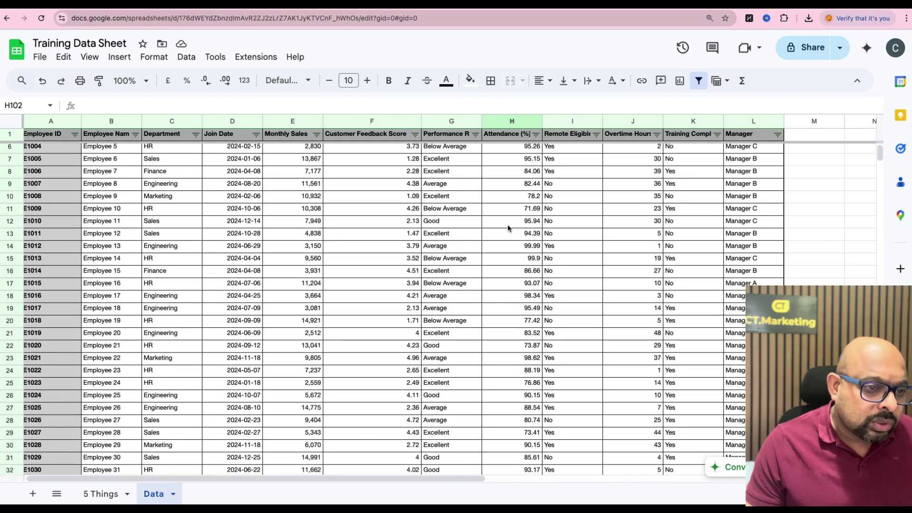
scroll(508, 227, "down", 3)
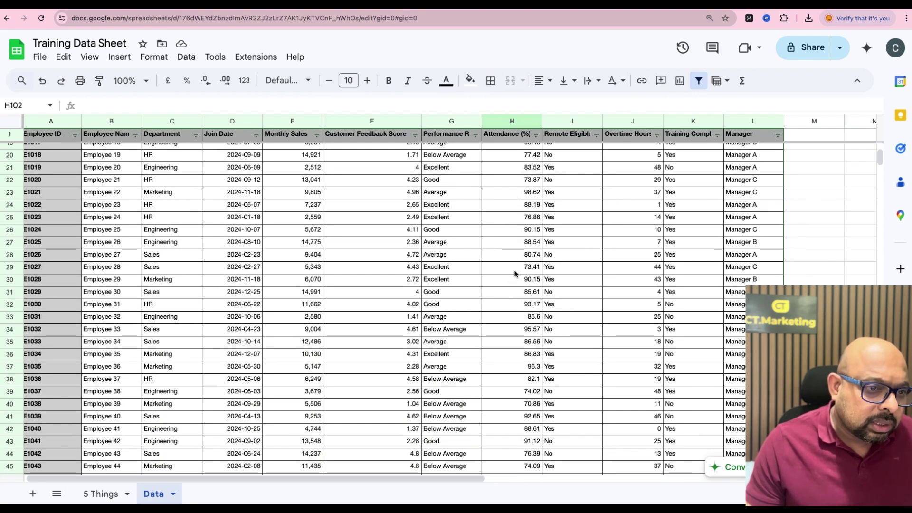
scroll(491, 338, "down", 3)
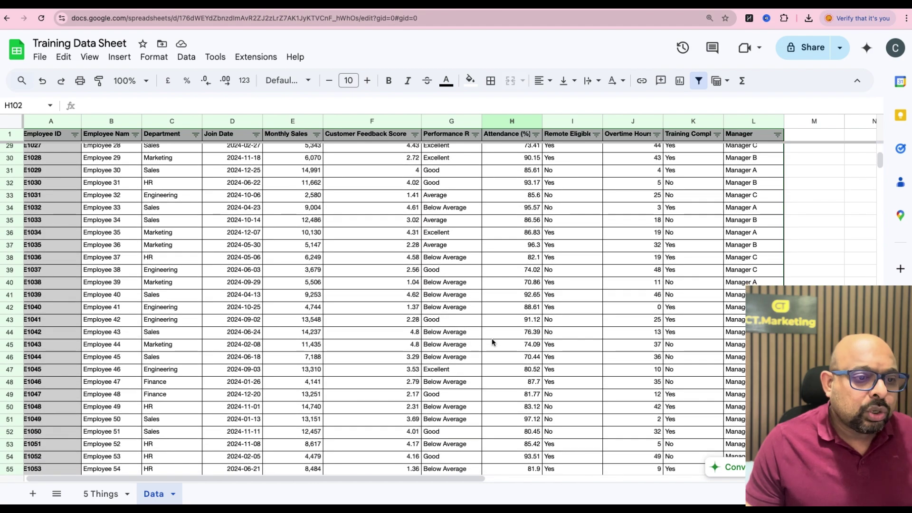
scroll(491, 338, "down", 20)
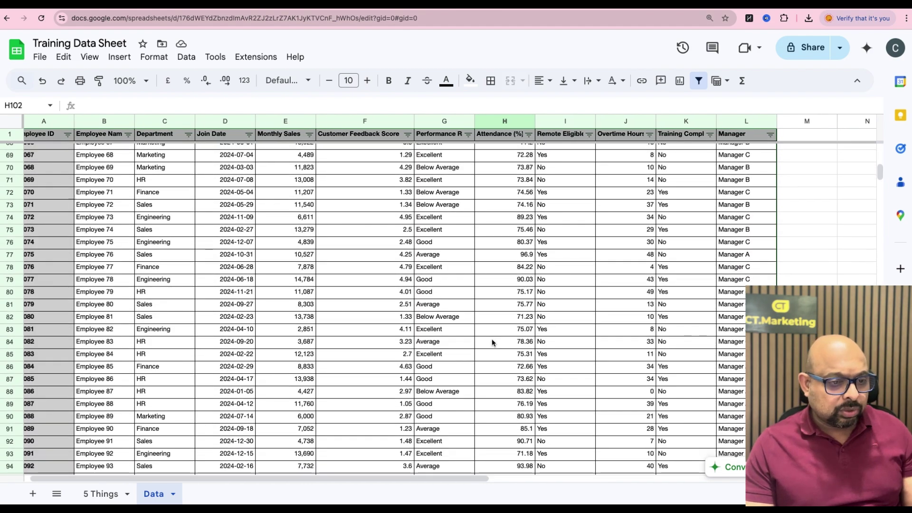
scroll(492, 338, "up", 10)
scroll(492, 338, "down", 2)
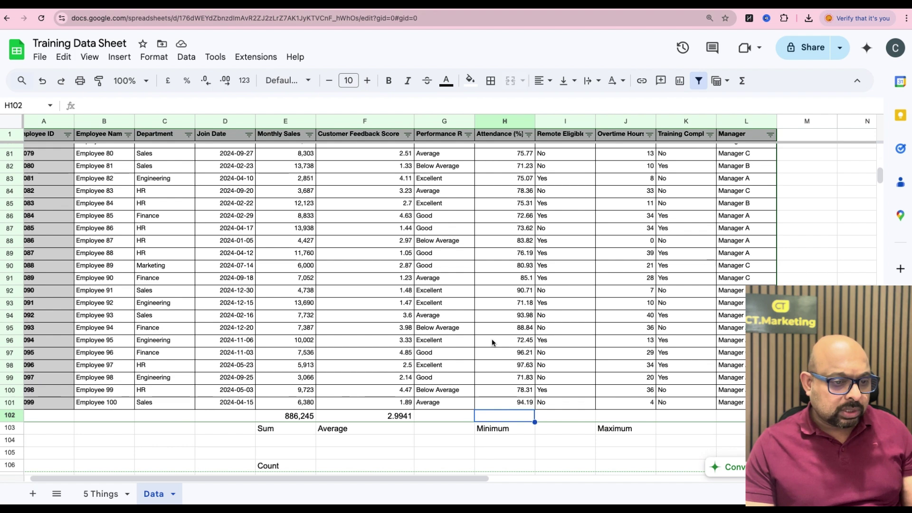
- Enter a MIN formula in H102 over the attendance values H2:H101
key("Return")
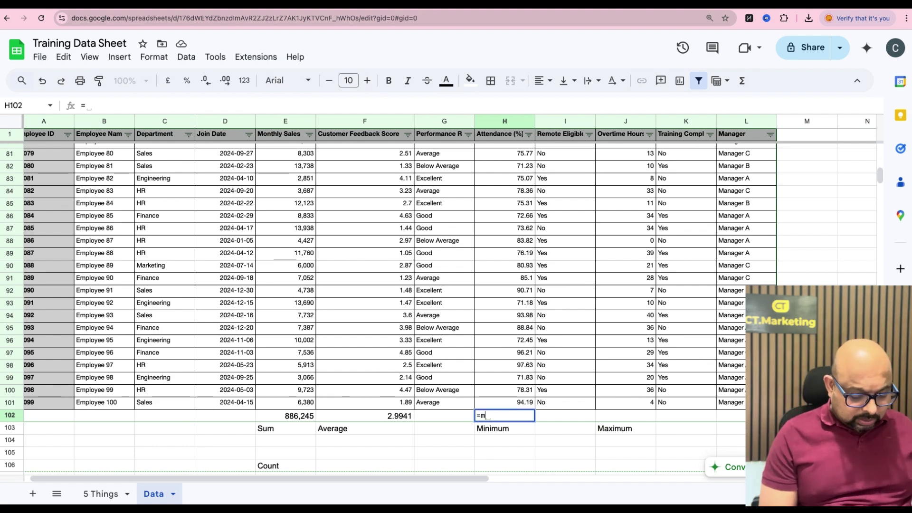
type("=min")
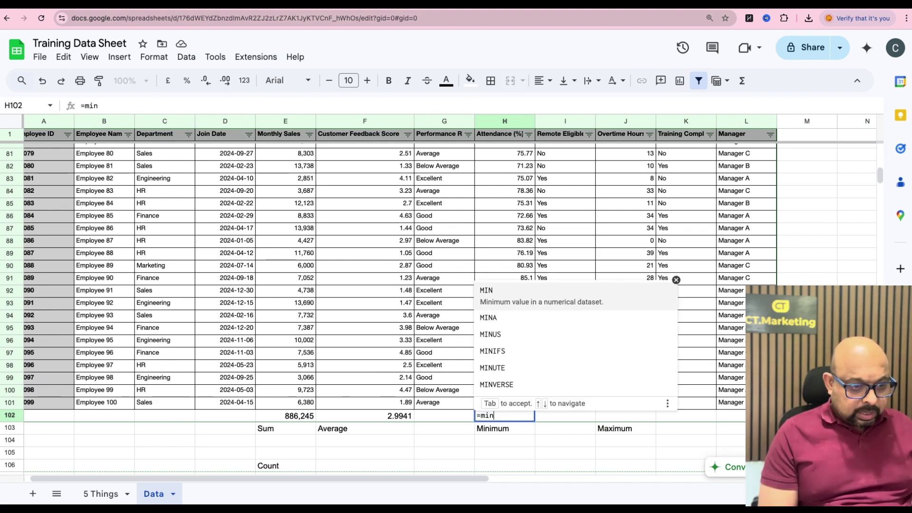
left_click(531, 300)
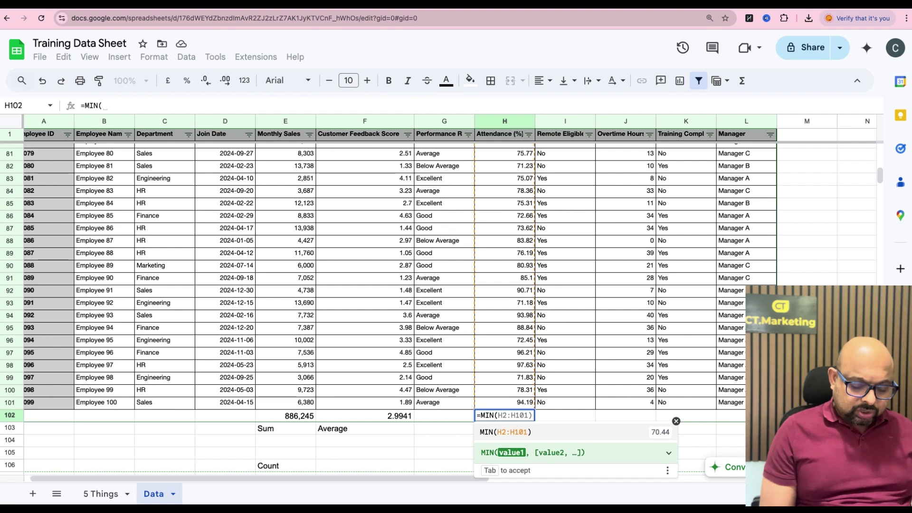
key("Tab")
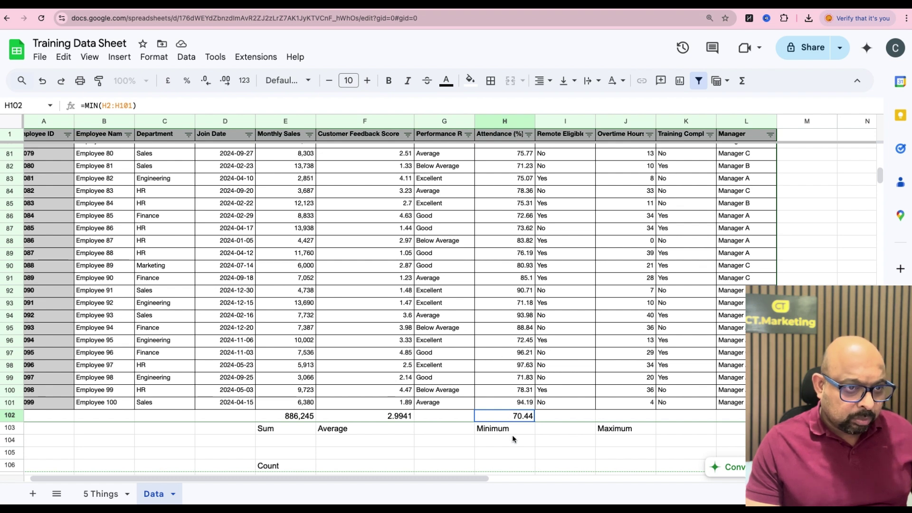
- Enter a MAX formula in J102 over the overtime hours J2:J101
left_click(638, 417)
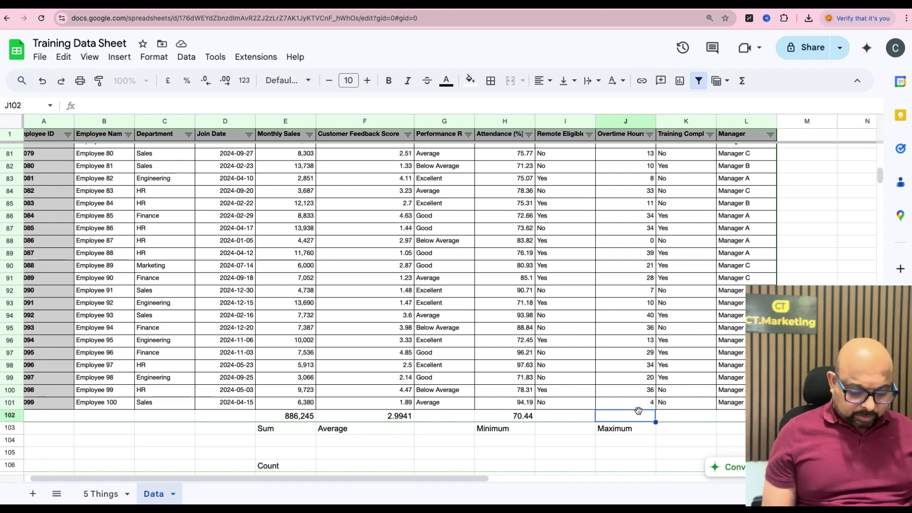
type("=ma")
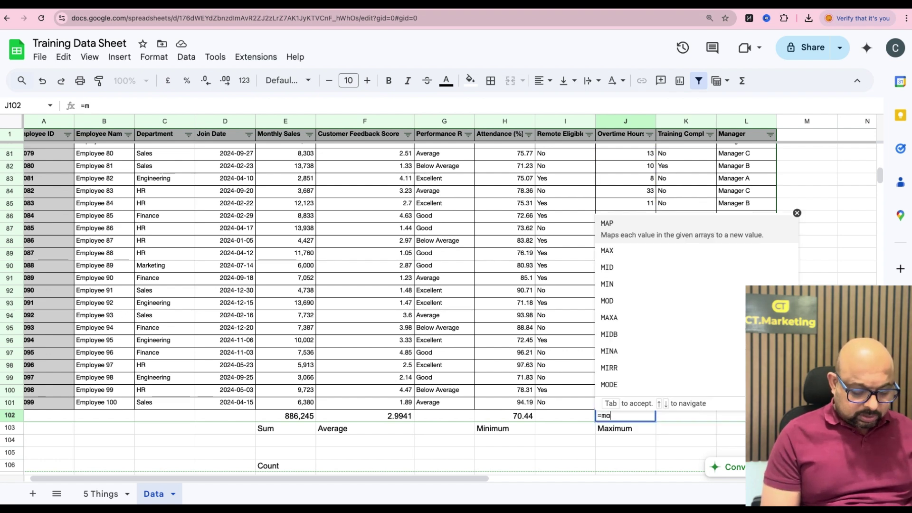
left_click(622, 261)
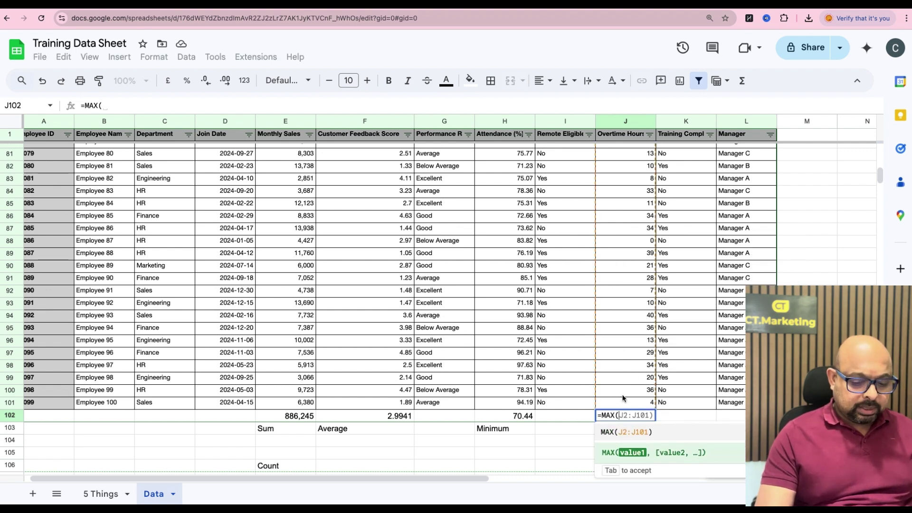
key("Tab")
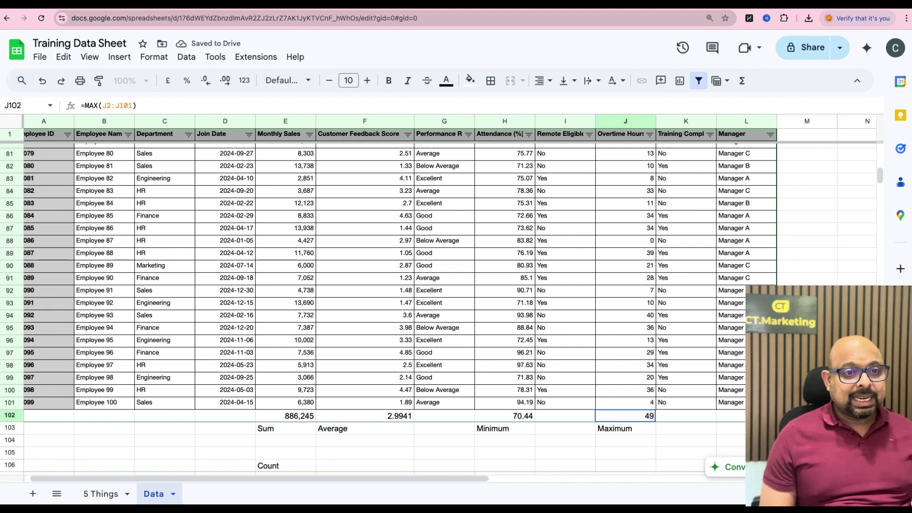
- Go back across the row 102 summary cells from the maximum towards the Monthly Sales total to review their formulas
key("Left")
key("Left")
key("Left")
key("Left")
key("Left")
key("Left")
key("Left")
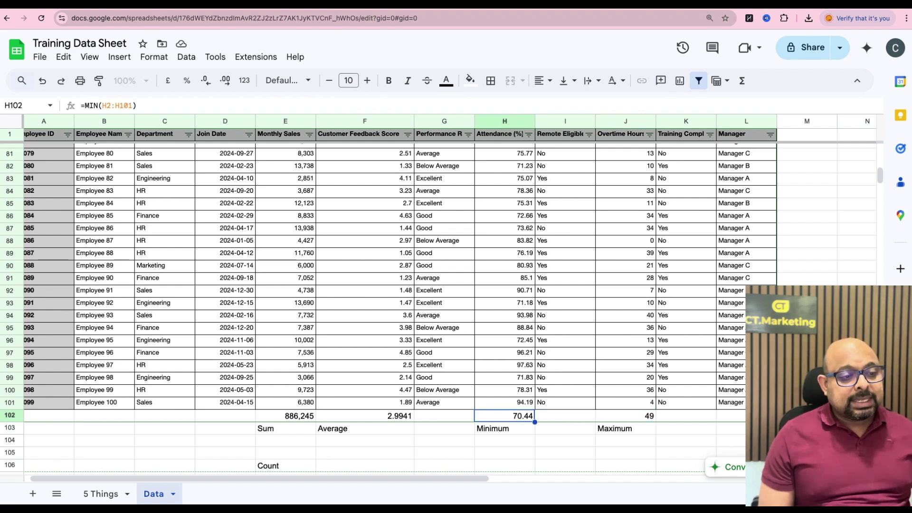
key("Up")
key("Up")
key("Right")
key("Right")
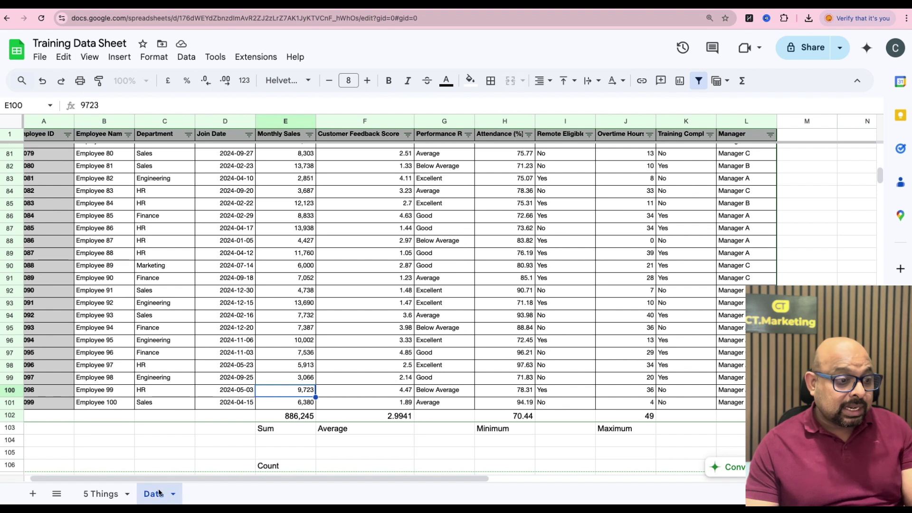
- Add a new blank sheet to the spreadsheet and enter the label "Max" in cell B3
left_click(33, 494)
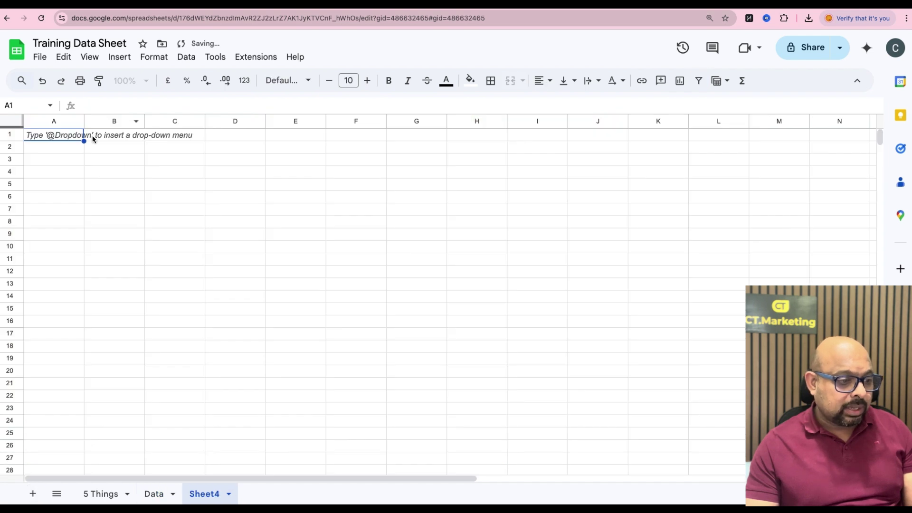
left_click(110, 163)
type("M")
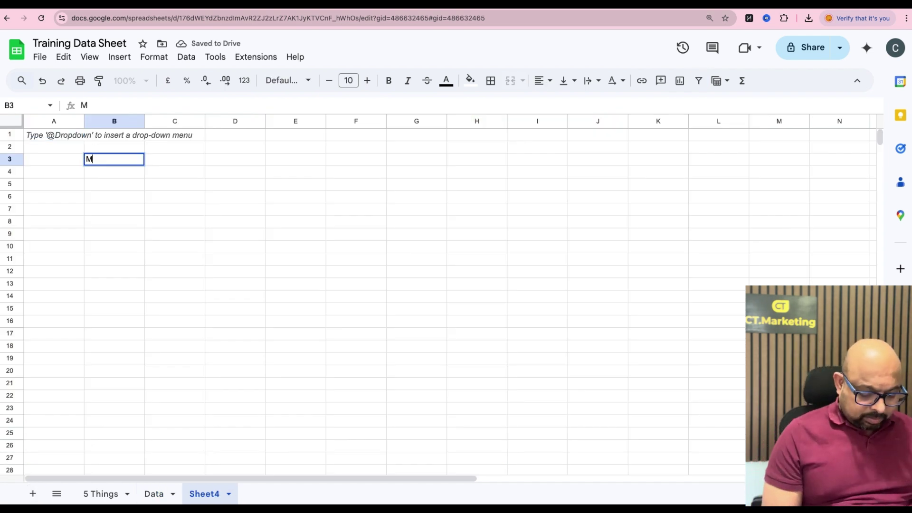
type("ax")
key("Return")
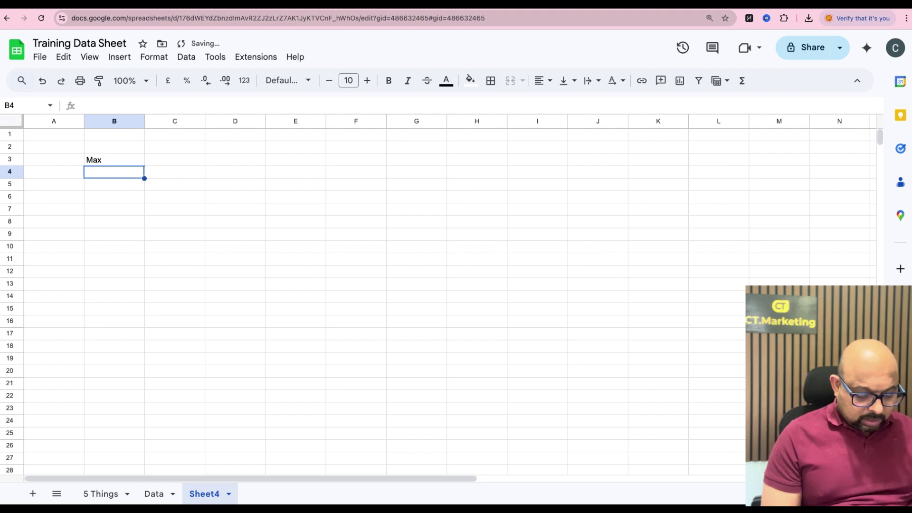
- Enter the label "Total Sales" in cell B4
type("Total Sale")
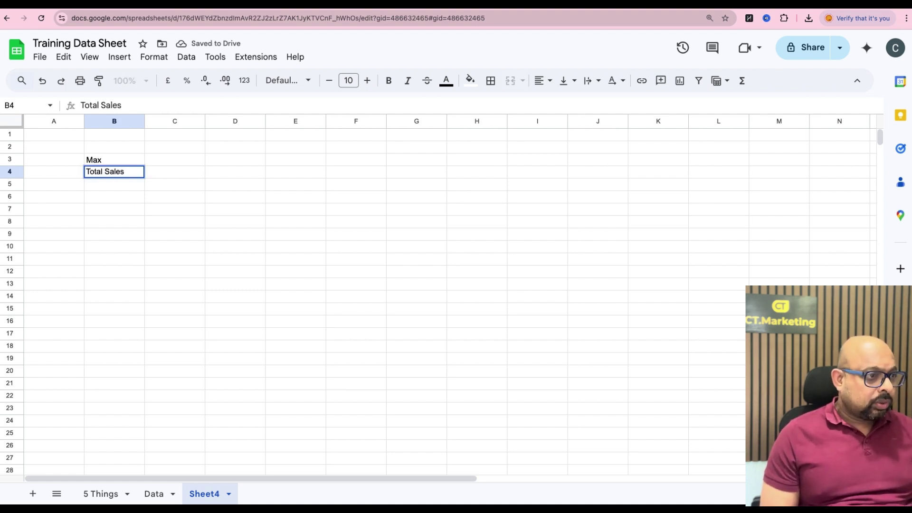
type("s")
key("Tab")
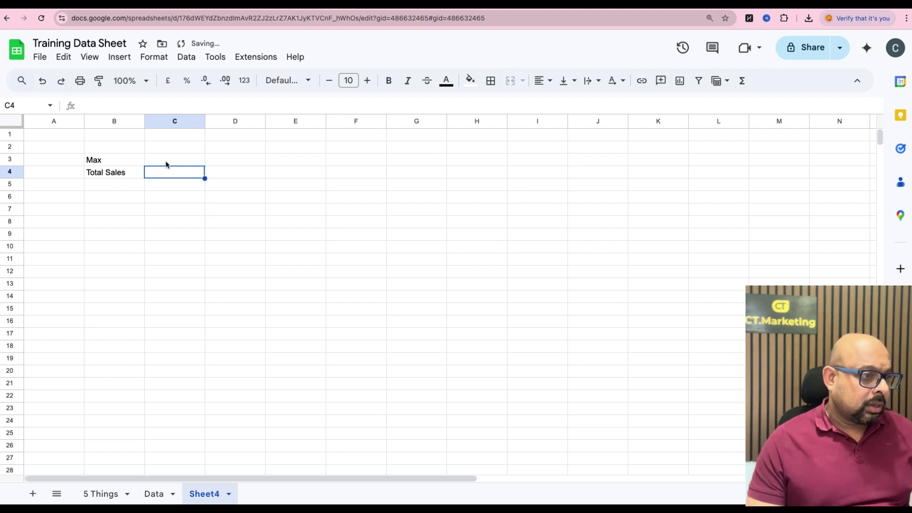
- Enter a SUM formula in C4 over the Monthly Sales values E2:E101 on the Data sheet
type("=")
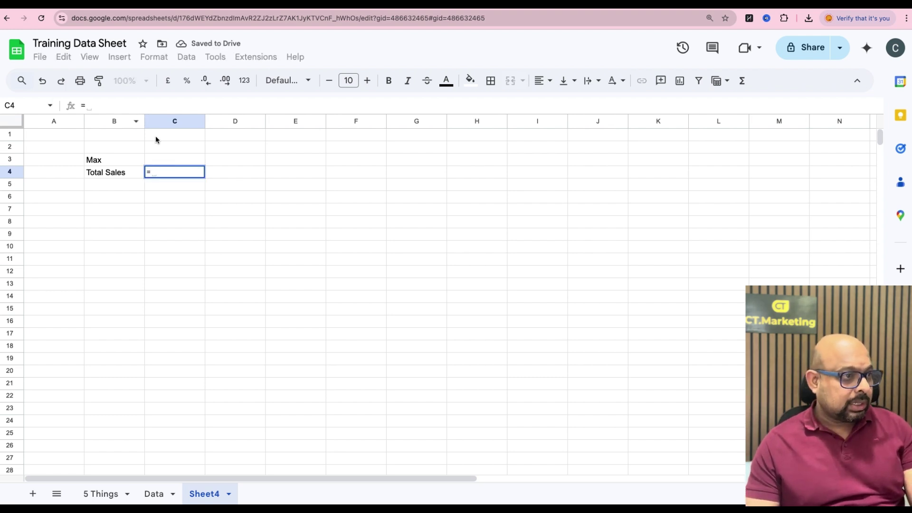
type("sum")
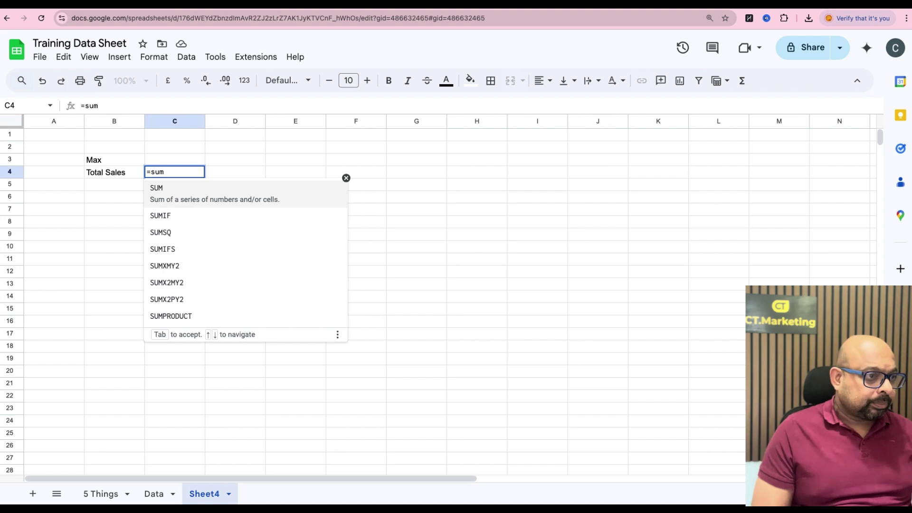
left_click(179, 192)
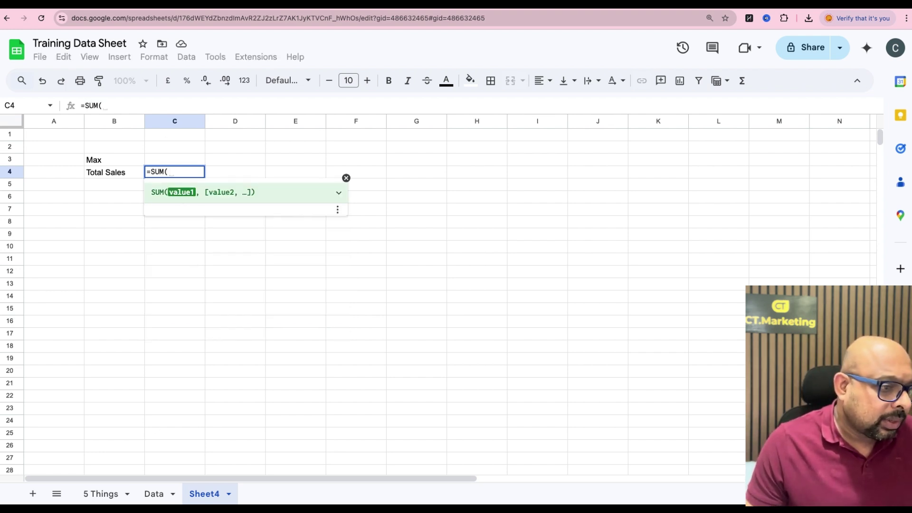
left_click(158, 495)
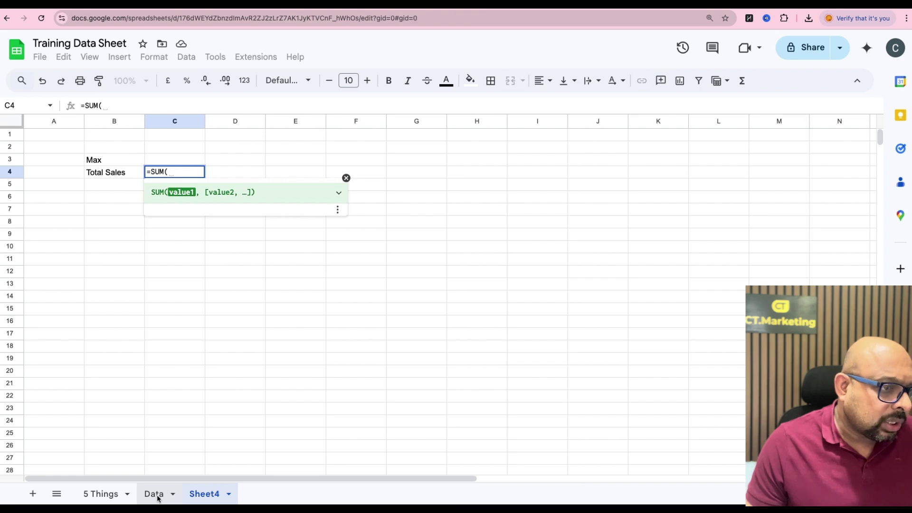
scroll(256, 207, "up", 20)
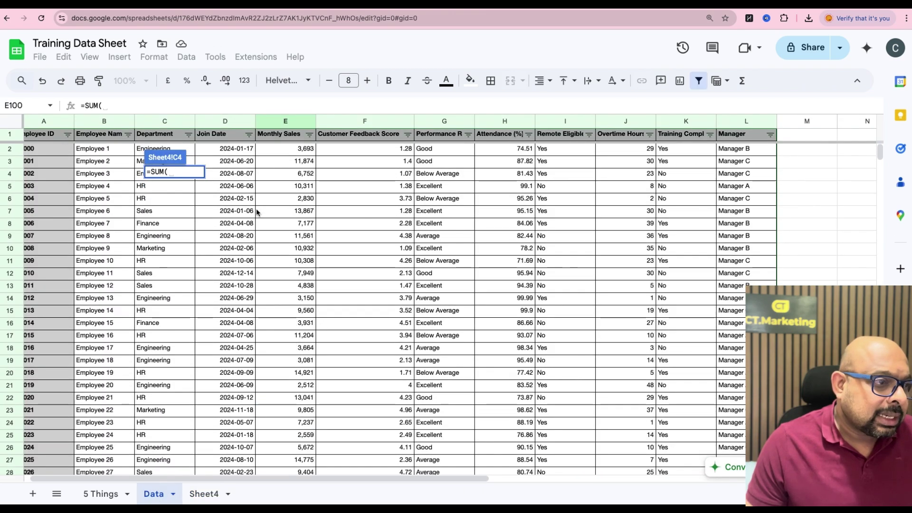
left_click(293, 149)
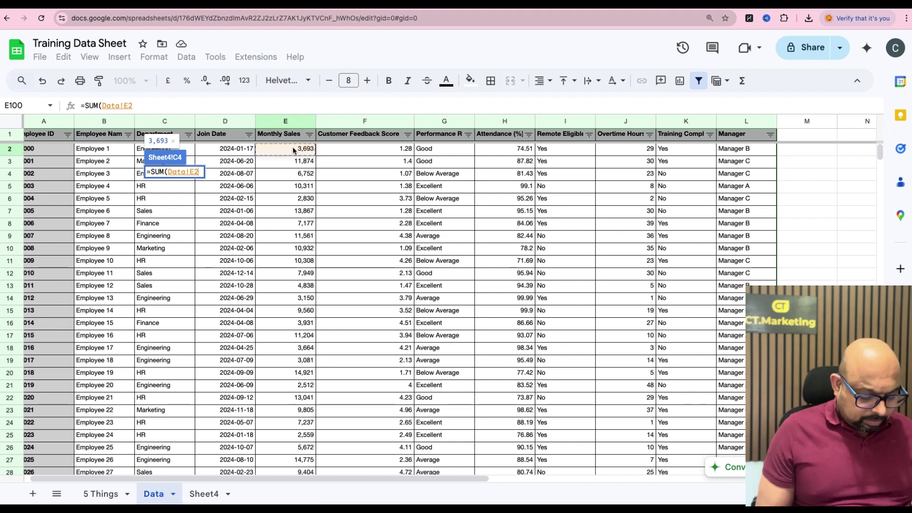
key("ctrl+shift+Down")
key("shift+Up")
key("shift+Up")
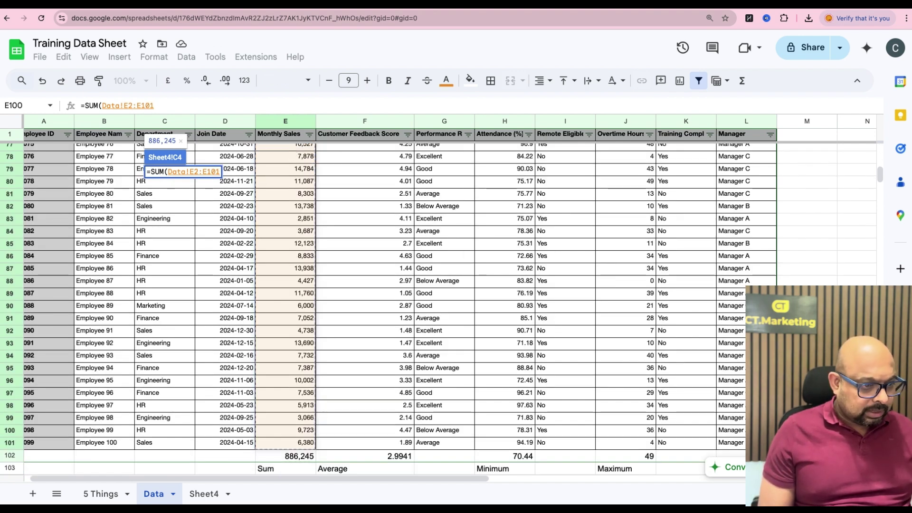
key("Return")
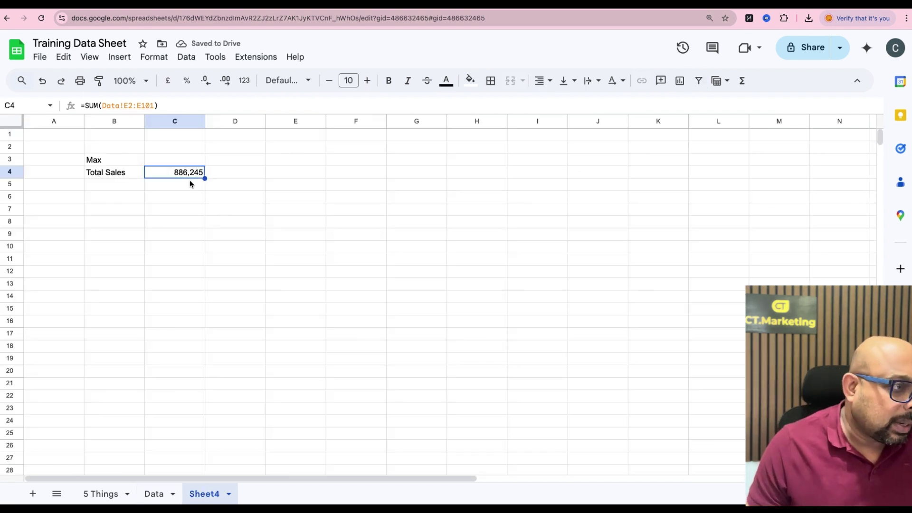
- Change the label in B3 to "Max O/T"
left_click(261, 157)
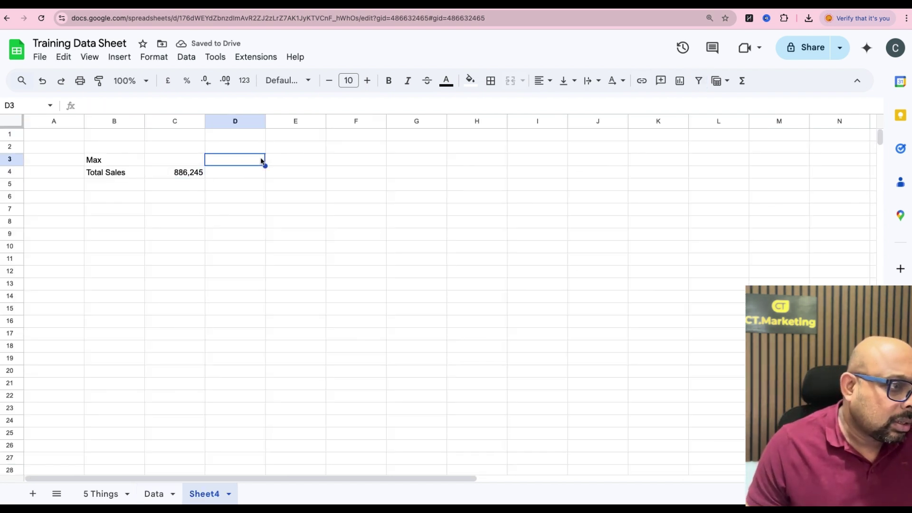
left_click(191, 164)
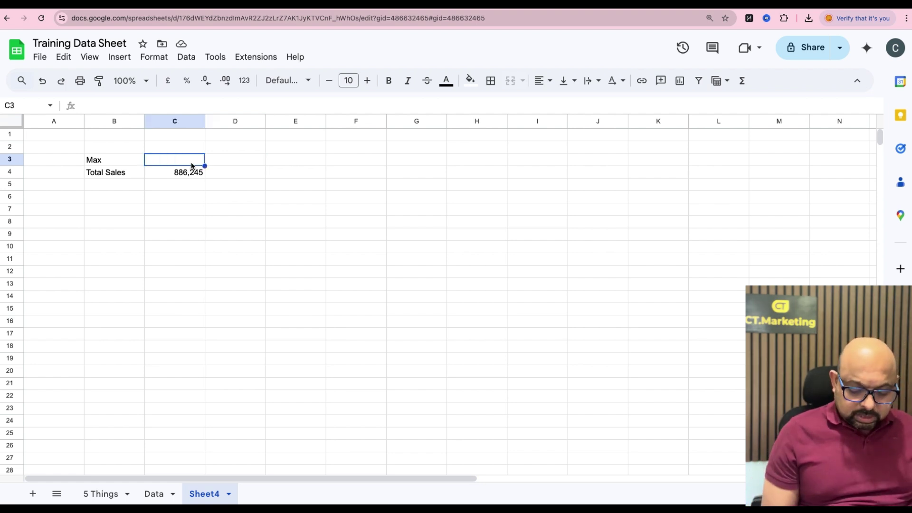
key("Left")
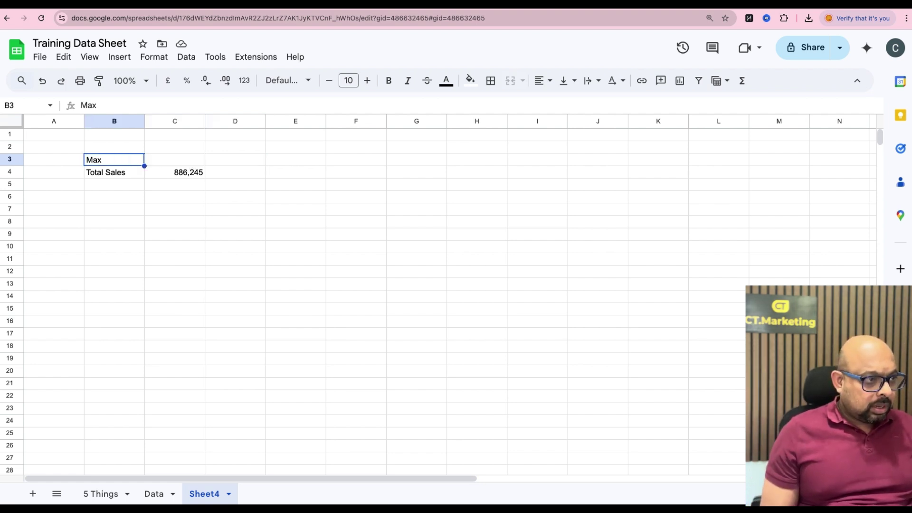
left_click(135, 107)
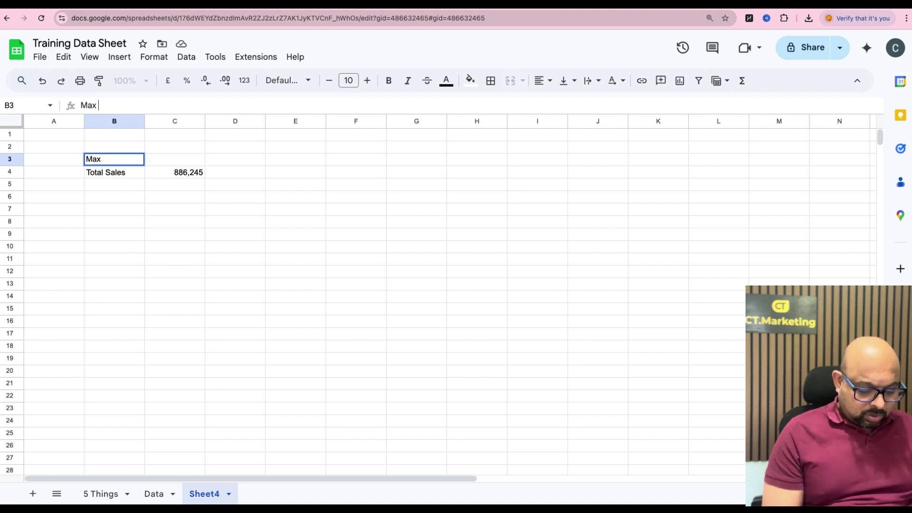
key("Return")
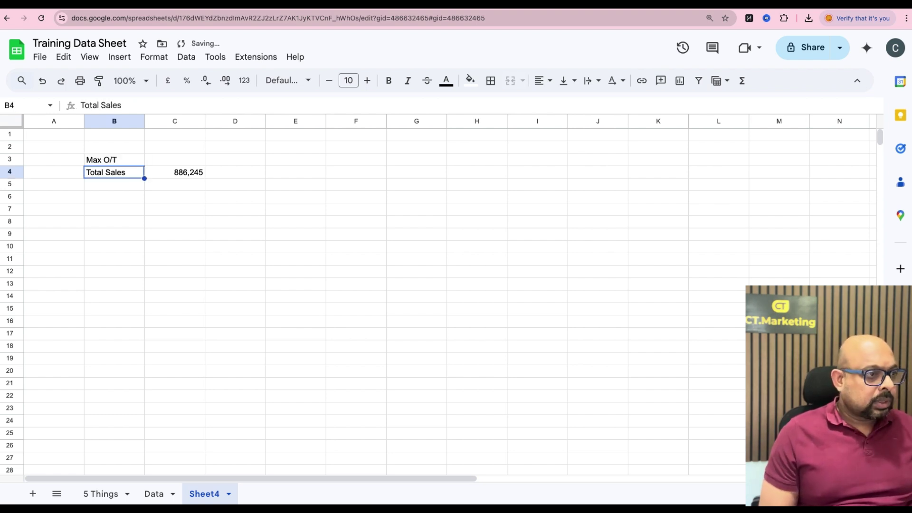
- Enter a MAX formula in C3 over the attendance values H2:H101 on the Data sheet
key("Up")
key("Right")
type("=")
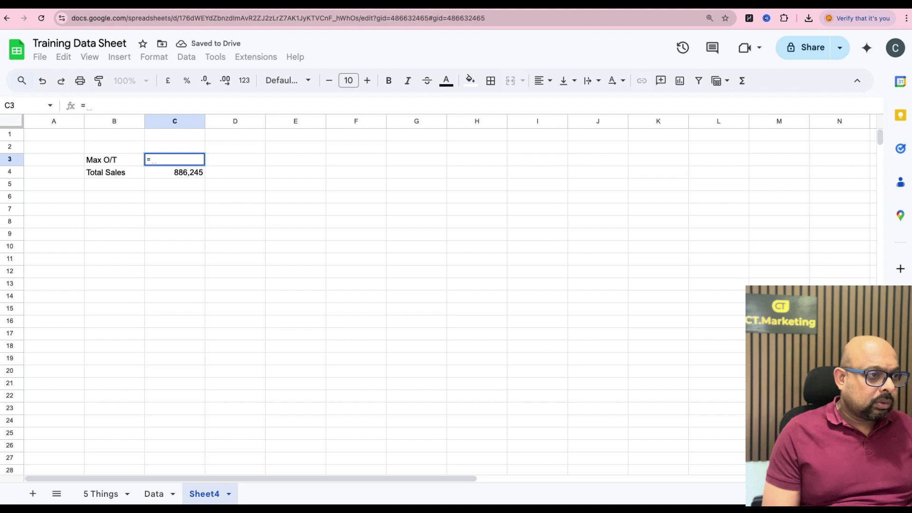
type("maz")
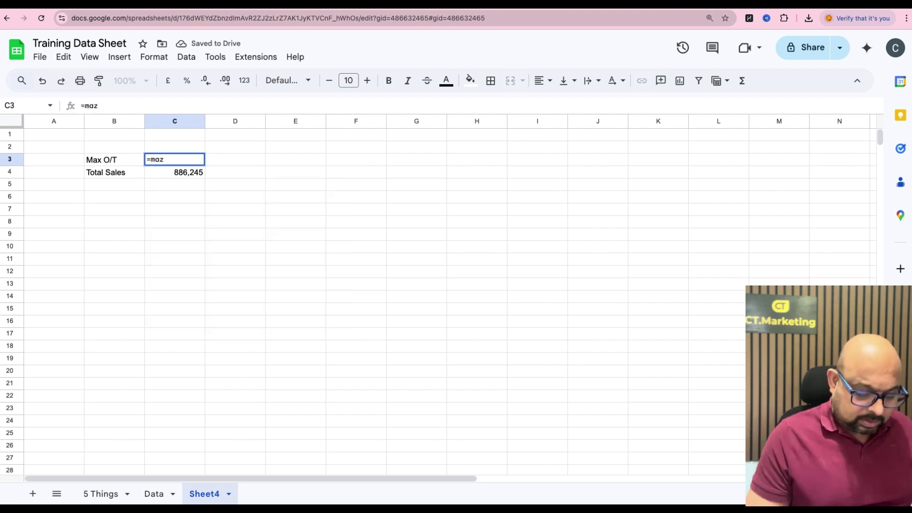
key("BackSpace")
key("BackSpace")
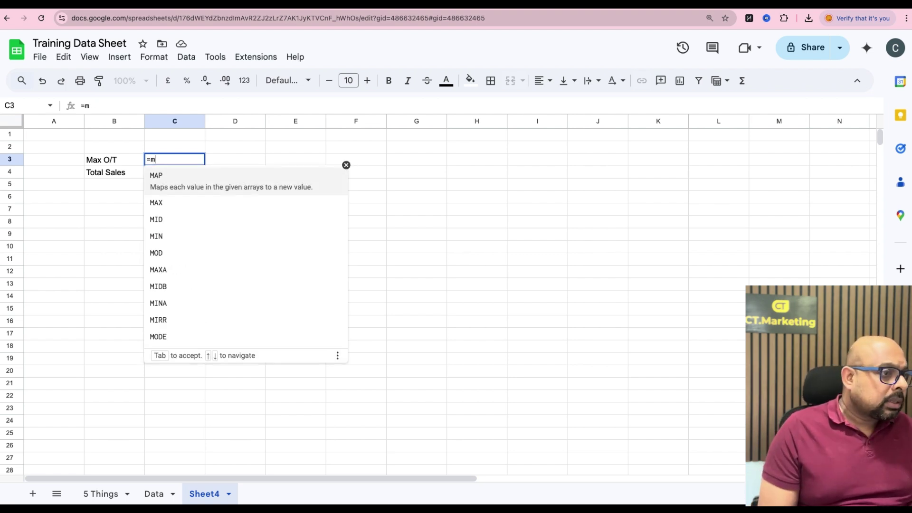
left_click(171, 196)
left_click(153, 494)
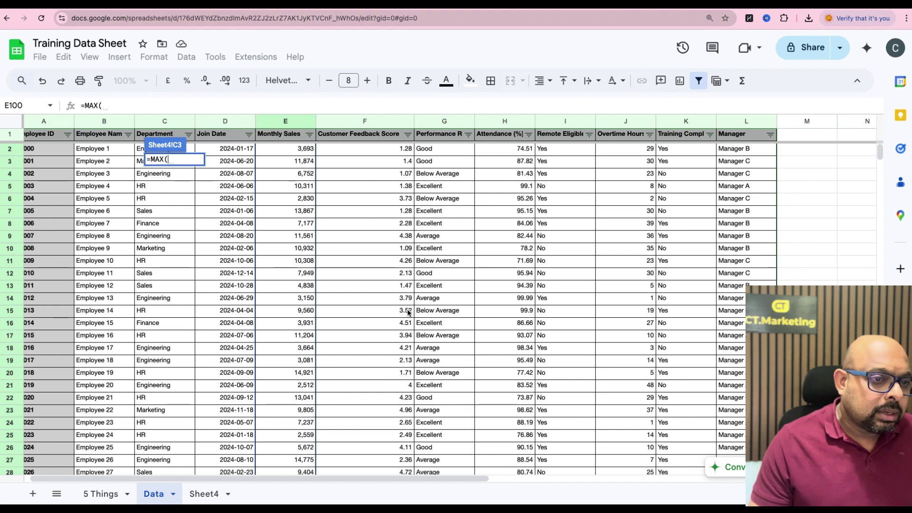
left_click(510, 151)
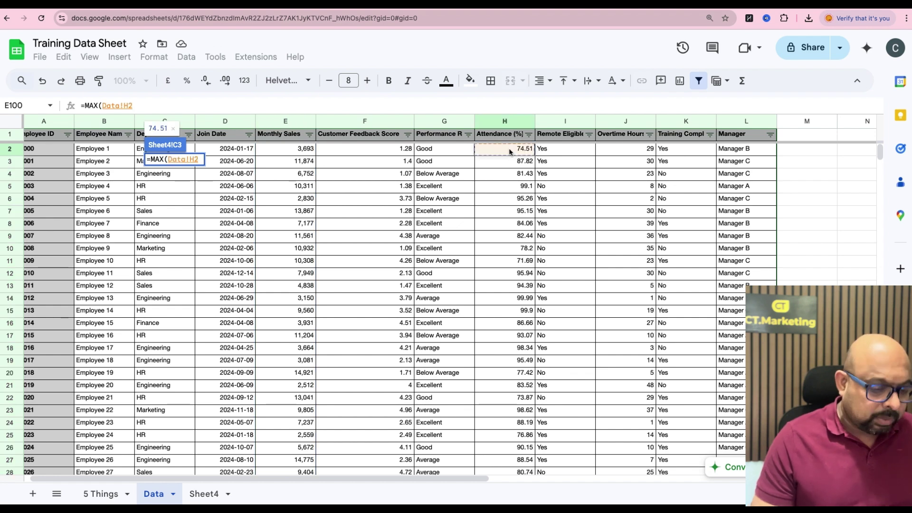
key("ctrl+shift+Down")
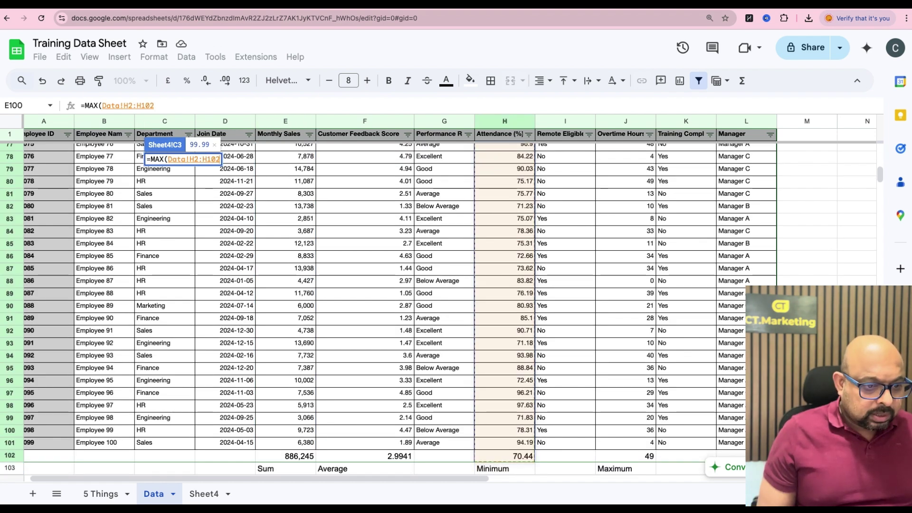
key("Return")
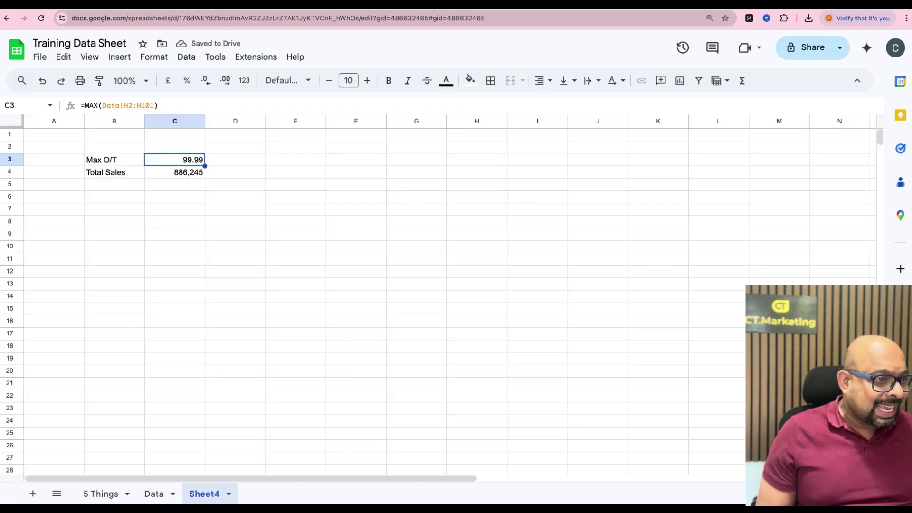
- Change the label in B3 to "Max Attendance"
left_click(133, 164)
left_click(133, 104)
key("BackSpace")
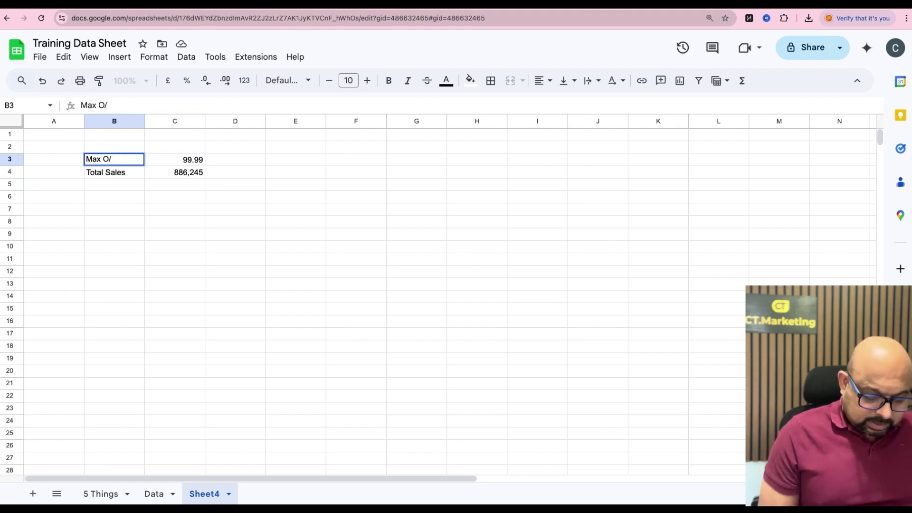
type("Atteb")
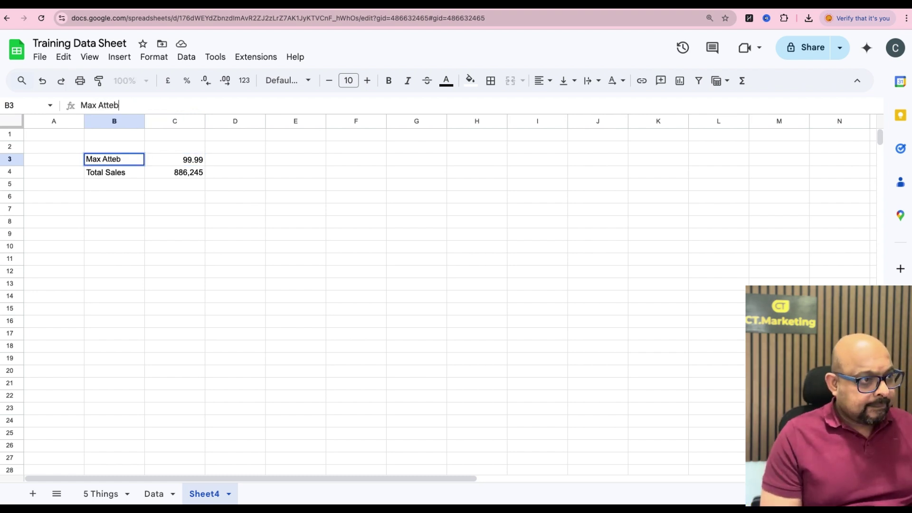
type("bd")
key("BackSpace")
key("BackSpace")
type("nd")
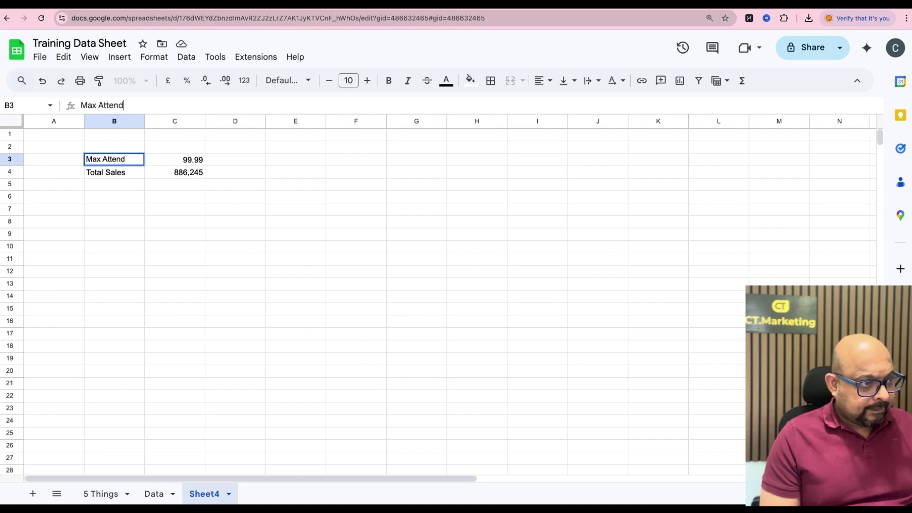
type("ance")
key("Return")
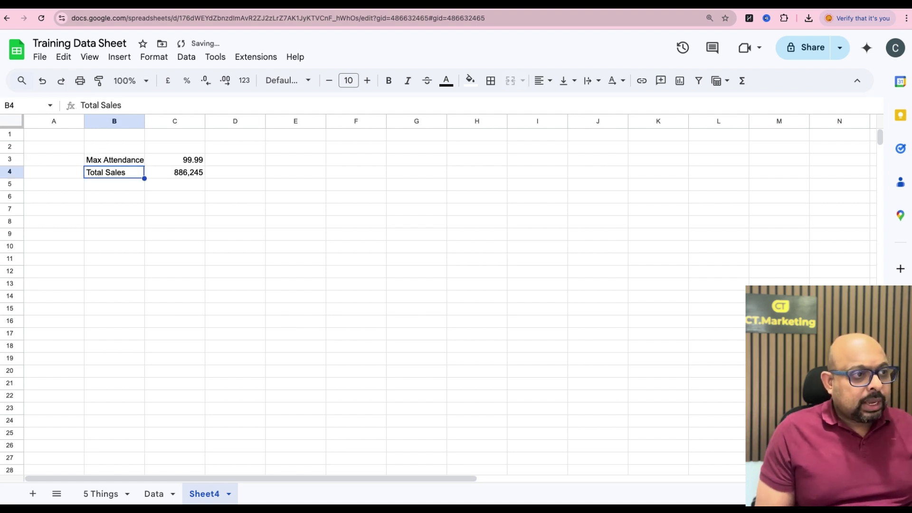
- Go to the 5 Things sheet and read the "2. Conditional Formatting" topic in B6
left_click(361, 324)
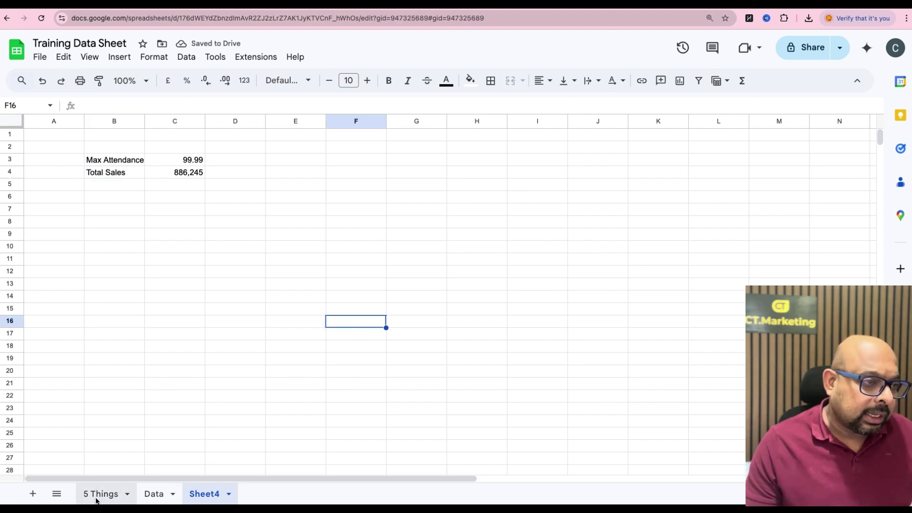
left_click(97, 496)
left_click(182, 204)
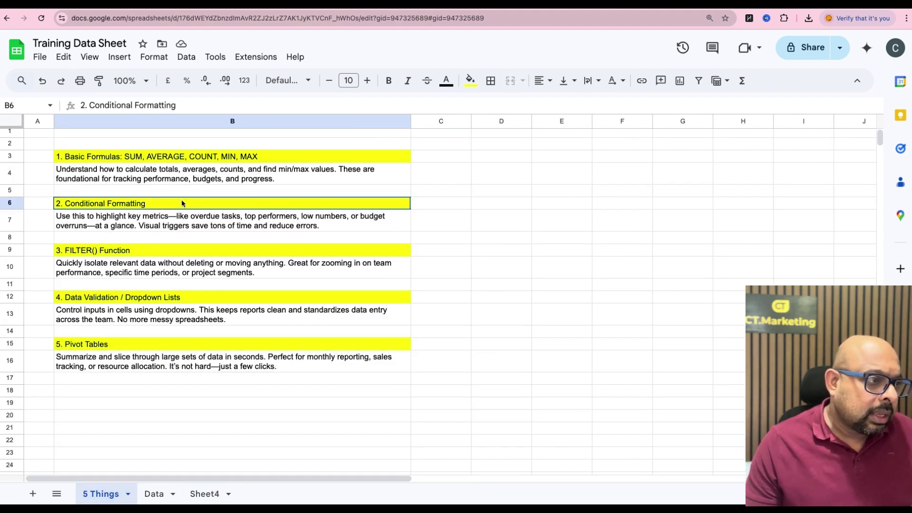
- Return to the Data sheet, select the first Attendance (%) value in H2 and look over that column
left_click(157, 494)
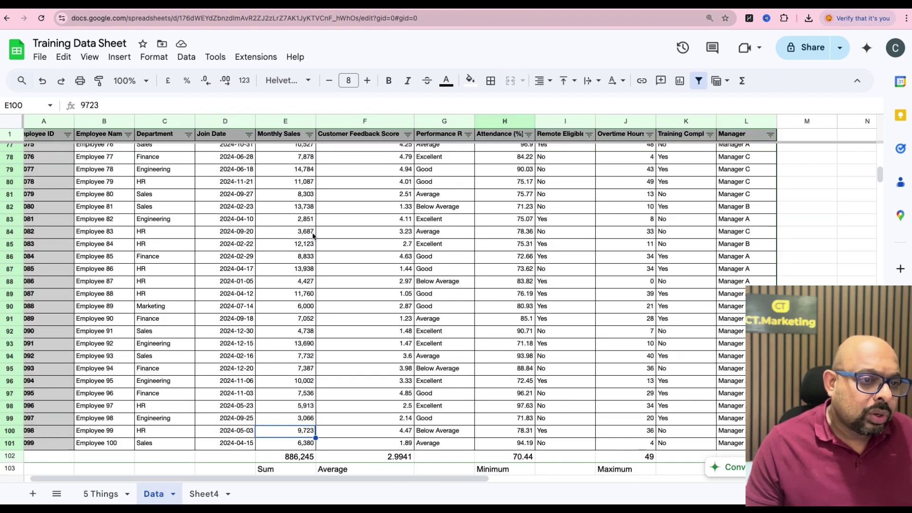
scroll(313, 235, "up", 20)
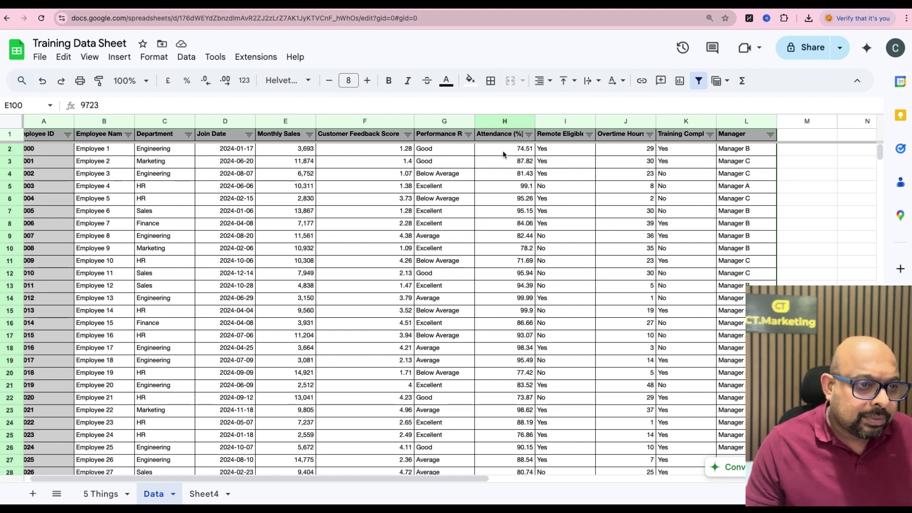
scroll(504, 152, "down", 1)
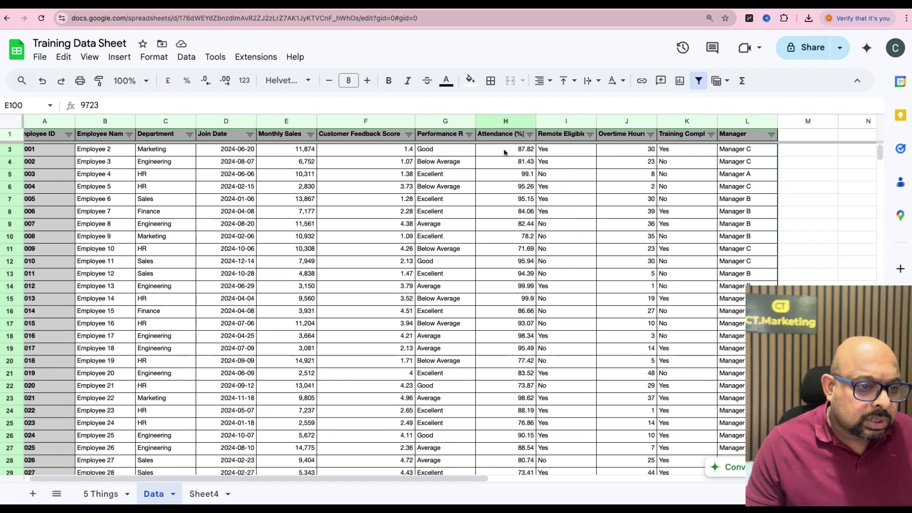
scroll(504, 152, "up", 1)
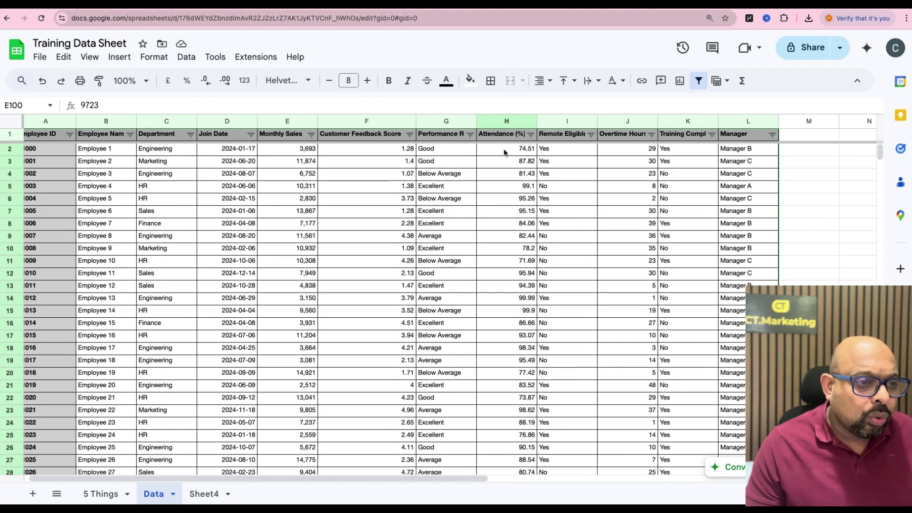
left_click(505, 152)
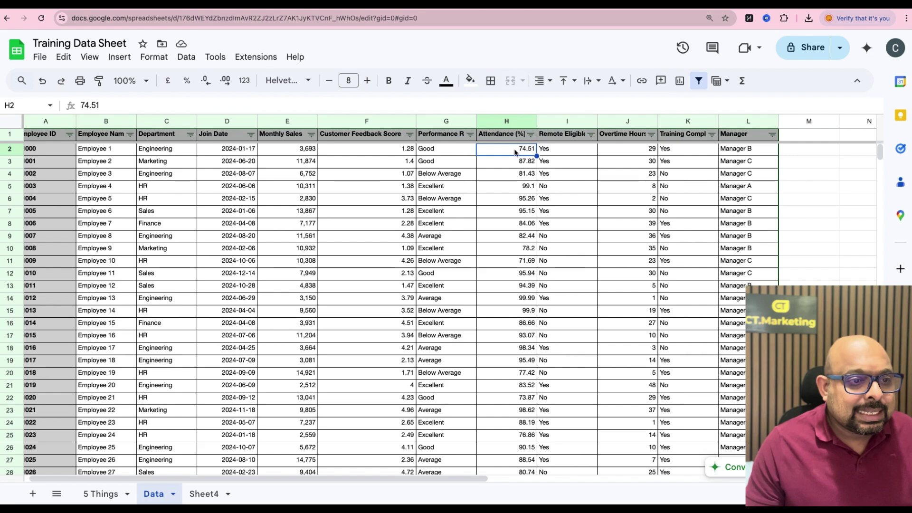
scroll(504, 178, "down", 5)
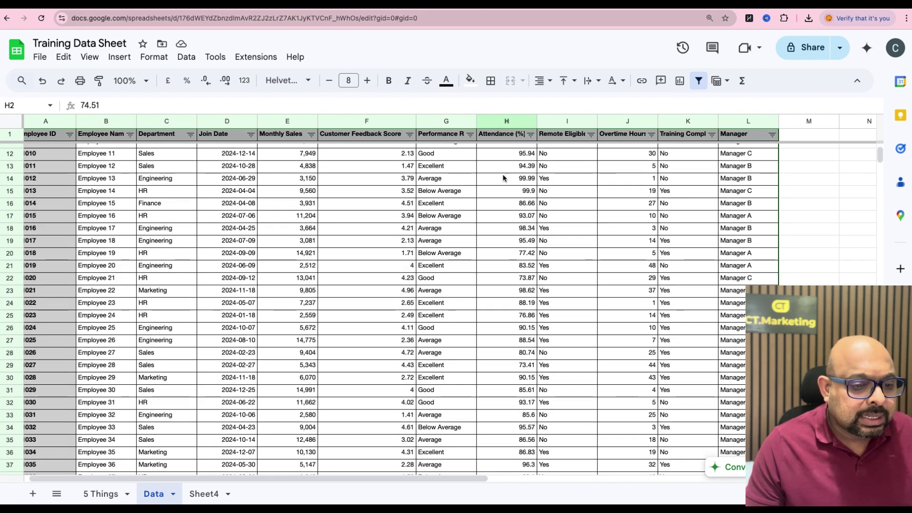
scroll(504, 178, "up", 5)
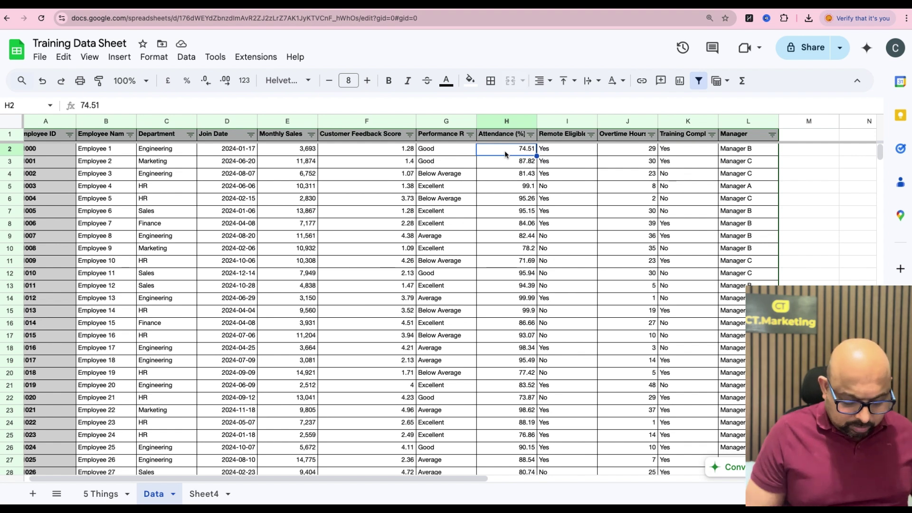
- Start a conditional formatting rule for the attendance values in H2:H101 on the Data sheet
key("ctrl+shift+Down")
key("shift+Up")
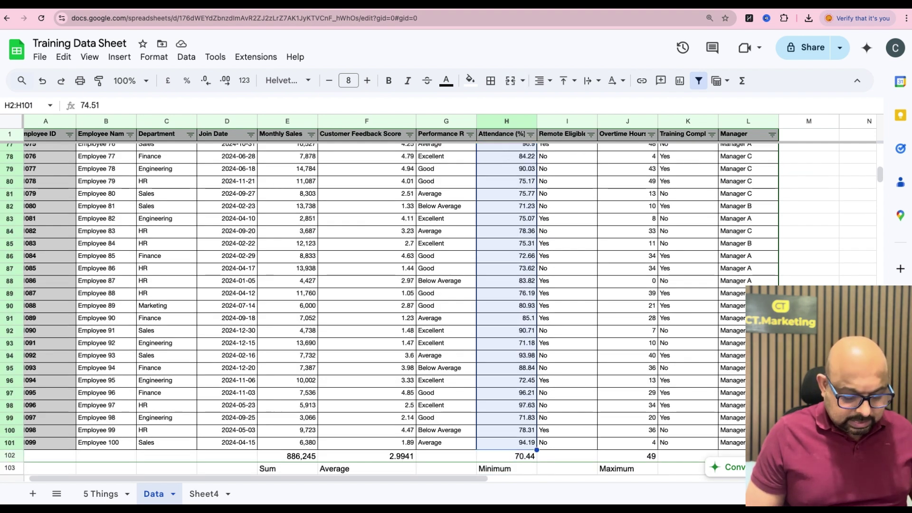
left_click(141, 60)
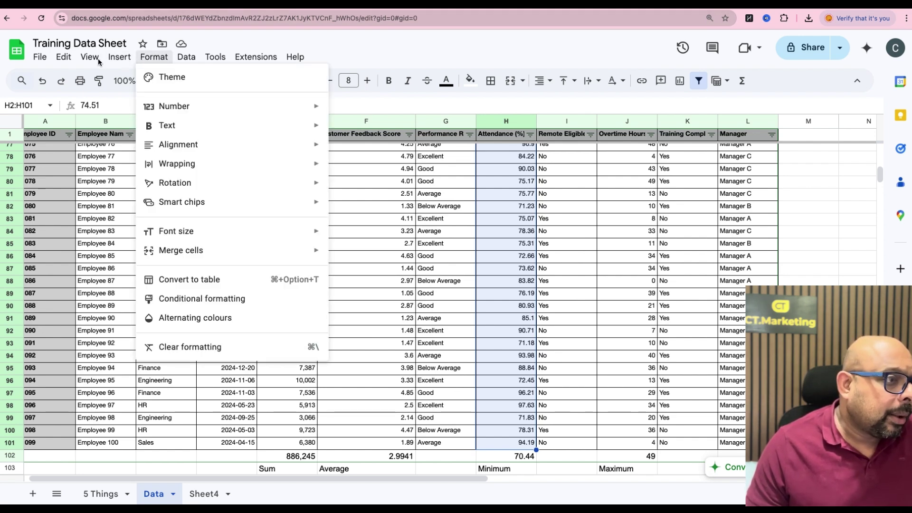
mouse_move(121, 59)
mouse_move(157, 59)
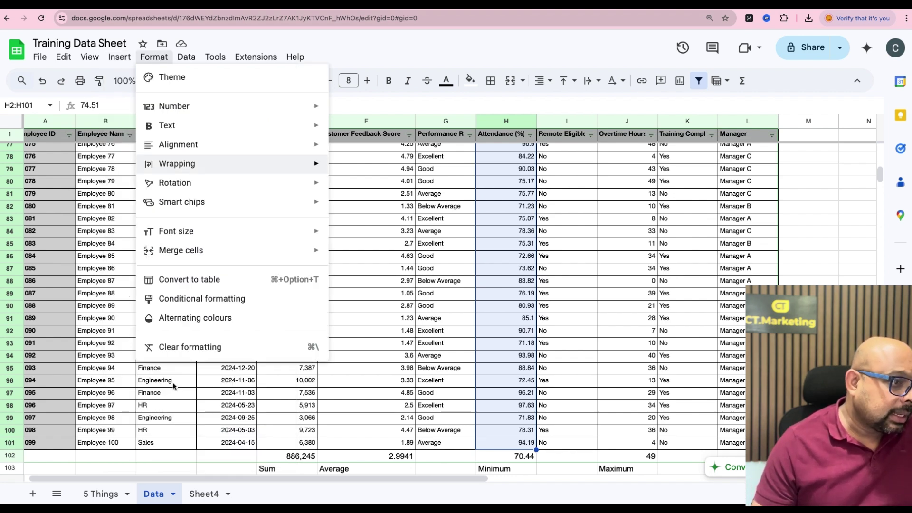
left_click(203, 300)
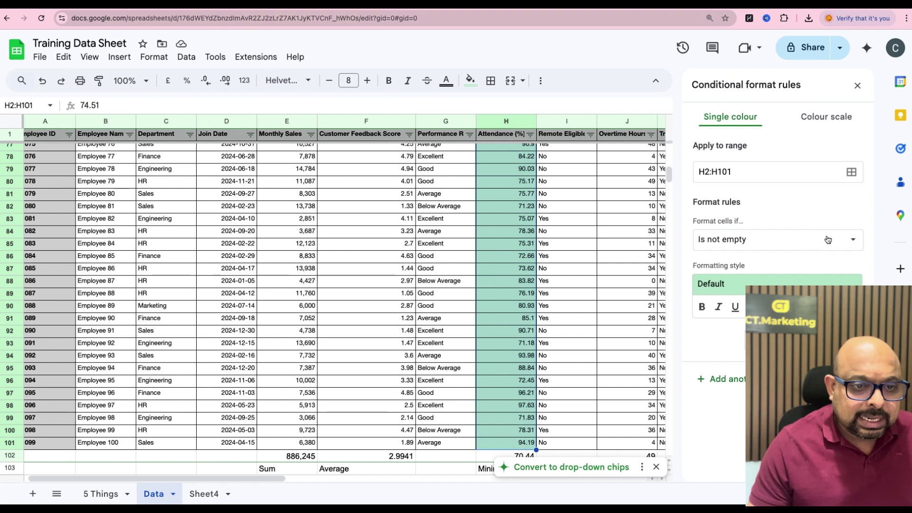
- Set the rule to format values less than 75 with an orange fill and save it
left_click(854, 242)
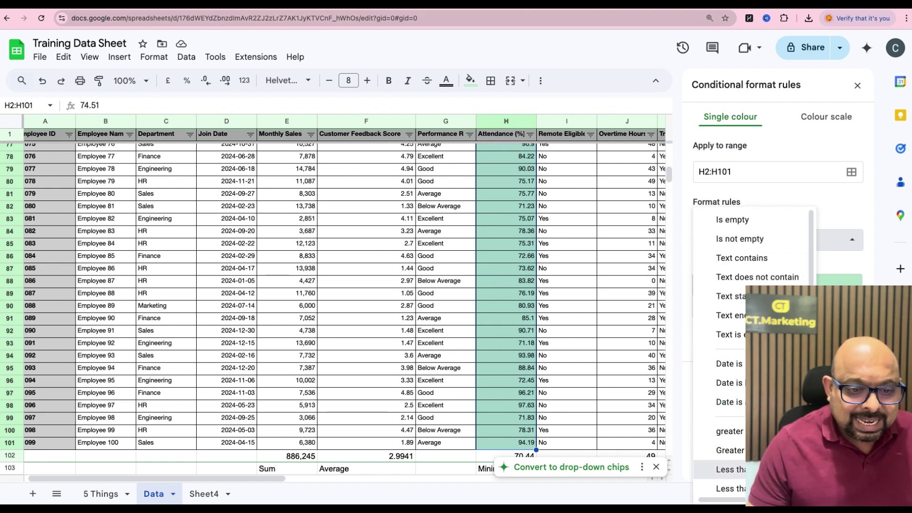
left_click(731, 469)
left_click(763, 261)
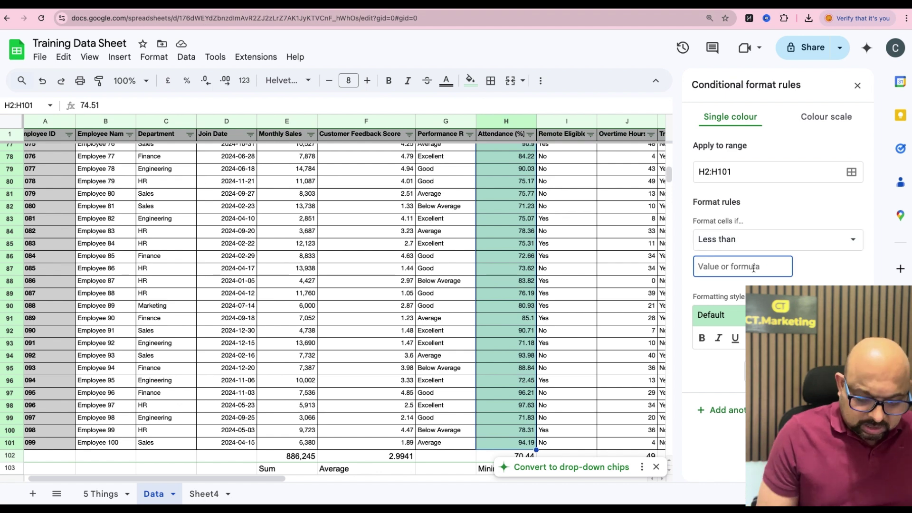
type("75")
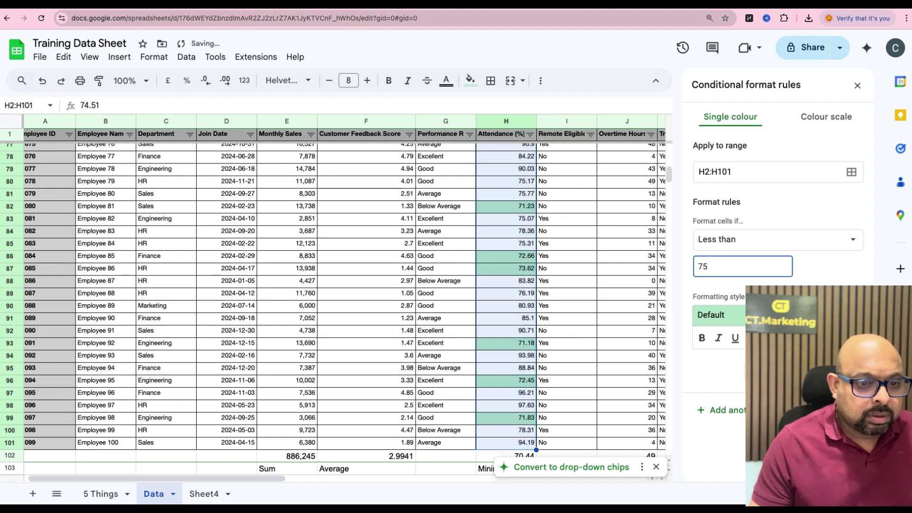
left_click(798, 338)
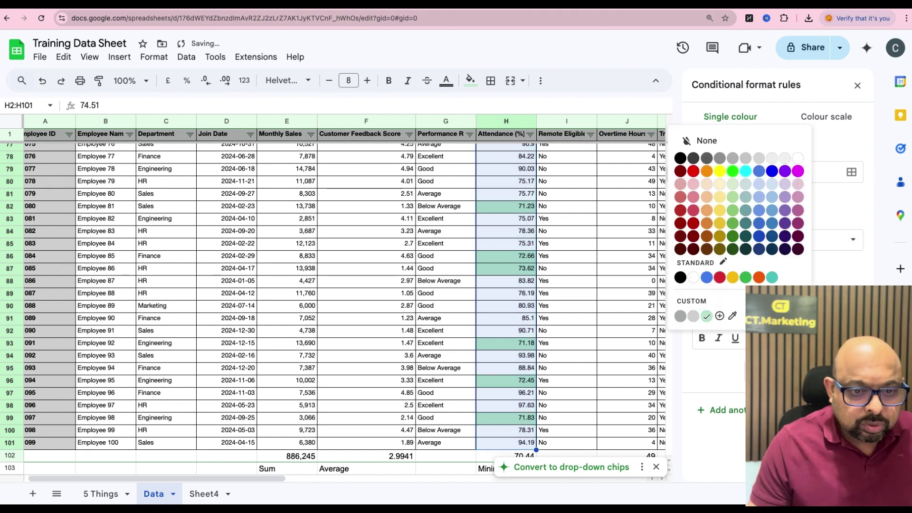
left_click(707, 171)
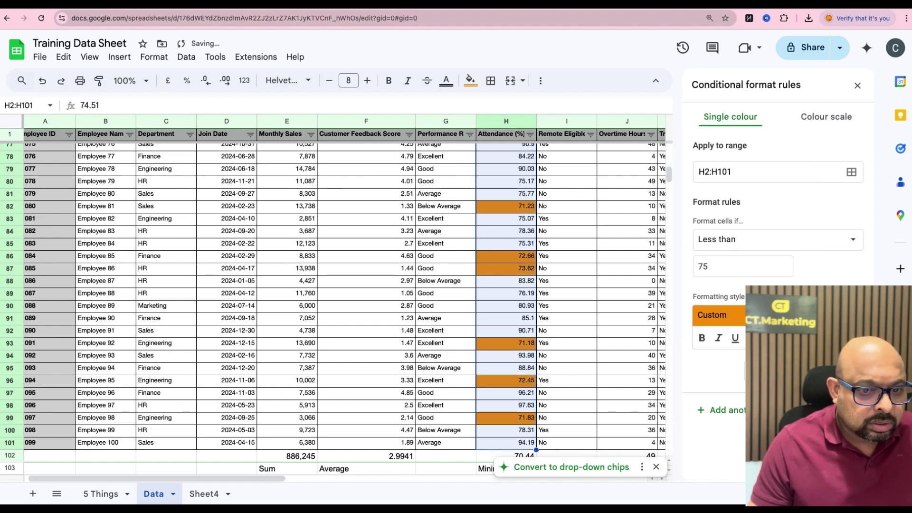
left_click(838, 371)
- Look over the attendance column, then test the rule by changing H5 to 70 and H6 to 60
scroll(642, 292, "up", 20)
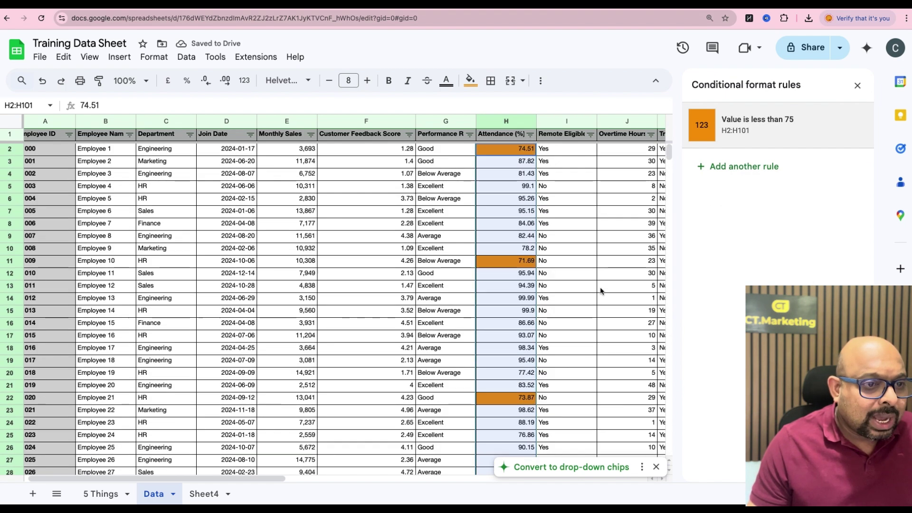
scroll(531, 292, "down", 6)
scroll(530, 294, "down", 20)
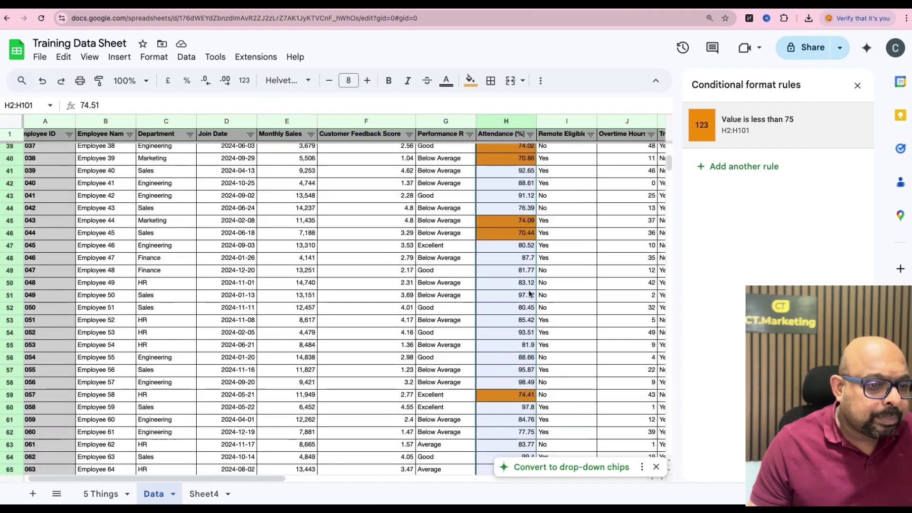
scroll(530, 294, "up", 20)
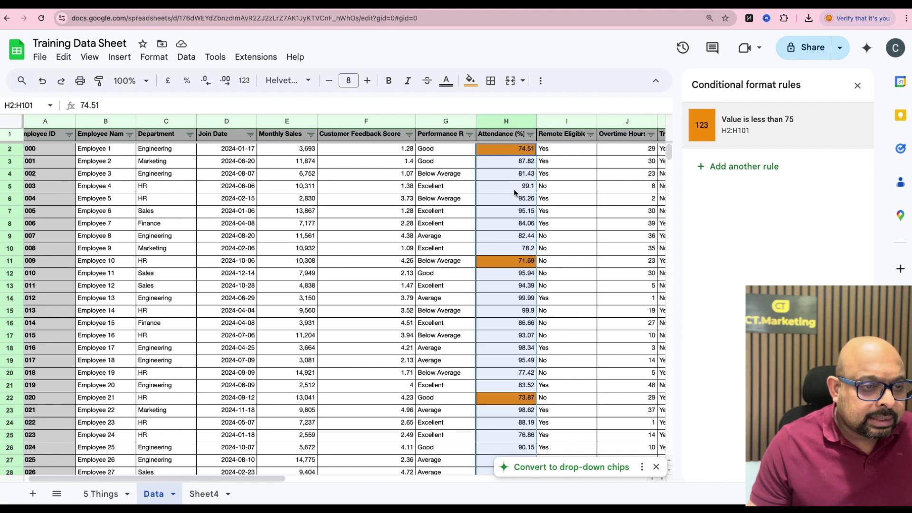
left_click(513, 189)
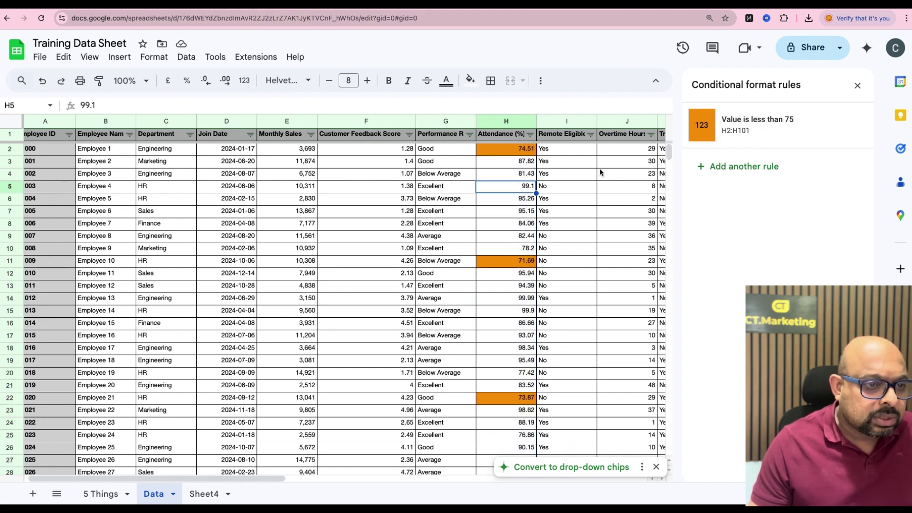
type("70")
key("Return")
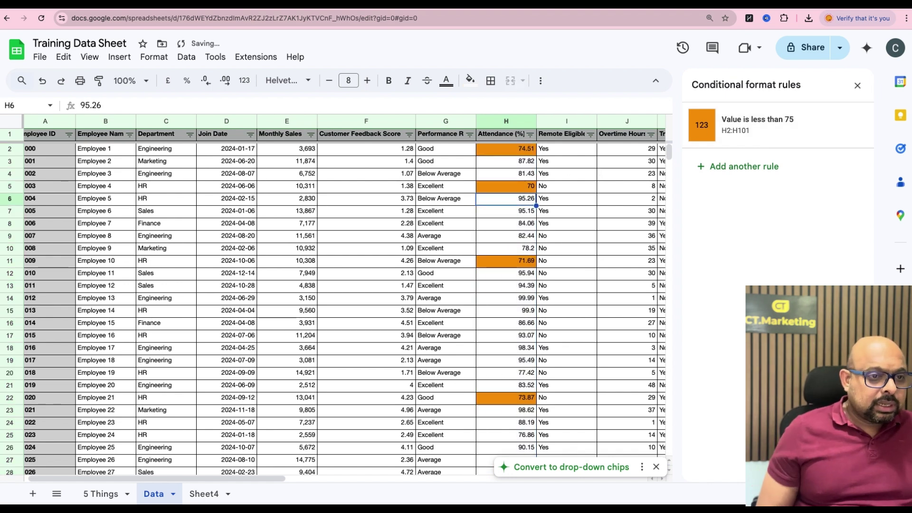
type("60")
key("Return")
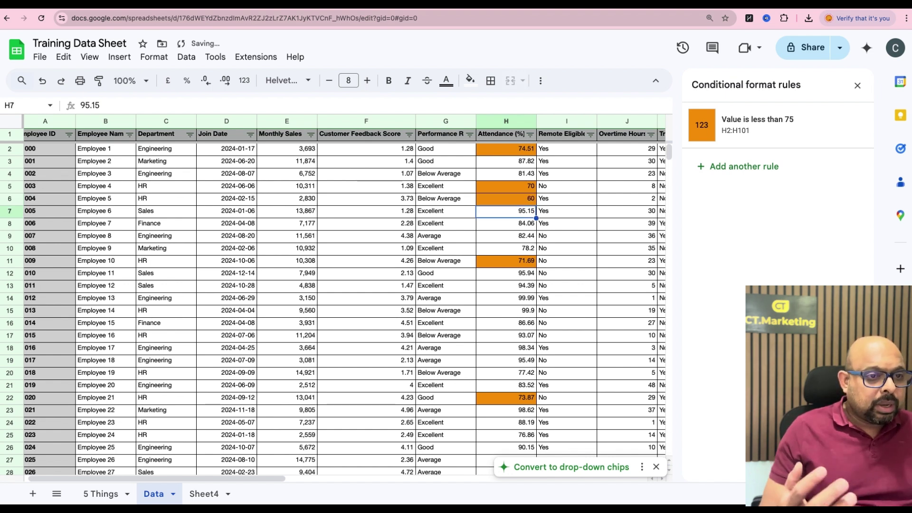
- Add a second conditional formatting rule for the attendance column, covering H2:H103
left_click(526, 151)
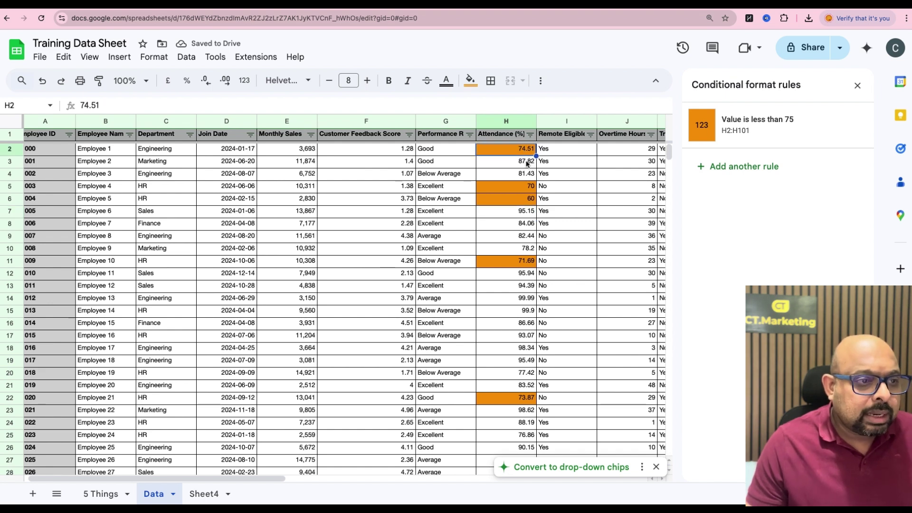
key("super+shift+Down")
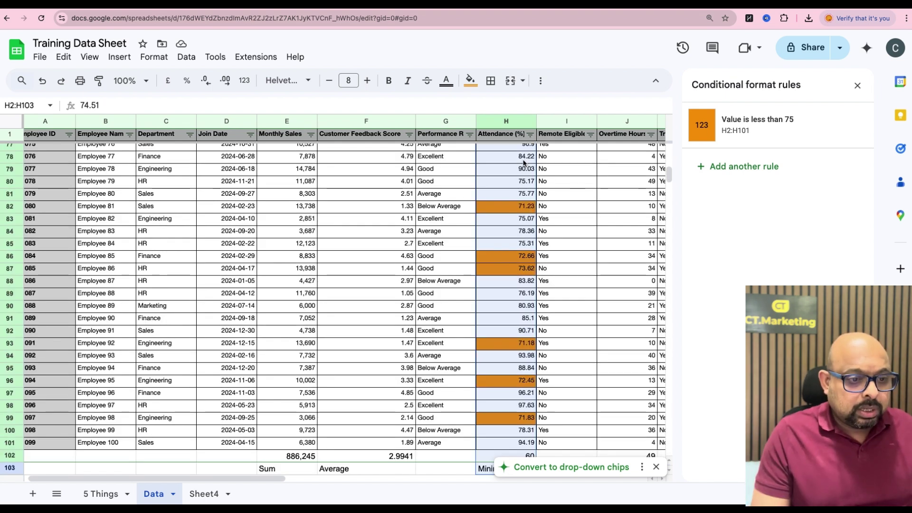
left_click(736, 167)
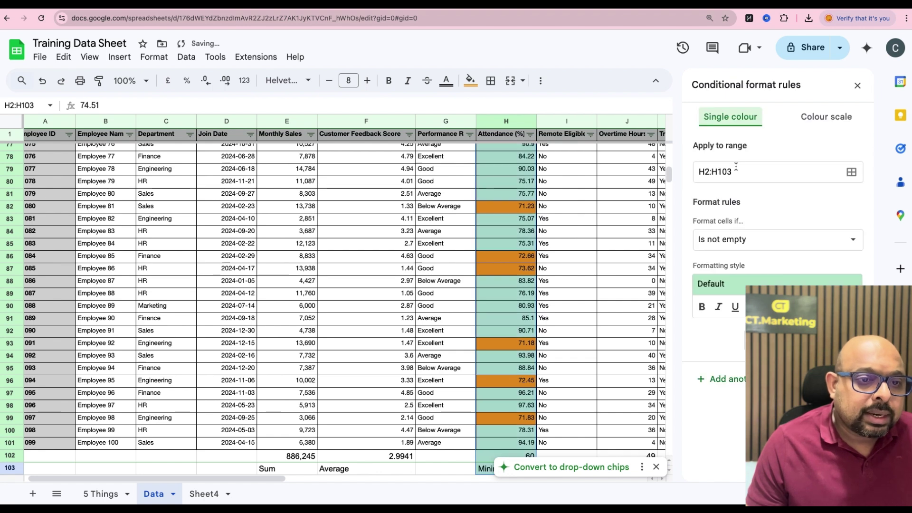
- Set the second rule to format values greater than 95 with a bright green fill and save it
left_click(853, 241)
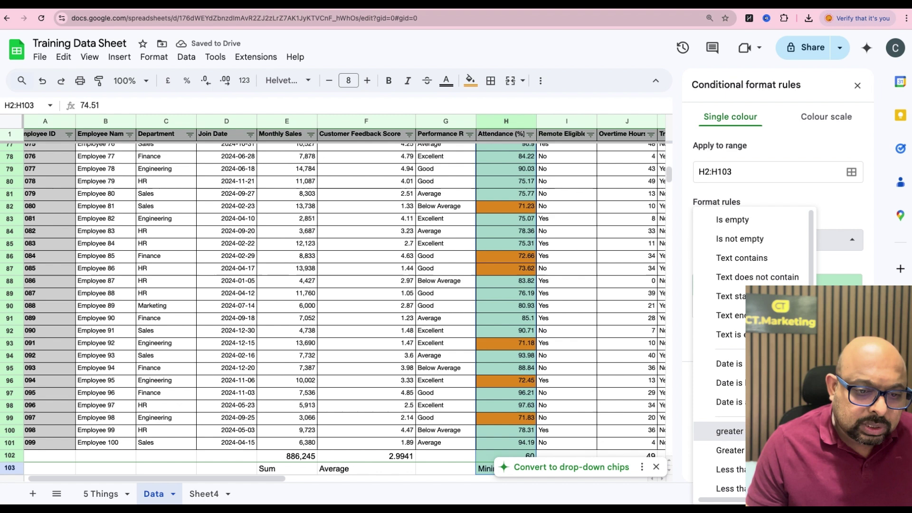
left_click(731, 431)
left_click(736, 267)
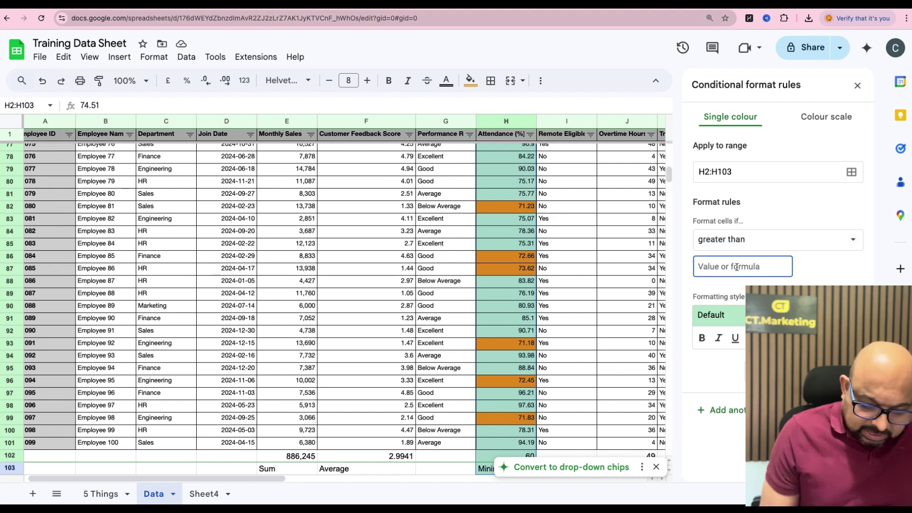
type("95")
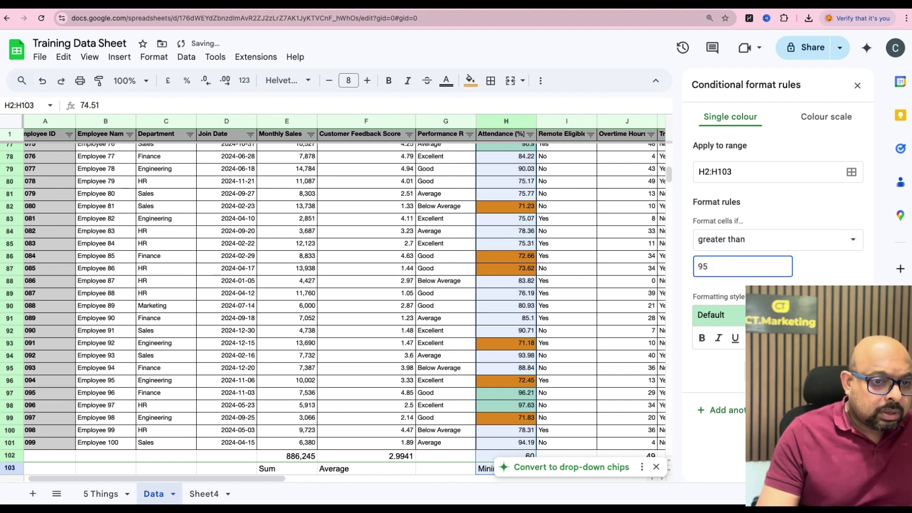
left_click(798, 337)
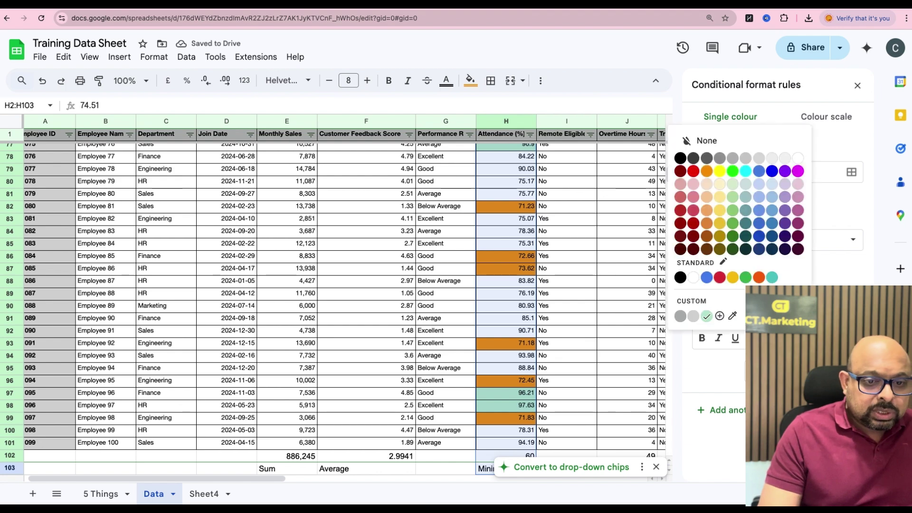
left_click(736, 171)
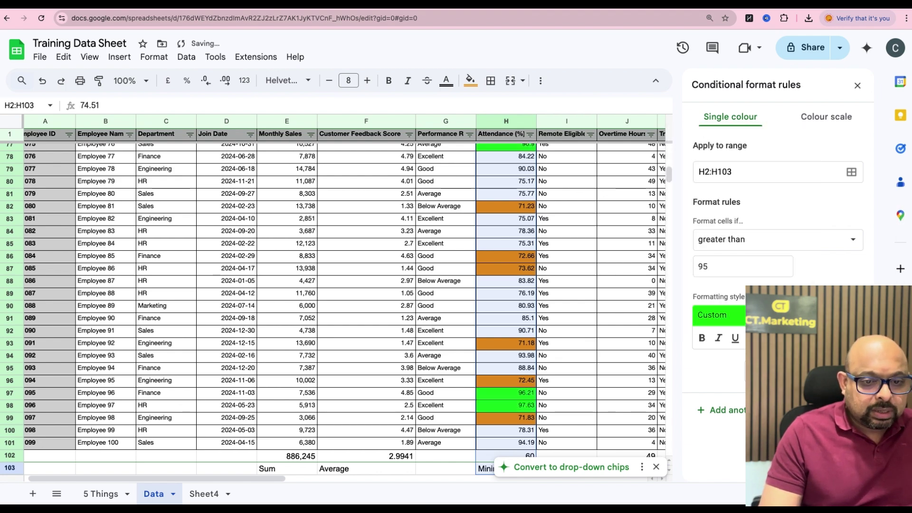
left_click(837, 371)
- Review the coloured attendance values, then read the Conditional Formatting and FILTER() Function descriptions on the 5 Things sheet
scroll(544, 294, "down", 15)
scroll(545, 299, "up", 19)
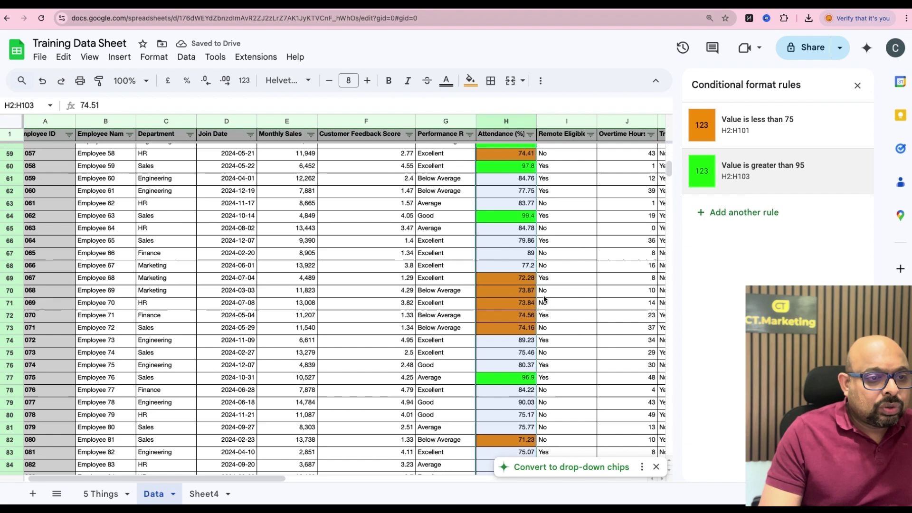
scroll(544, 300, "up", 15)
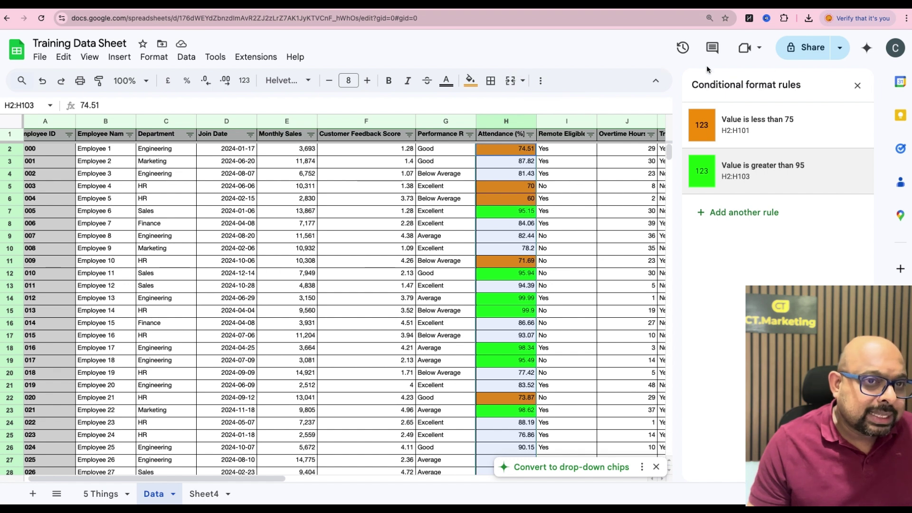
left_click(107, 498)
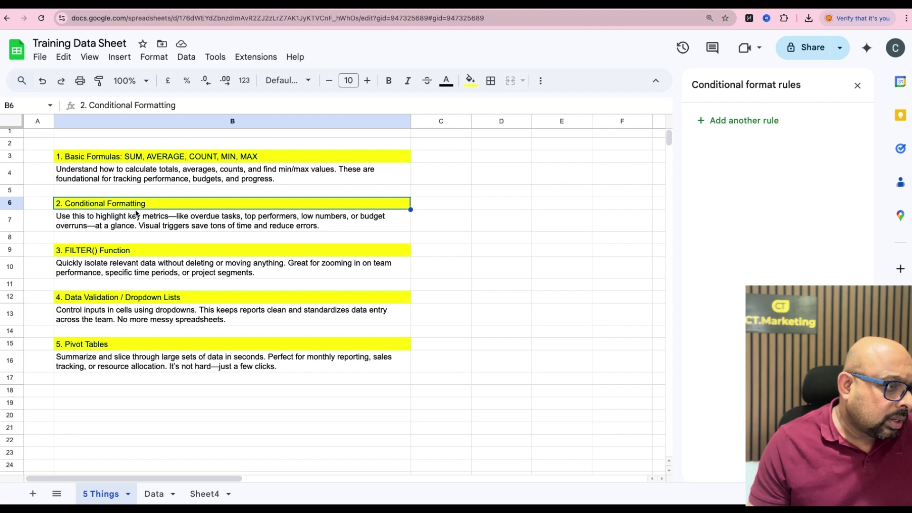
left_click(112, 218)
scroll(190, 237, "down", 1)
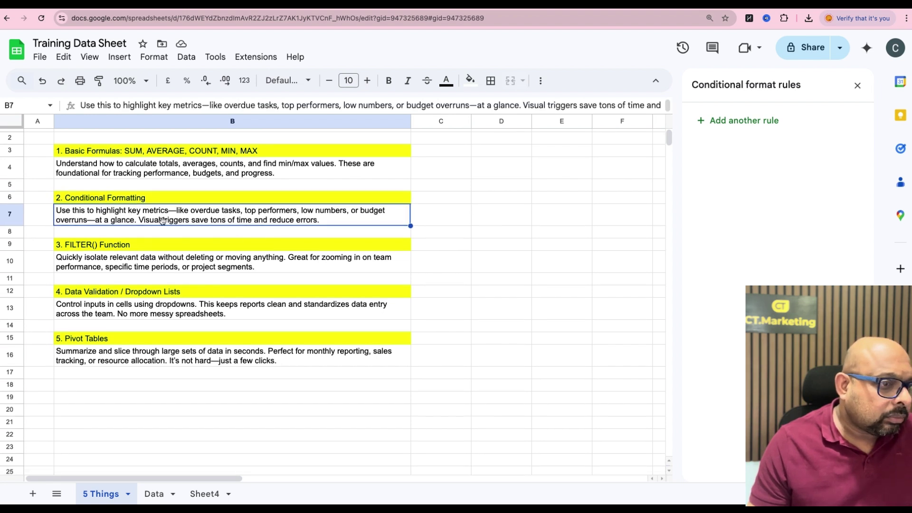
left_click(99, 259)
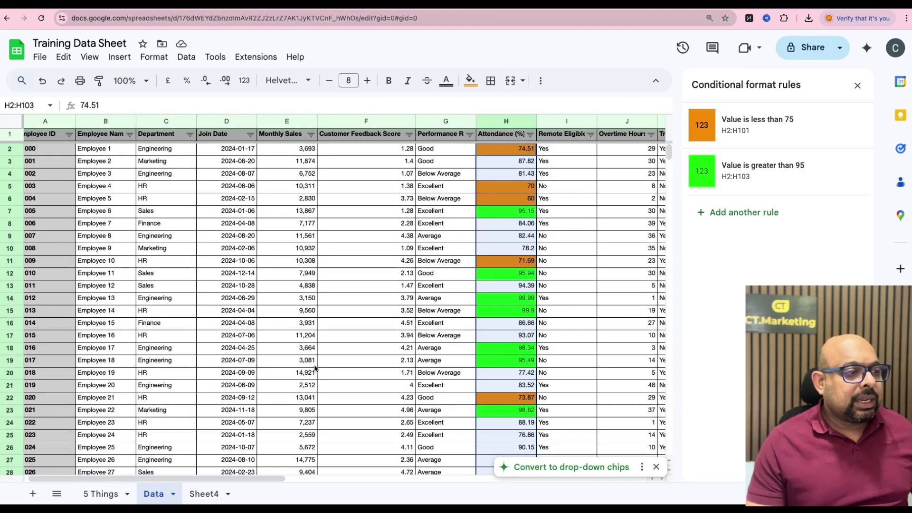
- Return to the Data sheet, select the employee table A1:L101 and remove its existing filter
scroll(315, 370, "left", 1)
left_click(54, 137)
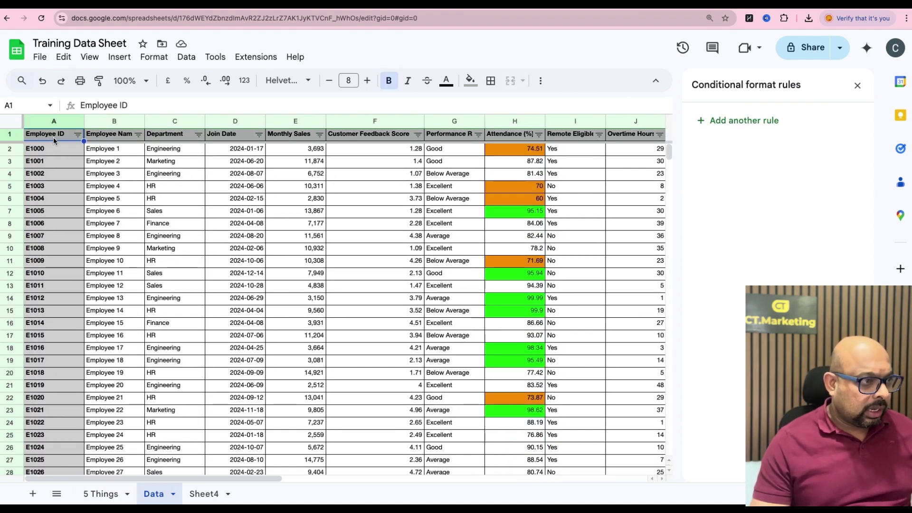
key("ctrl+shift+Right")
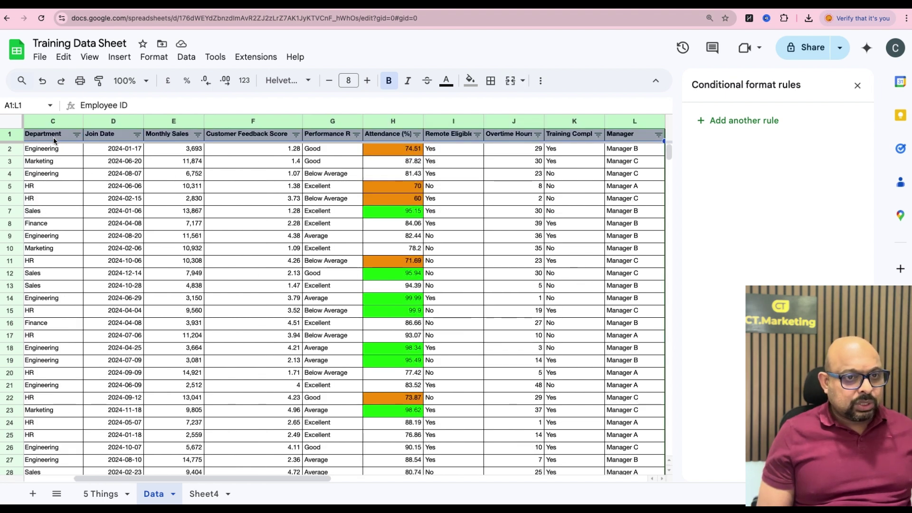
key("ctrl+shift+Down")
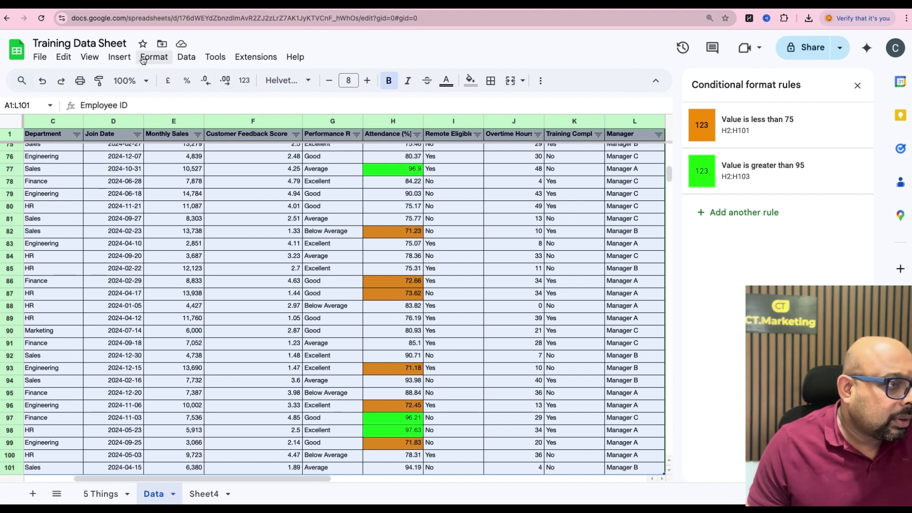
left_click(114, 59)
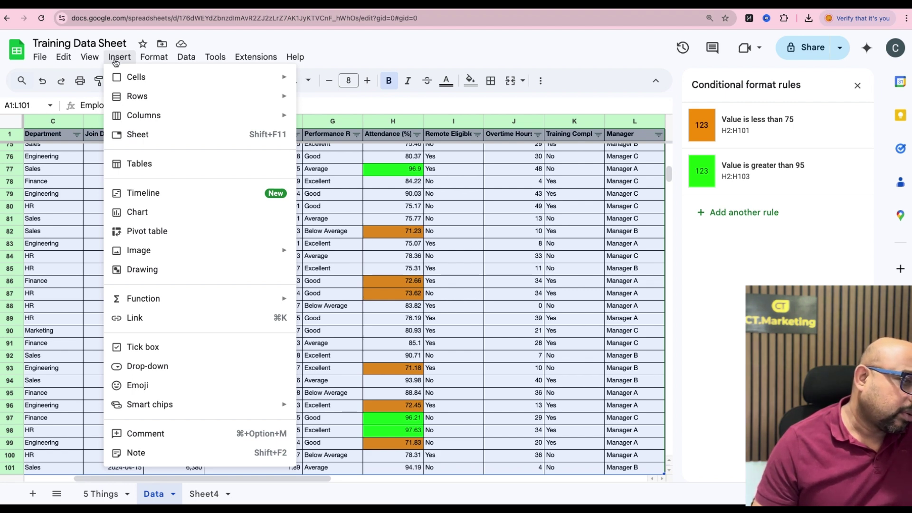
left_click(546, 58)
left_click(541, 81)
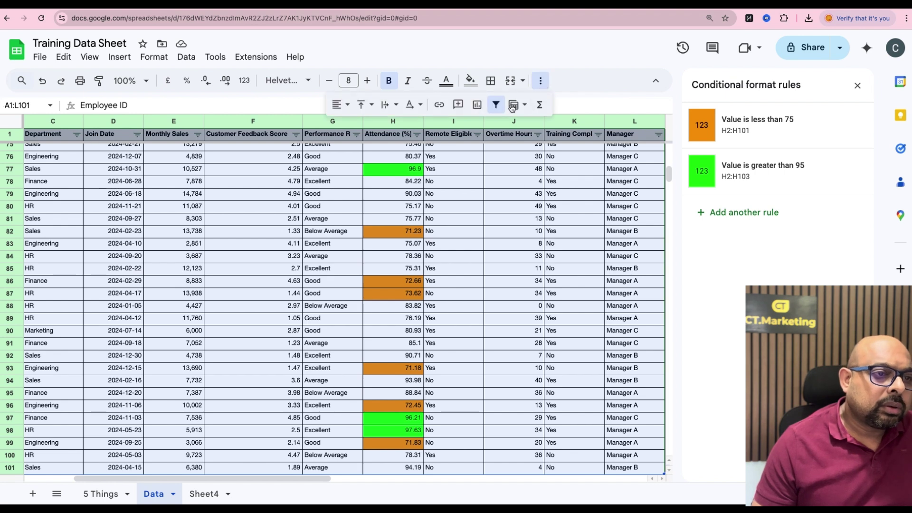
left_click(496, 106)
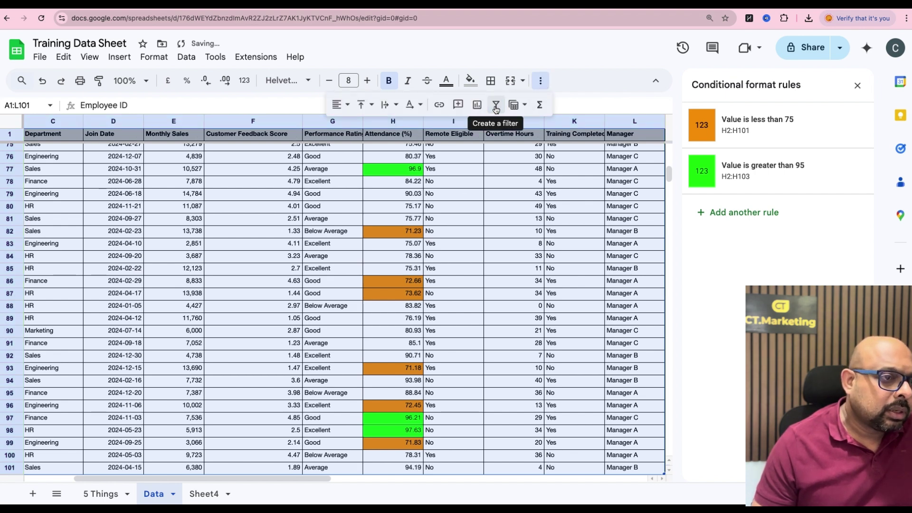
left_click(138, 181)
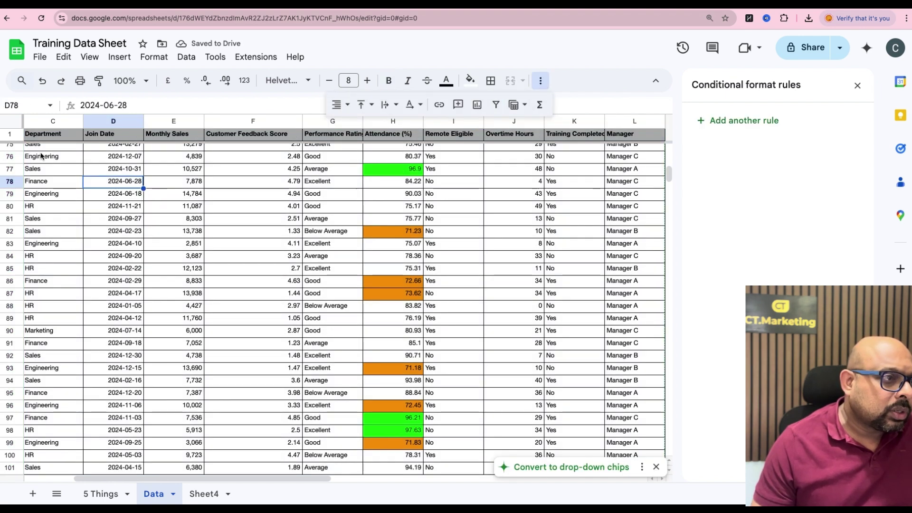
- Return to cell A1, the Employee ID header at the start of the employee table
left_click(42, 148)
key("Up")
key("Up")
key("Up")
key("Up")
key("Up")
key("Up")
key("Up")
key("Up")
key("Up")
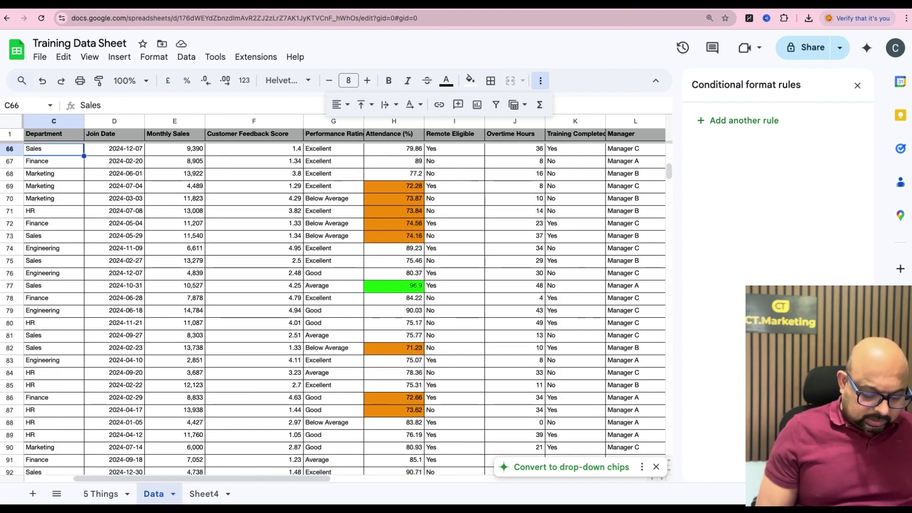
key("ctrl+Up")
key("ctrl+Left")
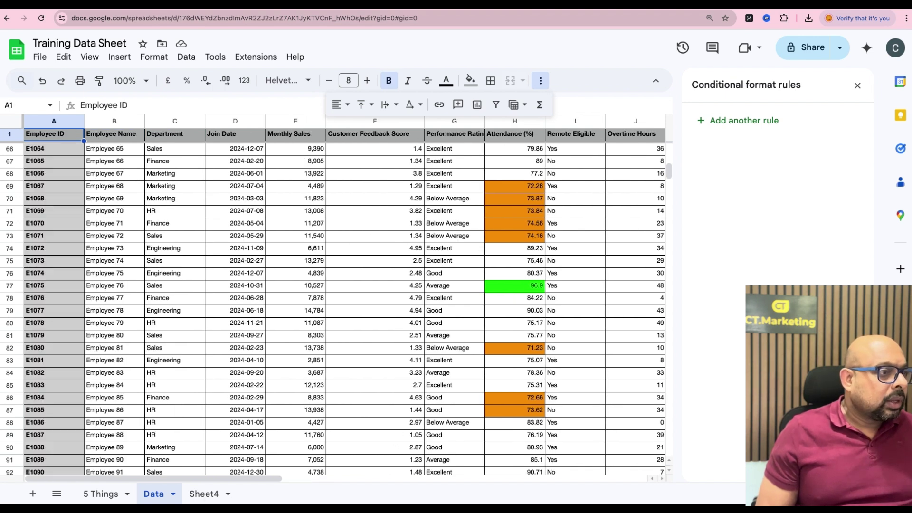
- Select the whole employee table from the header row through the last employee record, range A1:L101
key("shift+Right")
key("shift+Right")
key("shift+Right")
key("shift+Right")
key("shift+Right")
key("shift+Right")
key("shift+Right")
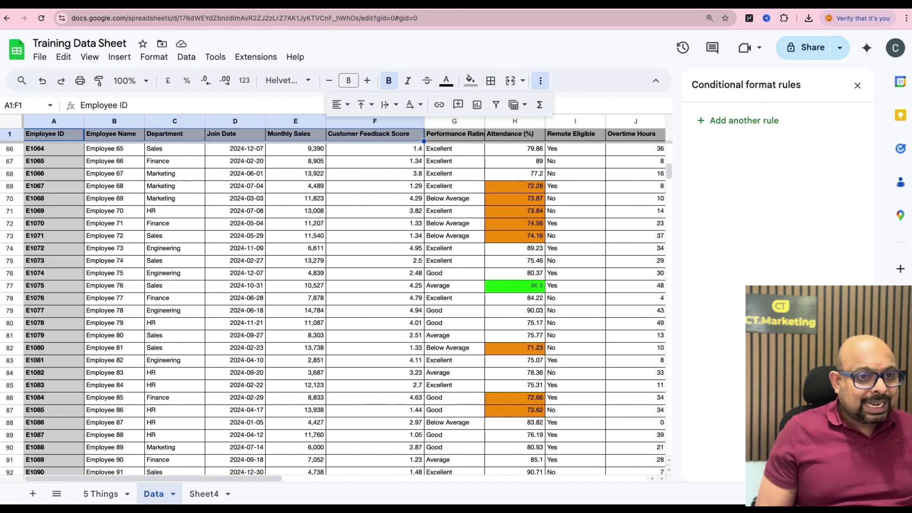
key("shift+Right")
key("shift+Right")
key("shift+Right")
key("shift+Right")
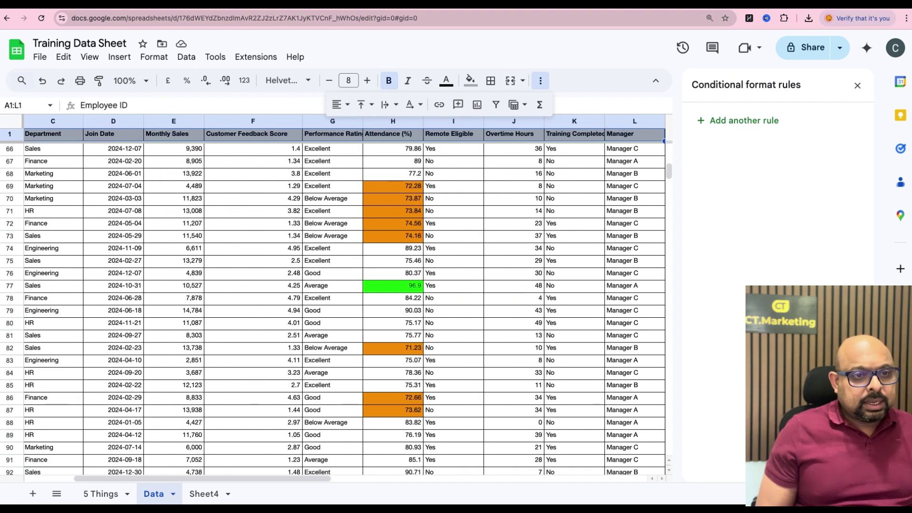
key("shift+Right")
key("shift+Left")
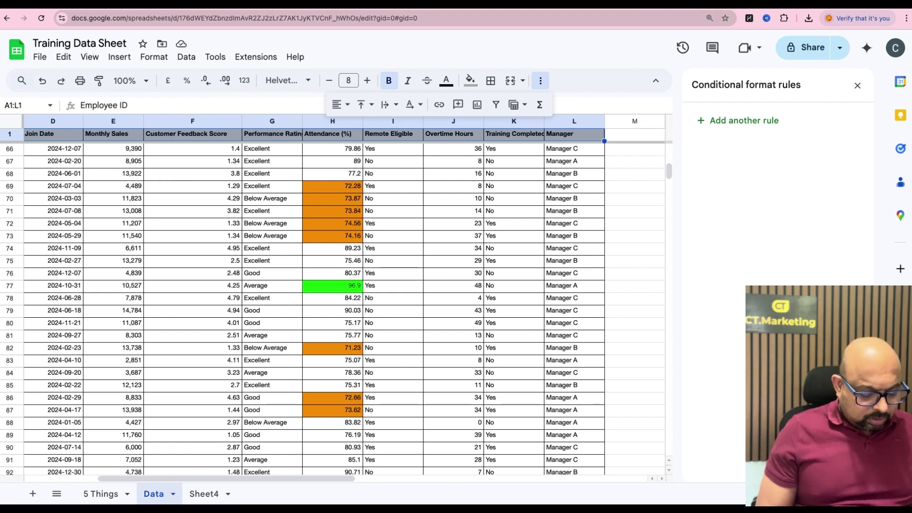
key("ctrl+shift+Down")
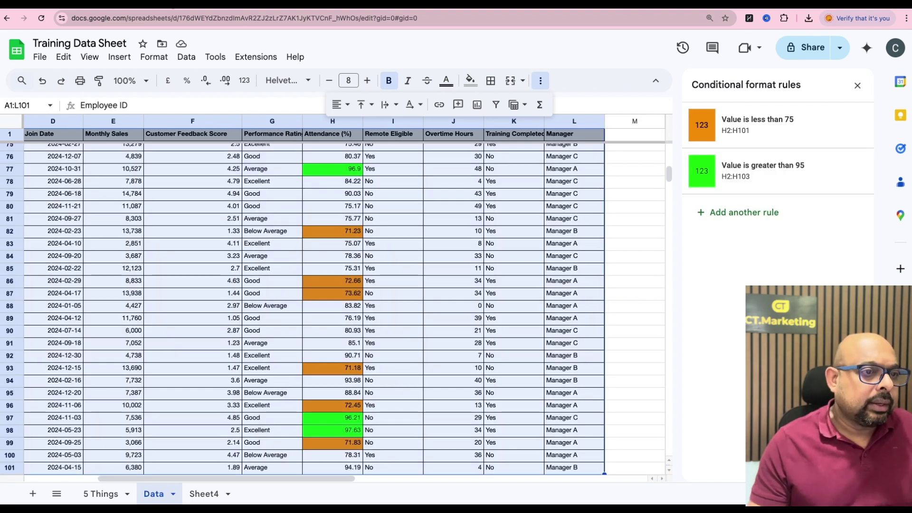
- Apply a filter to the selected employee table and remove it again
left_click(497, 106)
left_click(186, 58)
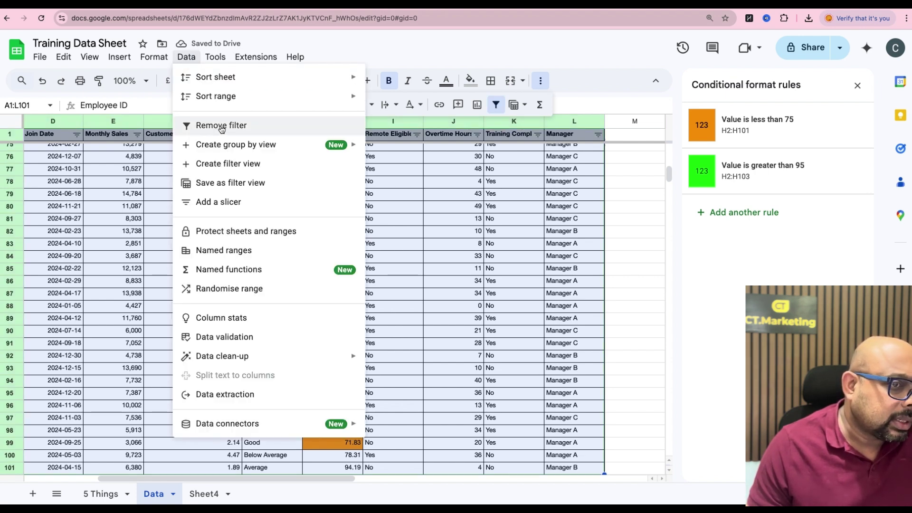
left_click(222, 126)
- Create a filter on the selected range A1:L101
left_click(187, 57)
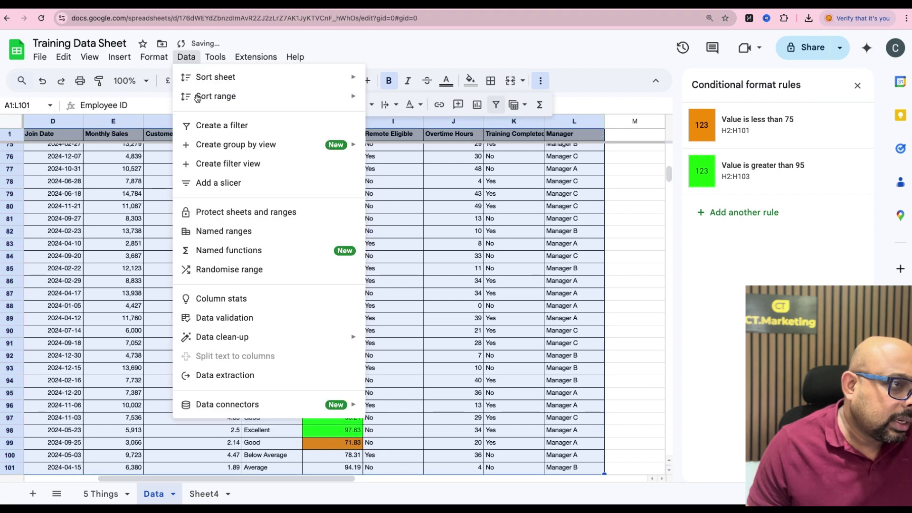
left_click(208, 126)
scroll(365, 204, "up", 20)
scroll(365, 204, "left", 5)
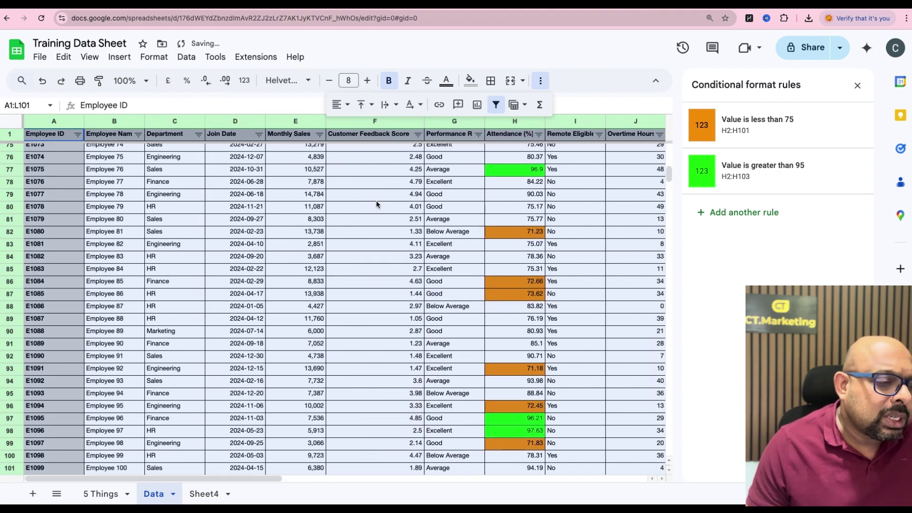
- Filter the Department column by values so that only Sales employees are shown
left_click(198, 139)
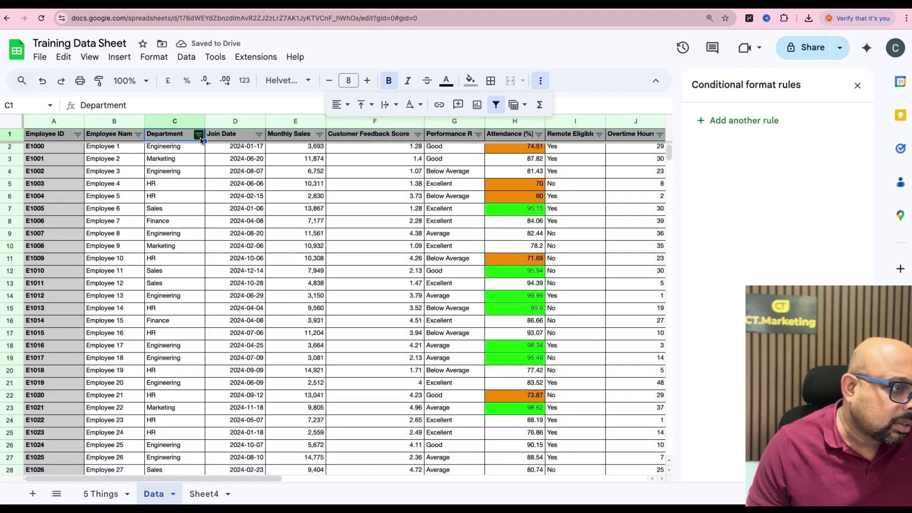
scroll(199, 139, "down", 1)
scroll(200, 139, "right", 1)
scroll(193, 138, "down", 1)
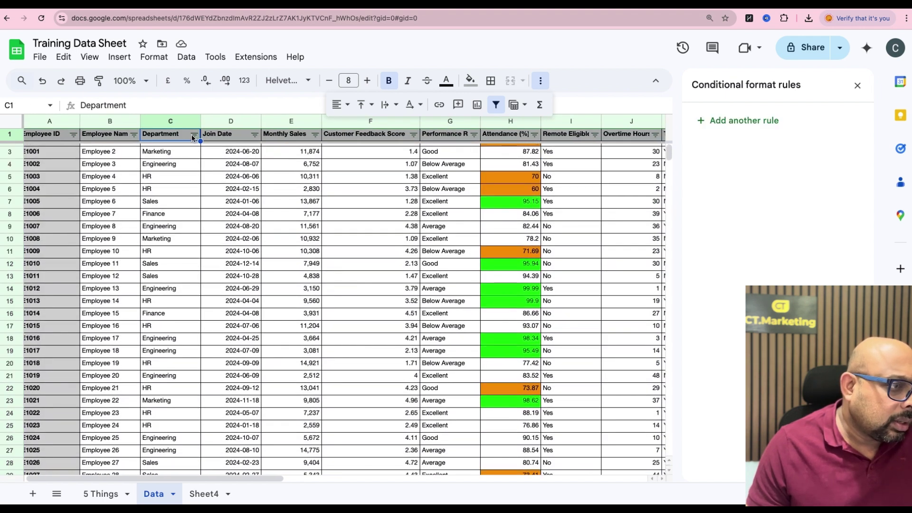
left_click(191, 203)
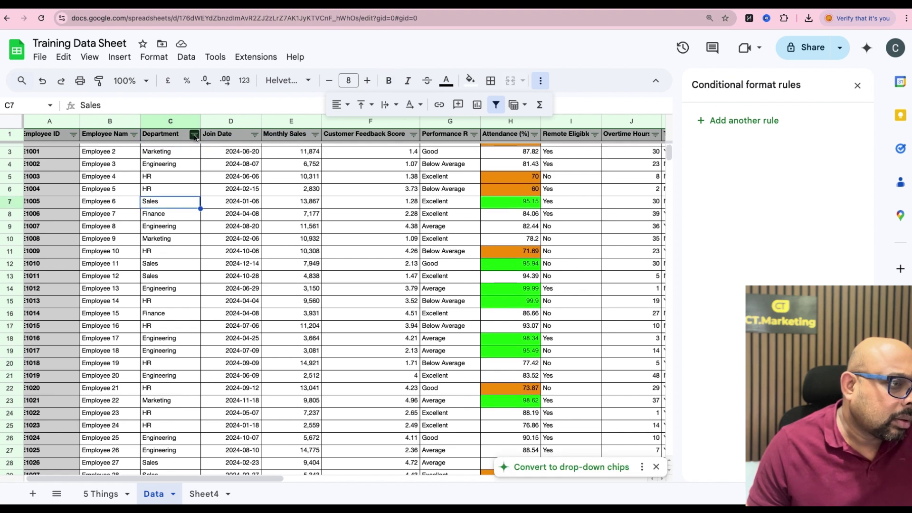
left_click(195, 136)
scroll(93, 339, "down", 1)
scroll(94, 340, "up", 1)
scroll(93, 339, "down", 1)
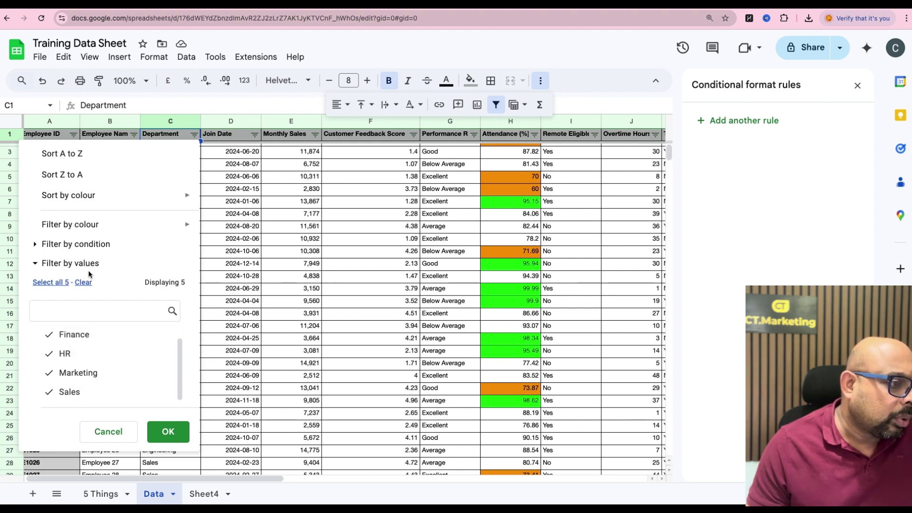
left_click(60, 396)
left_click(169, 431)
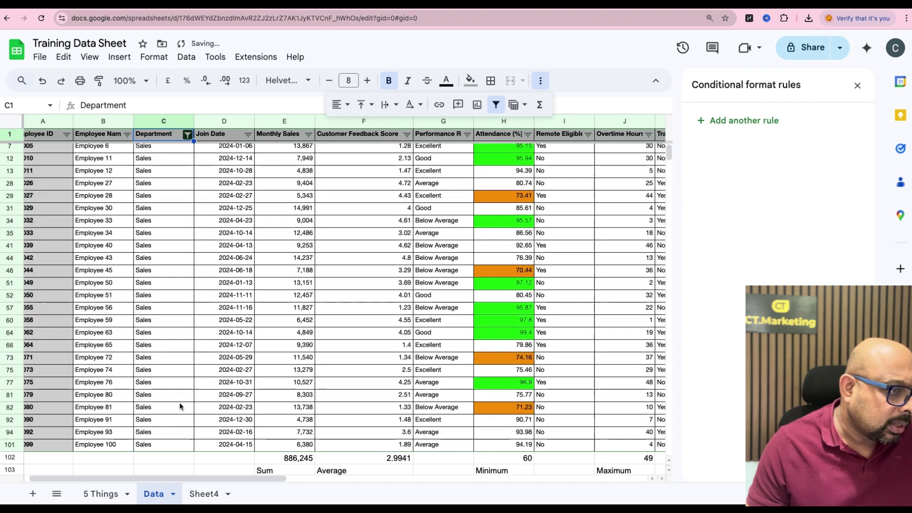
- Sort the filtered Sales records by Monthly Sales in ascending order (A to Z)
scroll(169, 334, "left", 1)
scroll(170, 334, "down", 8)
scroll(169, 335, "up", 8)
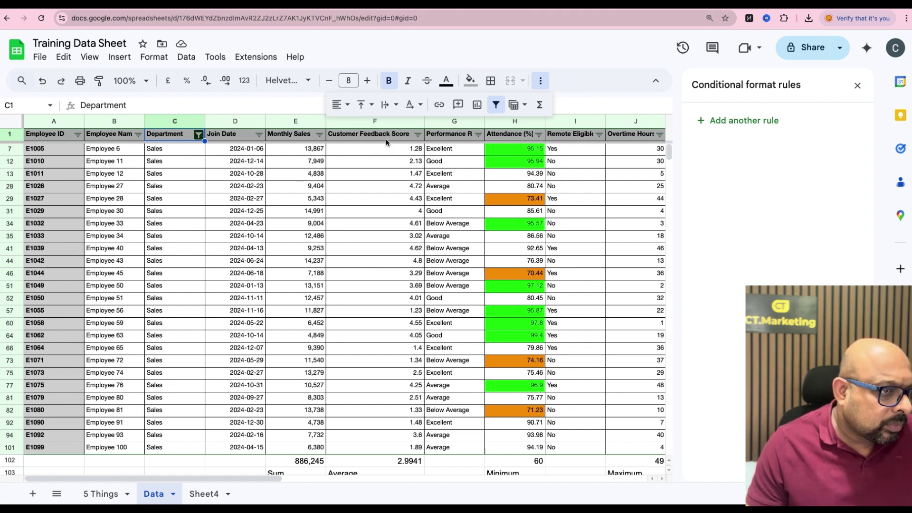
left_click(319, 137)
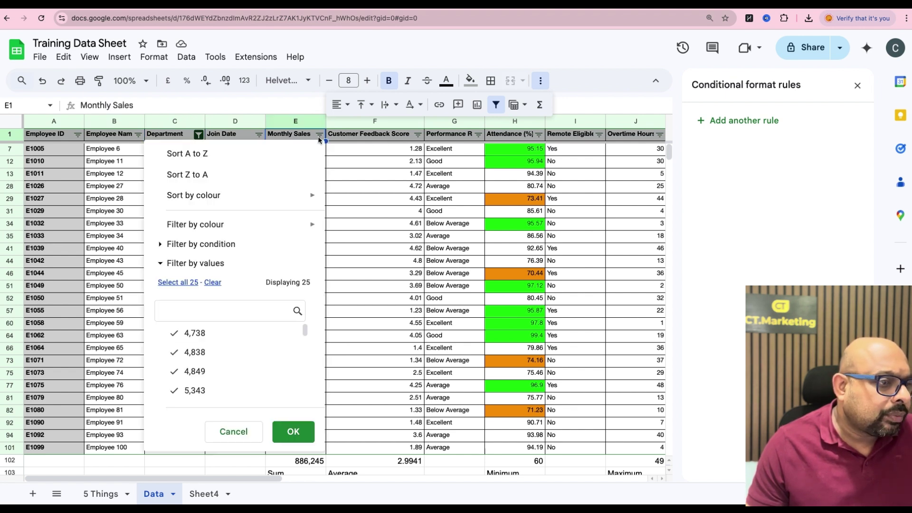
left_click(220, 154)
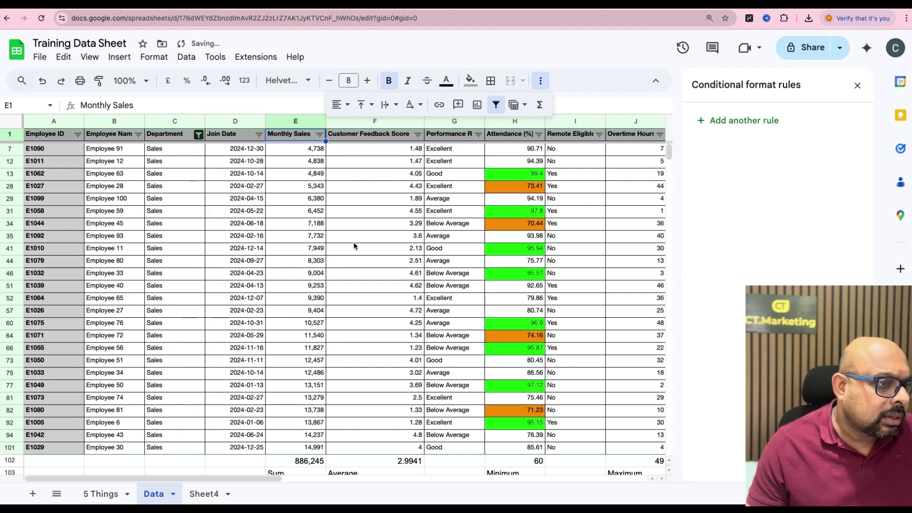
scroll(321, 246, "down", 1)
scroll(317, 245, "up", 1)
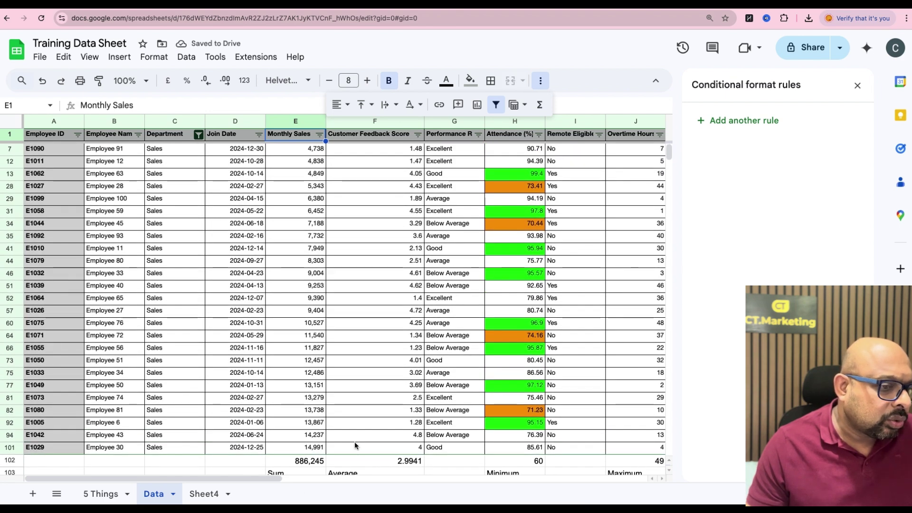
- Identify which employees have the two highest monthly sales in the sorted Sales records
left_click(306, 449)
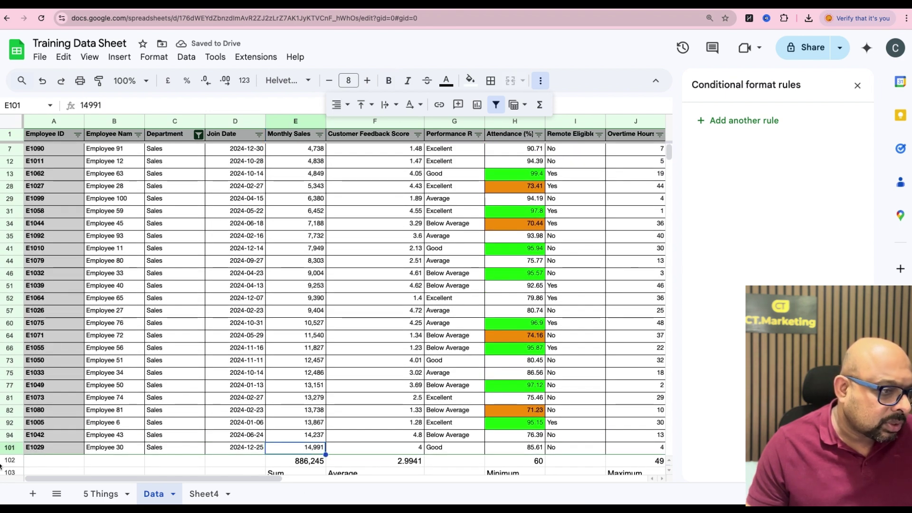
left_click(113, 450)
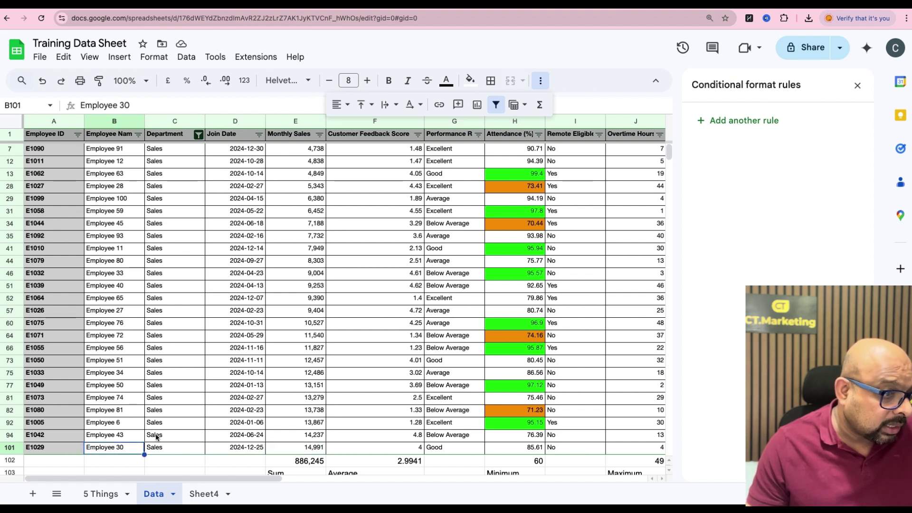
left_click(302, 438)
left_click(116, 435)
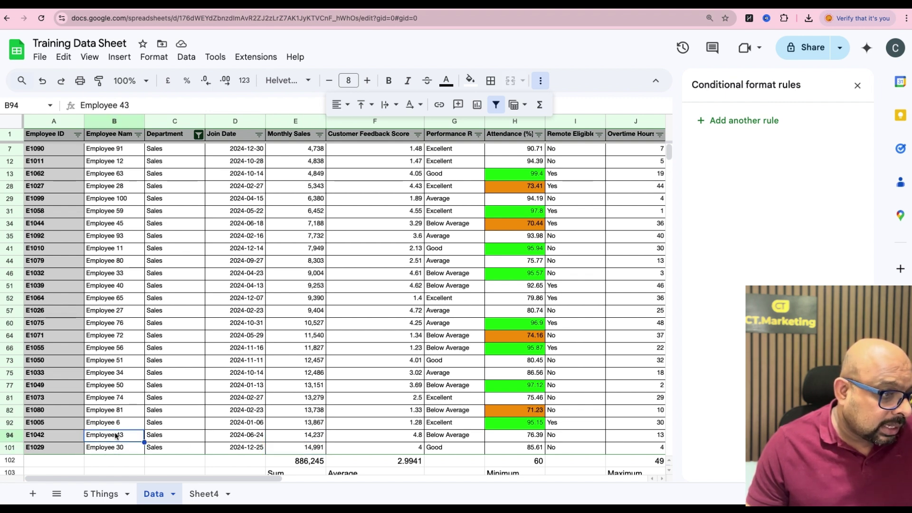
- Sort the filtered Sales records by Monthly Sales in descending order (Z to A)
left_click(320, 135)
left_click(227, 176)
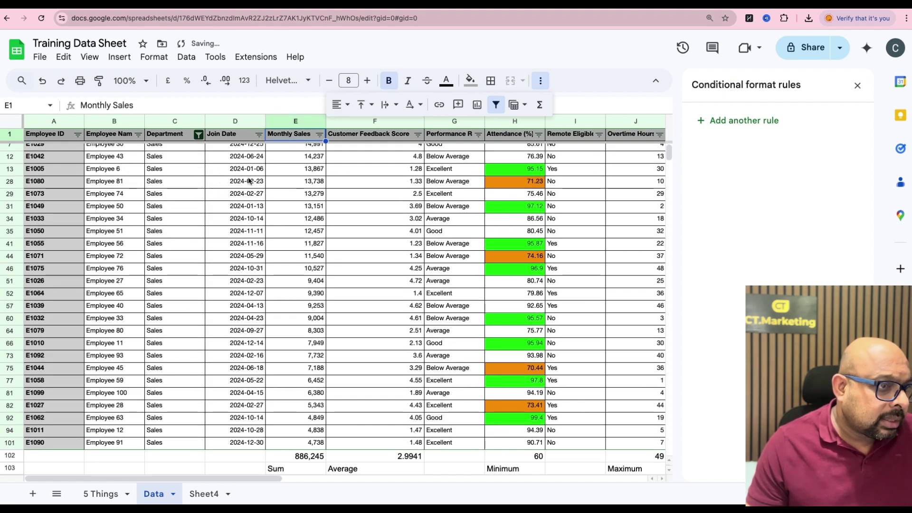
scroll(298, 212, "up", 1)
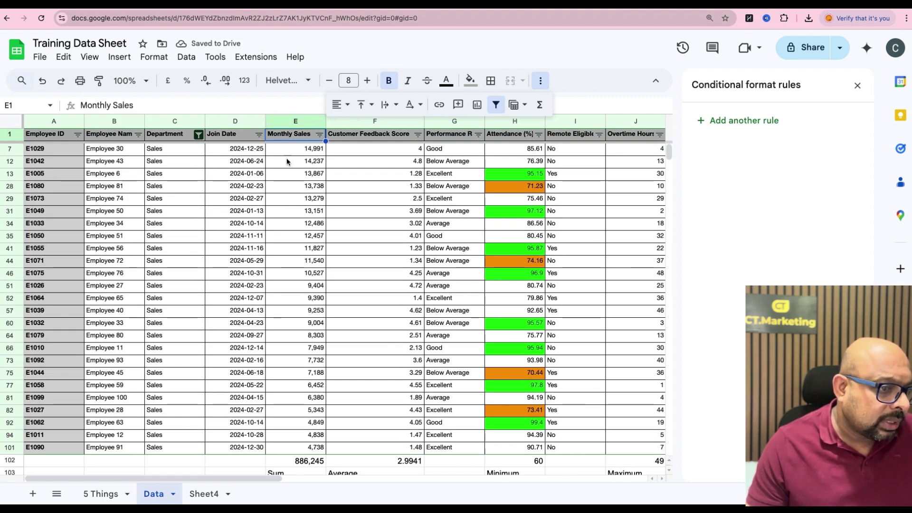
- Sort the filtered records by Customer Feedback Score in ascending order (A to Z) and look over the lowest scores
left_click(418, 136)
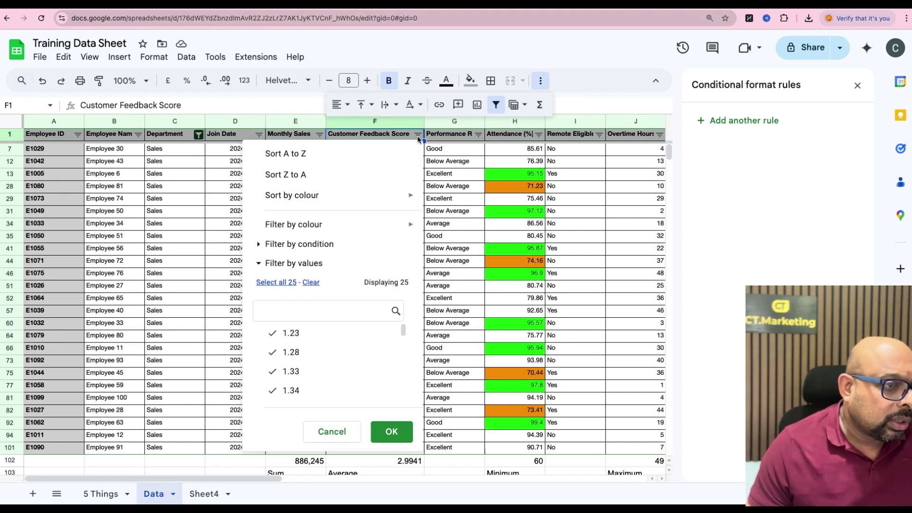
left_click(344, 154)
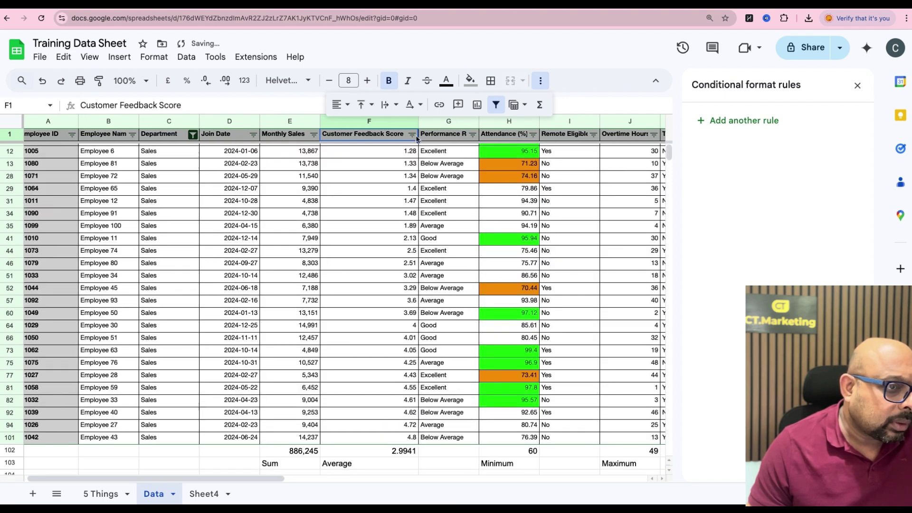
scroll(408, 145, "down", 1)
scroll(409, 144, "right", 1)
scroll(407, 141, "down", 1)
scroll(407, 140, "left", 1)
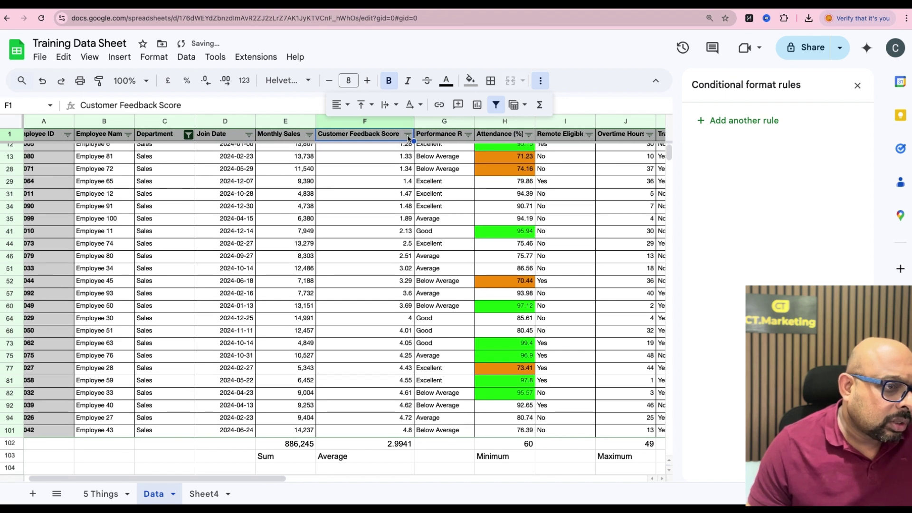
scroll(410, 138, "down", 1)
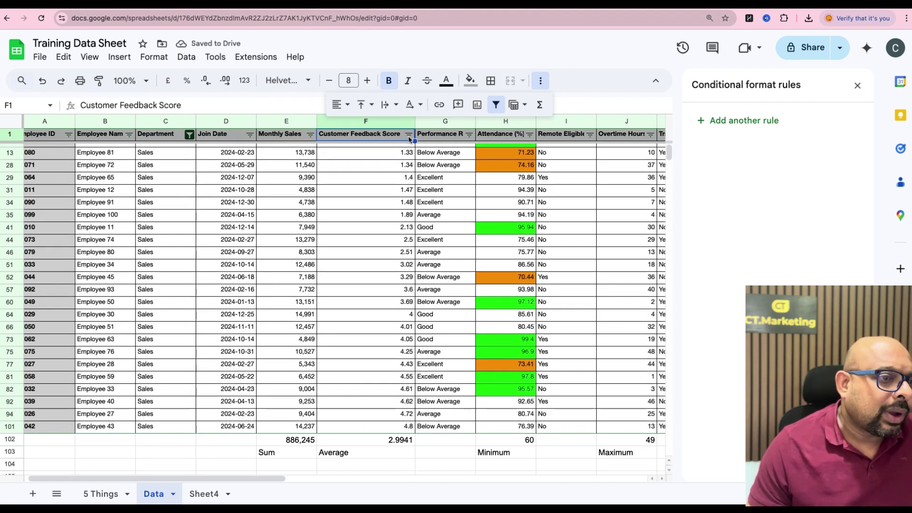
scroll(410, 139, "up", 1)
left_click(392, 153)
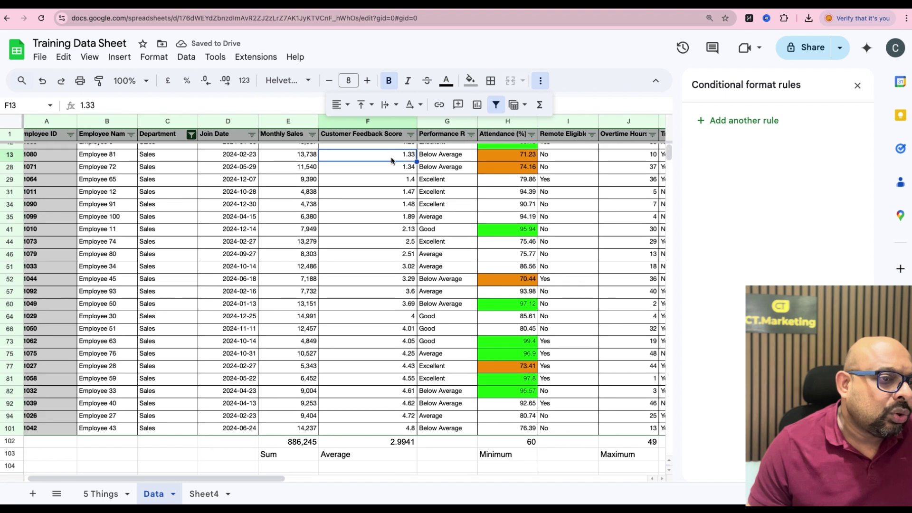
- Sort the filtered records by Customer Feedback Score in descending order (Z to A)
left_click(411, 138)
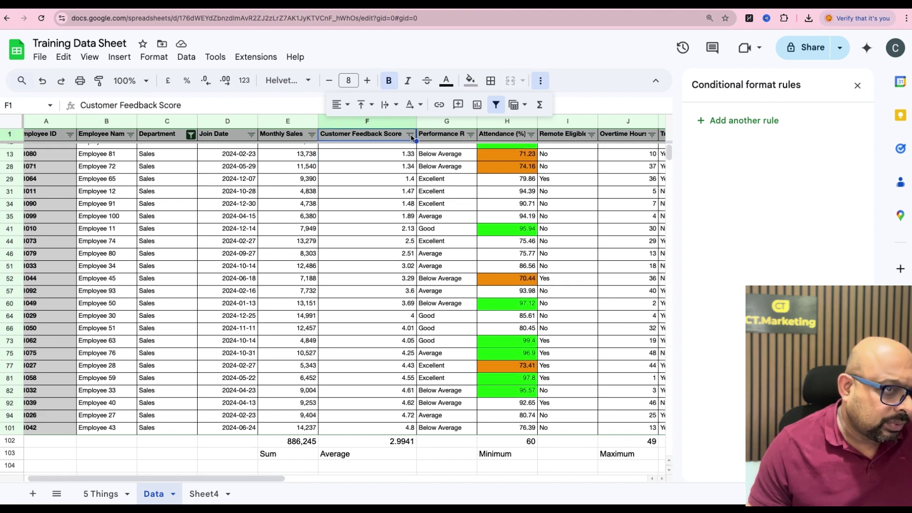
left_click(410, 136)
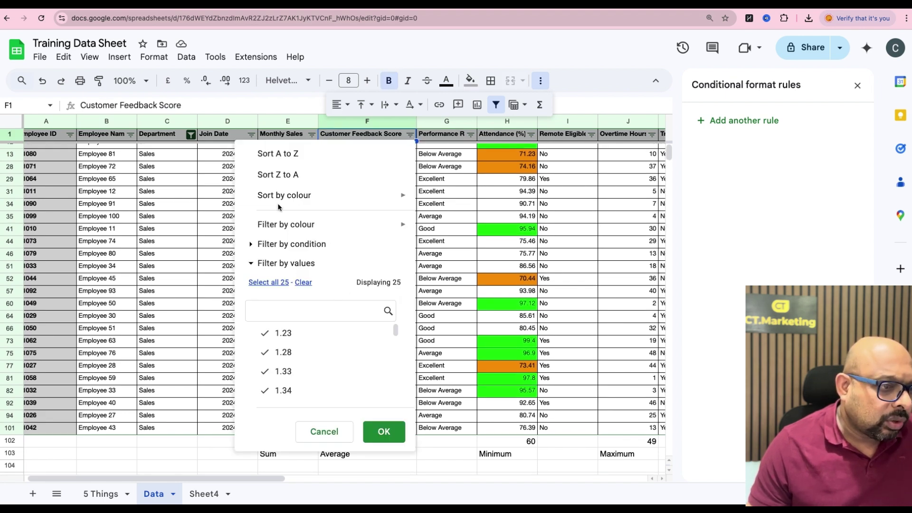
left_click(287, 179)
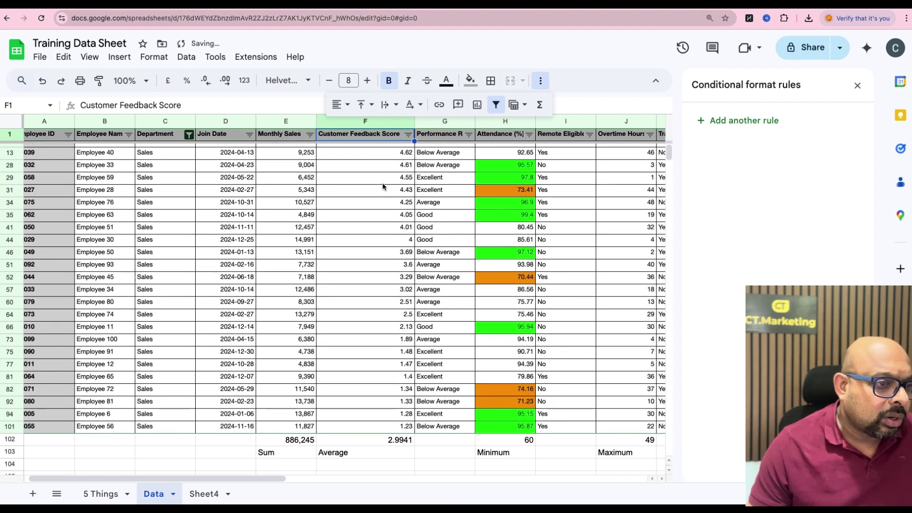
scroll(383, 187, "up", 1)
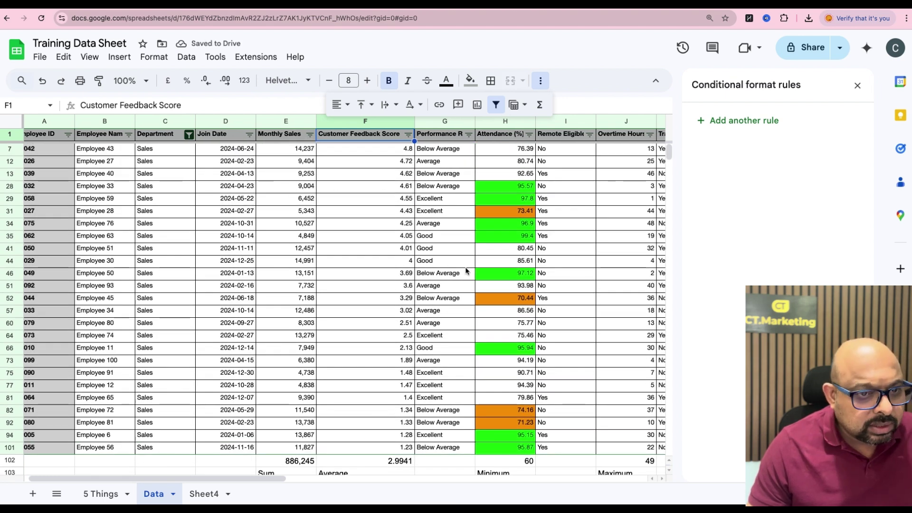
scroll(451, 268, "right", 5)
scroll(452, 272, "left", 3)
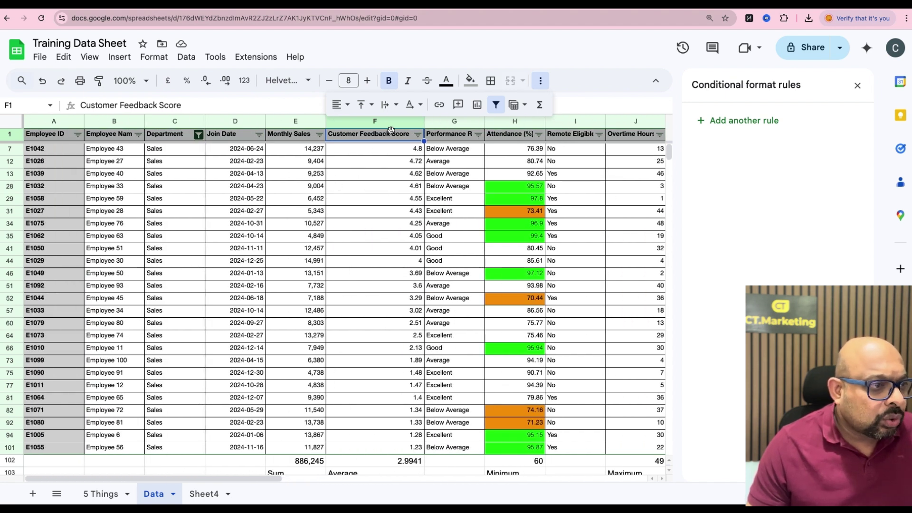
left_click(418, 135)
left_click(599, 176)
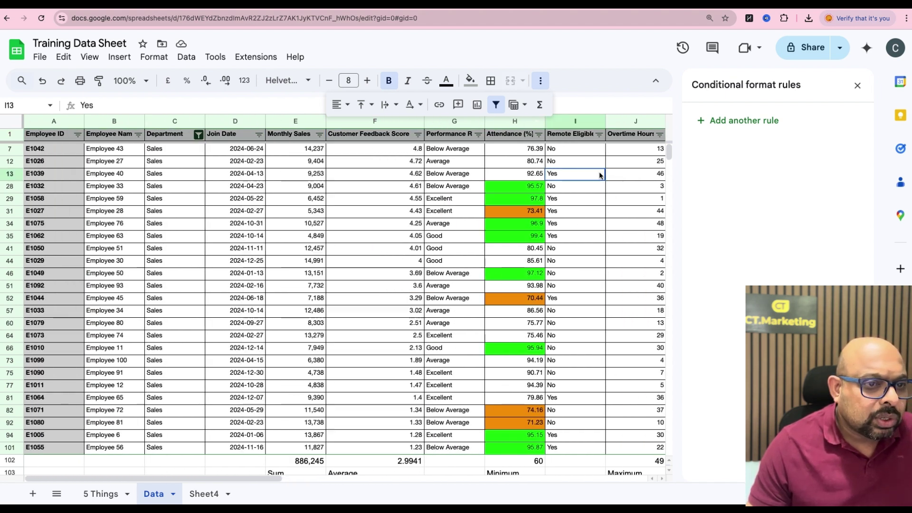
scroll(591, 177, "right", 2)
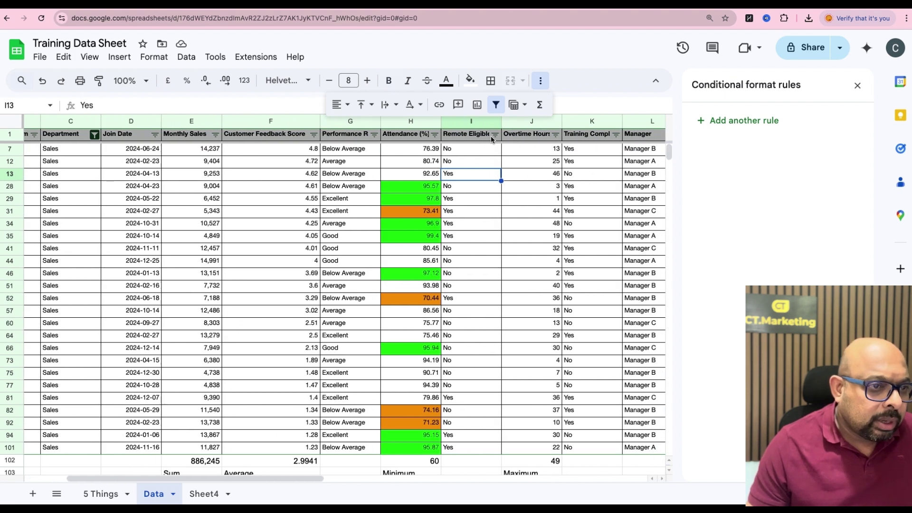
- Filter the Sales records by Manager to exclude Manager B, keeping only Manager A and Manager C
scroll(522, 142, "right", 2)
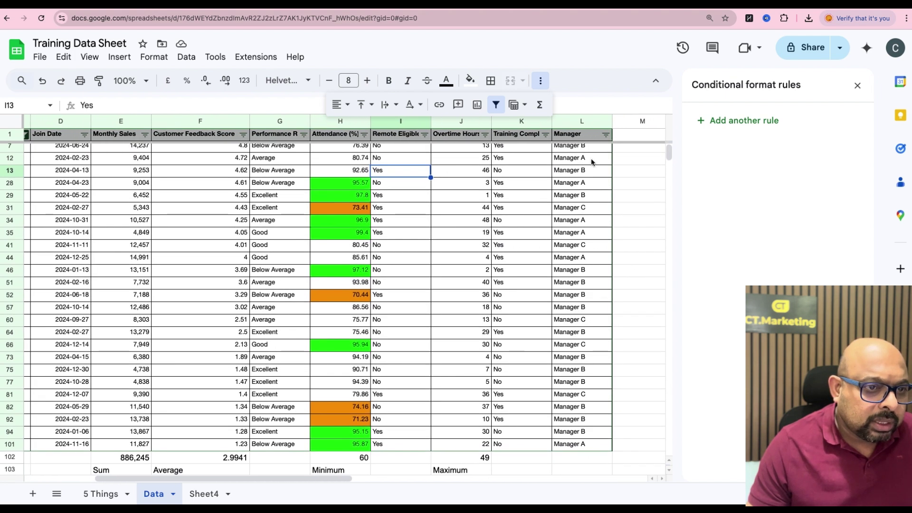
scroll(613, 152, "up", 1)
left_click(608, 136)
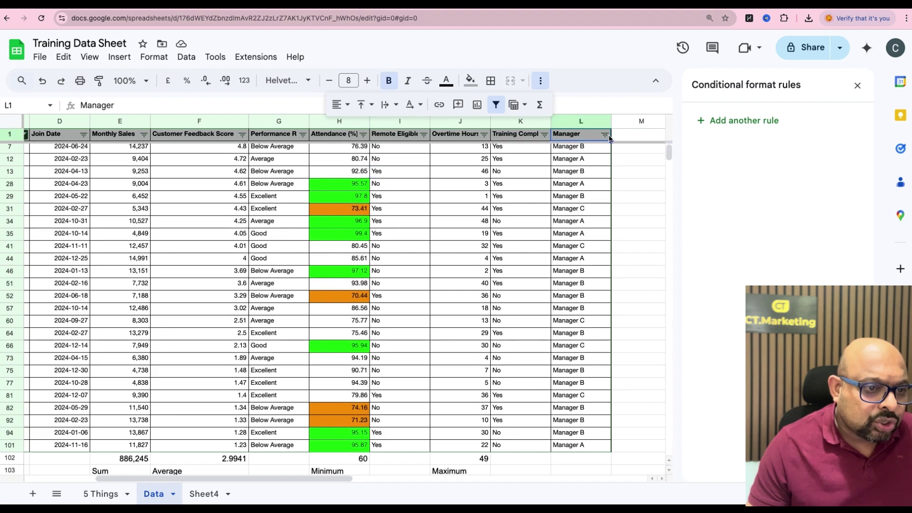
scroll(326, 208, "left", 4)
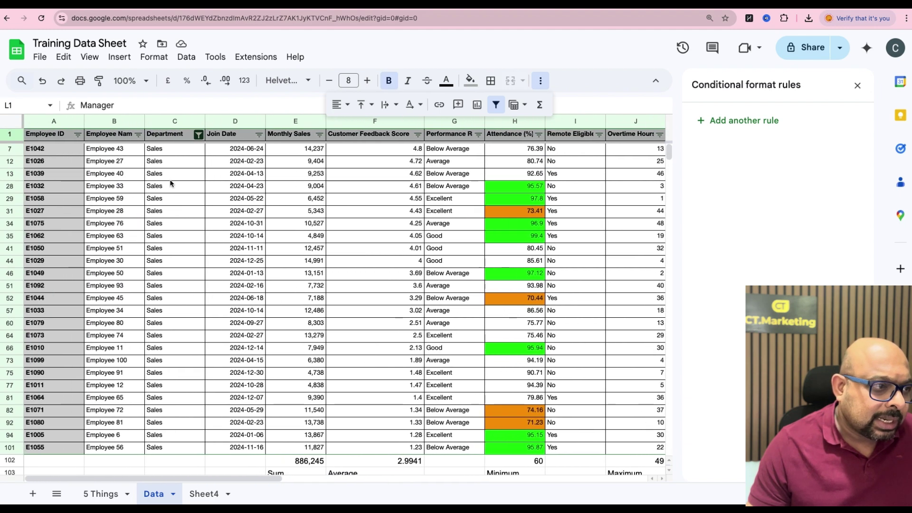
scroll(302, 189, "right", 4)
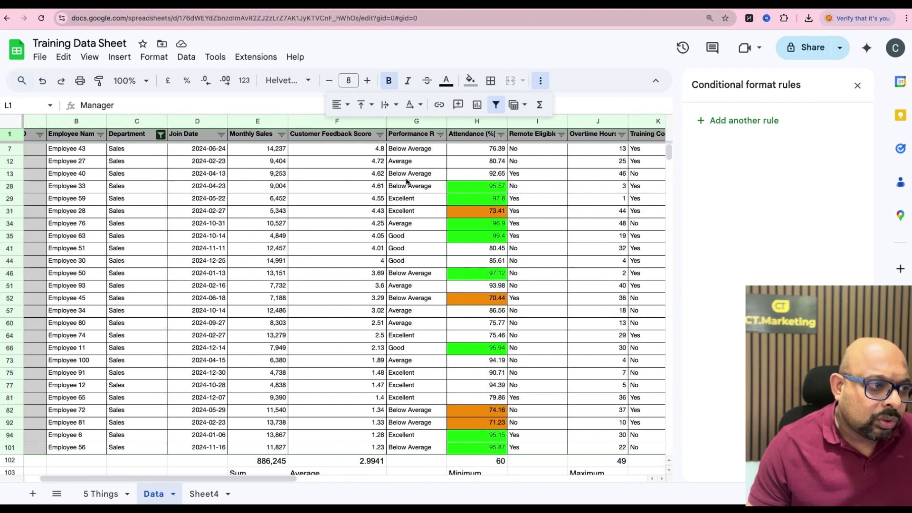
scroll(425, 180, "right", 1)
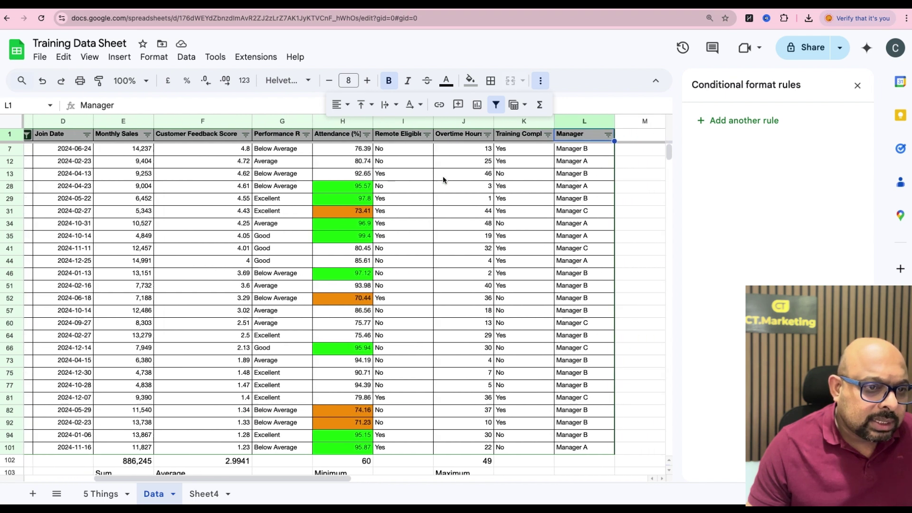
left_click(611, 137)
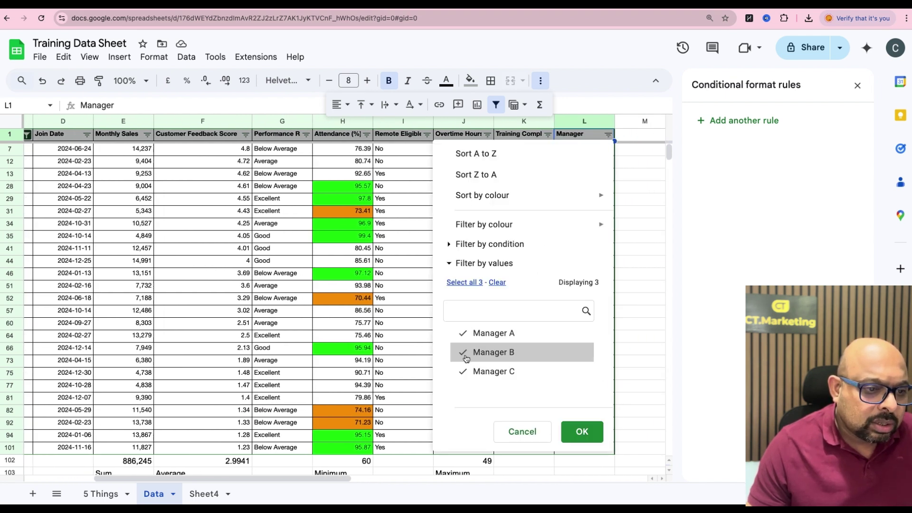
left_click(582, 433)
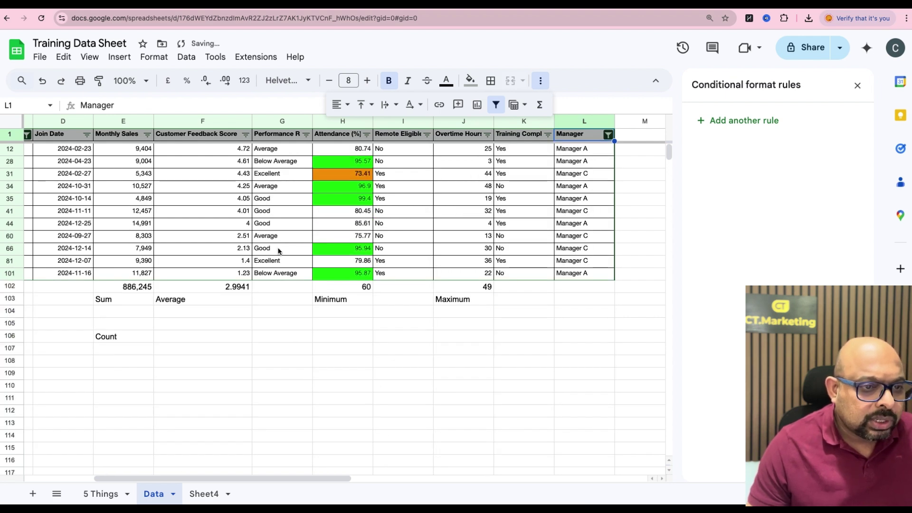
- Sort the filtered records by Monthly Sales in ascending order (A to Z)
scroll(278, 251, "left", 5)
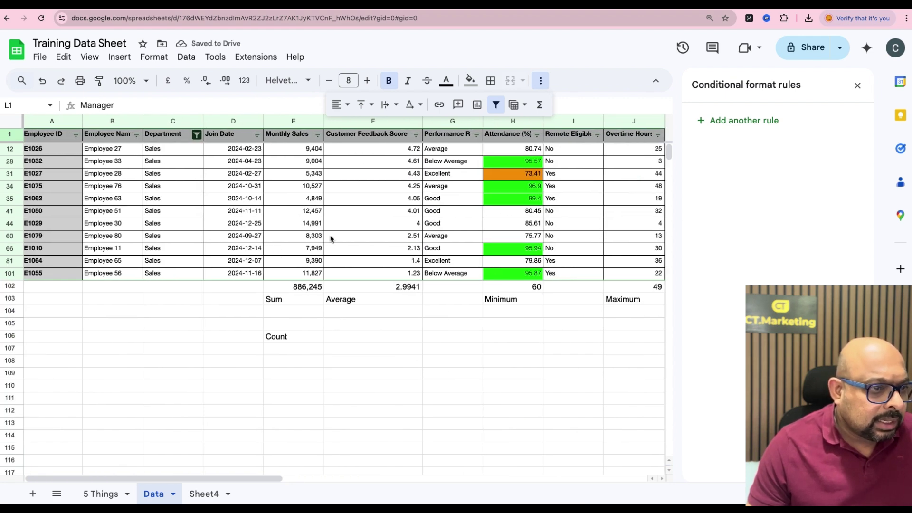
left_click(308, 136)
scroll(290, 136, "right", 1)
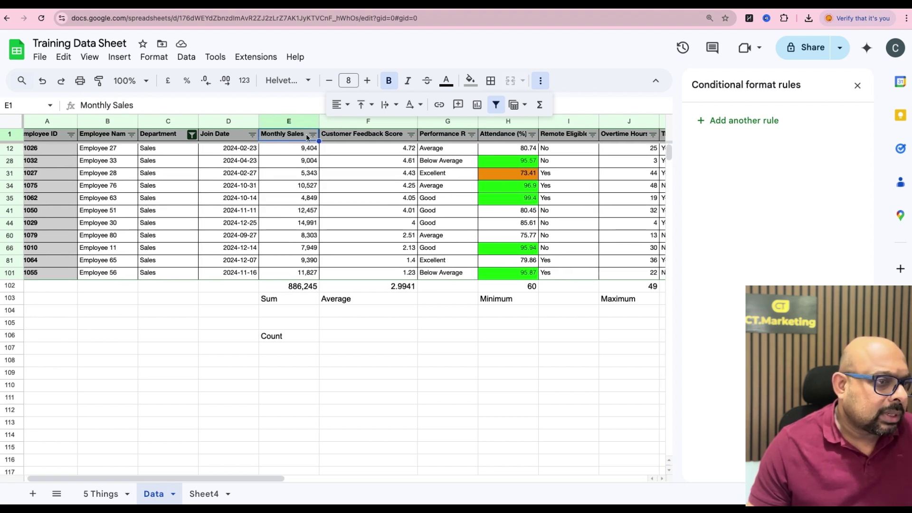
scroll(311, 137, "down", 1)
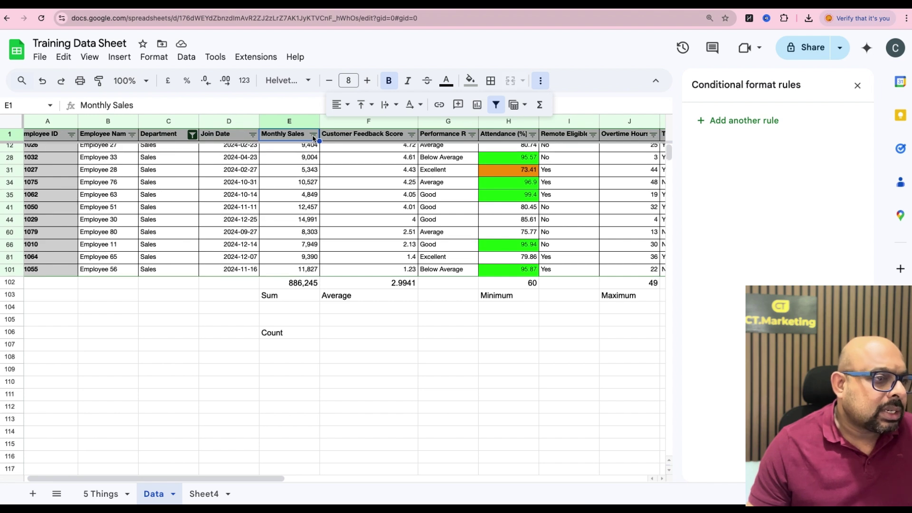
scroll(314, 138, "right", 1)
scroll(310, 139, "down", 1)
left_click(311, 135)
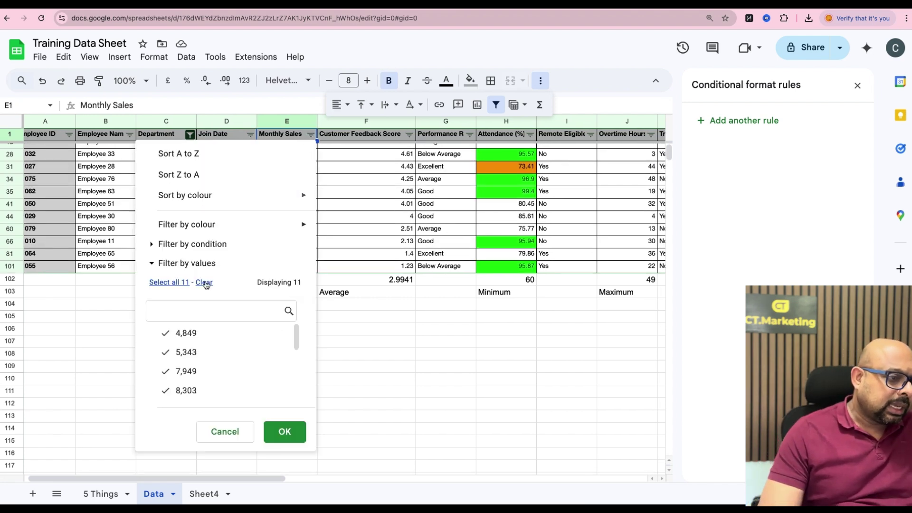
left_click(189, 155)
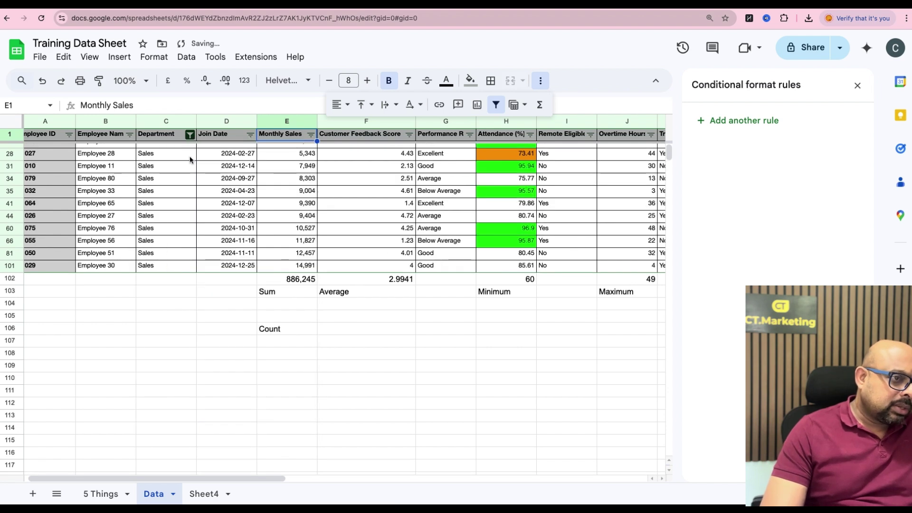
- Identify the employee with the highest Monthly Sales among the filtered records and check the rest of that record
left_click(296, 270)
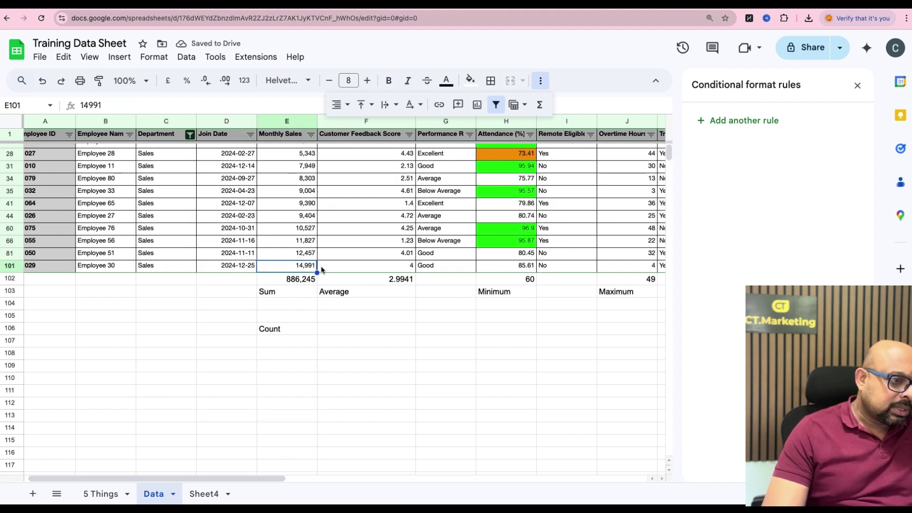
scroll(314, 270, "right", 2)
scroll(322, 269, "right", 2)
scroll(332, 270, "left", 5)
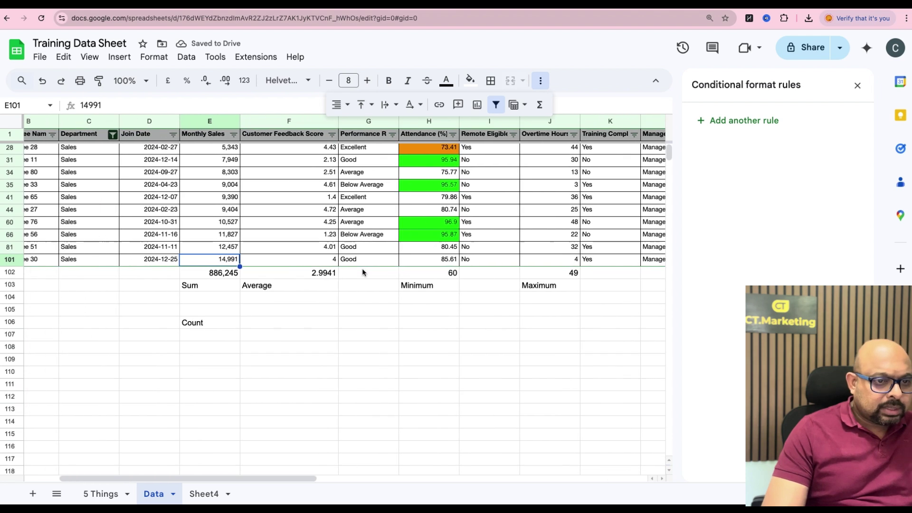
left_click(137, 259)
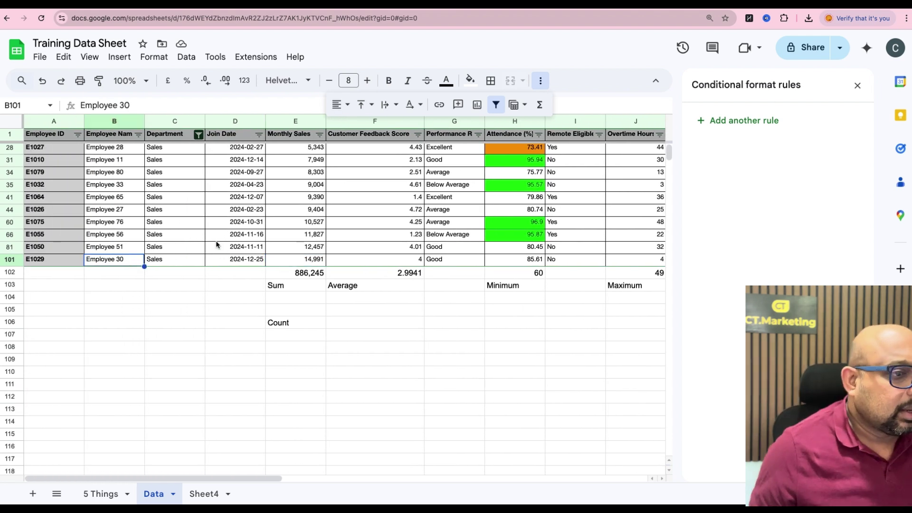
- Filter the records by Performance Rating to show only Excellent and Good, excluding Average and Below Average
left_click(479, 135)
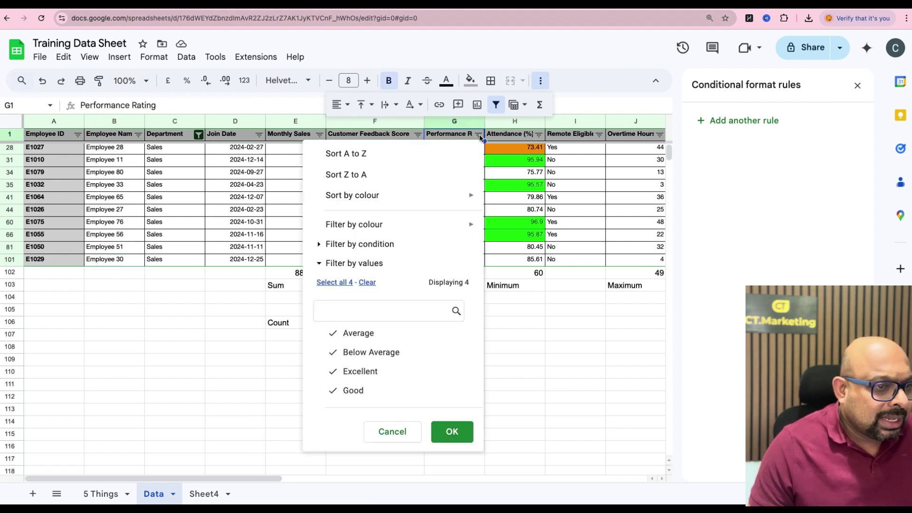
left_click(333, 335)
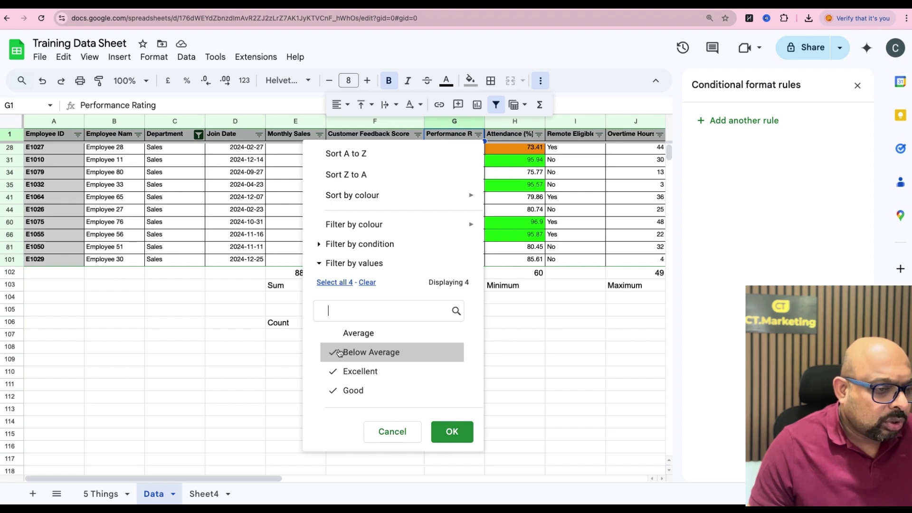
left_click(336, 352)
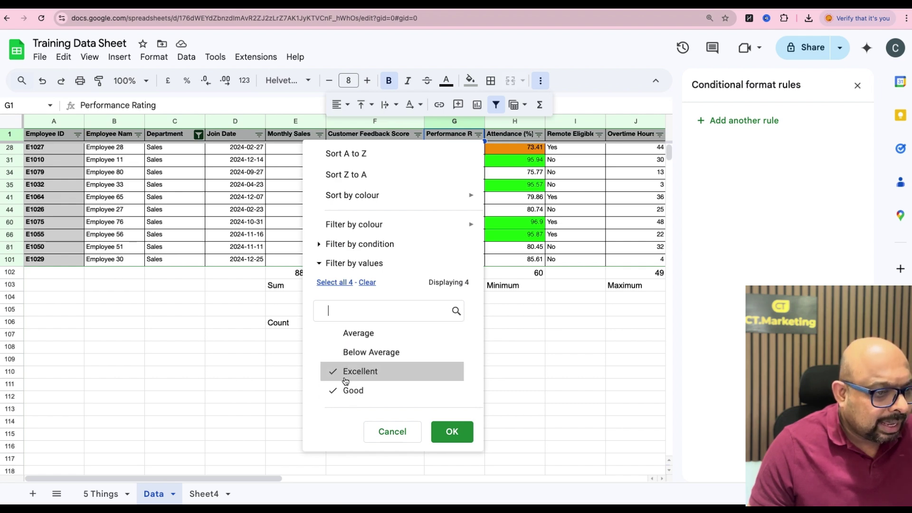
left_click(447, 430)
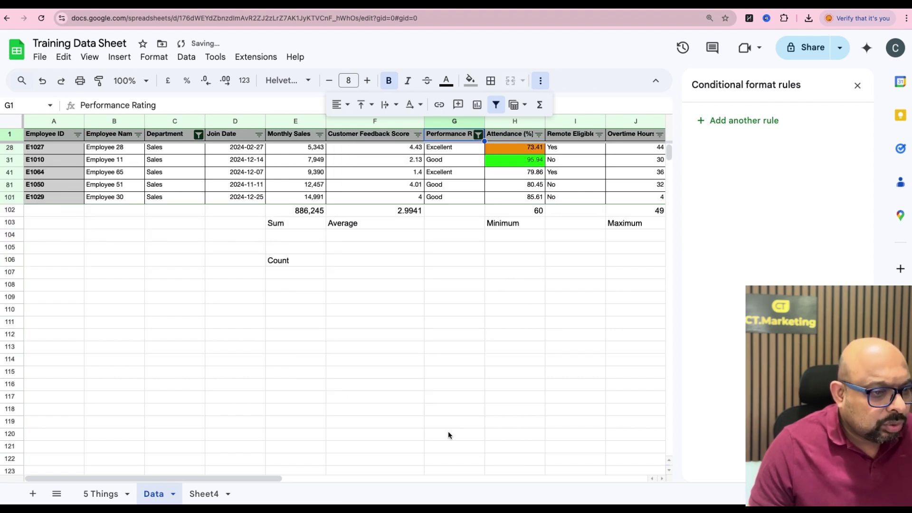
scroll(257, 222, "up", 1)
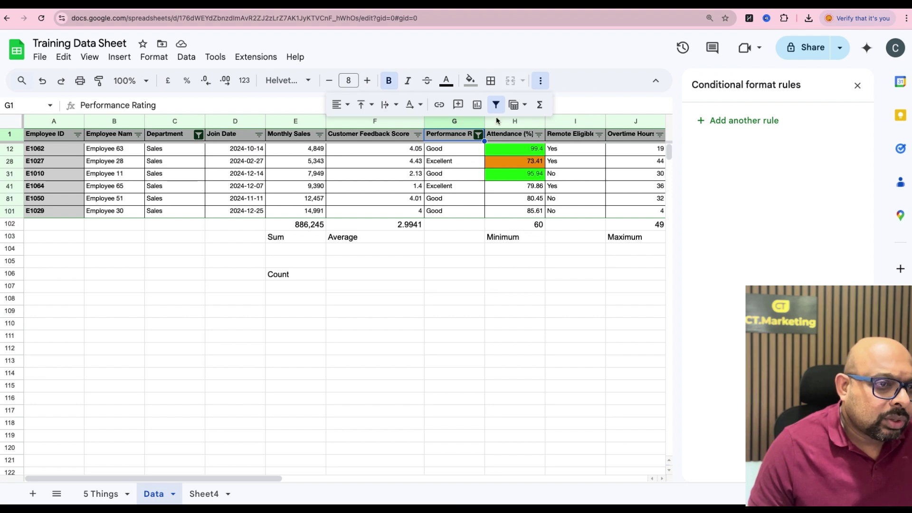
- Reset the Performance Rating and Department filters so that all of their values are included
left_click(478, 135)
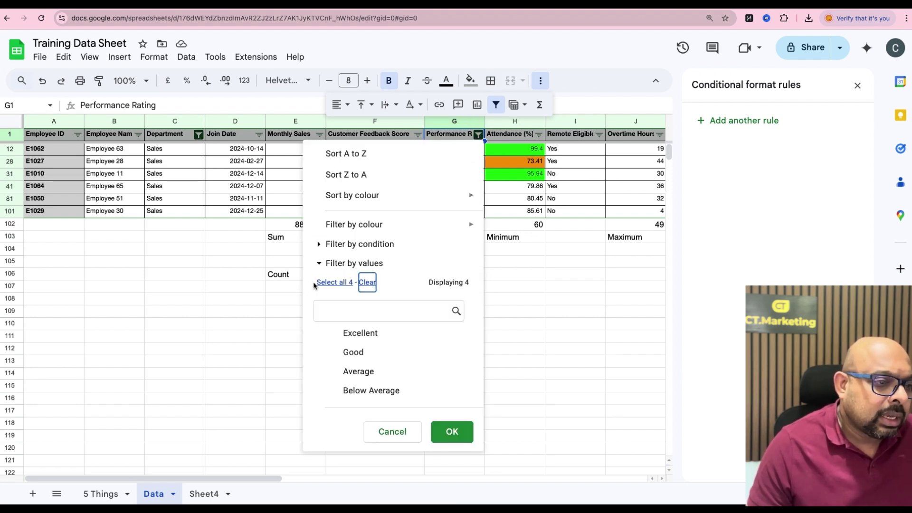
left_click(334, 283)
left_click(452, 432)
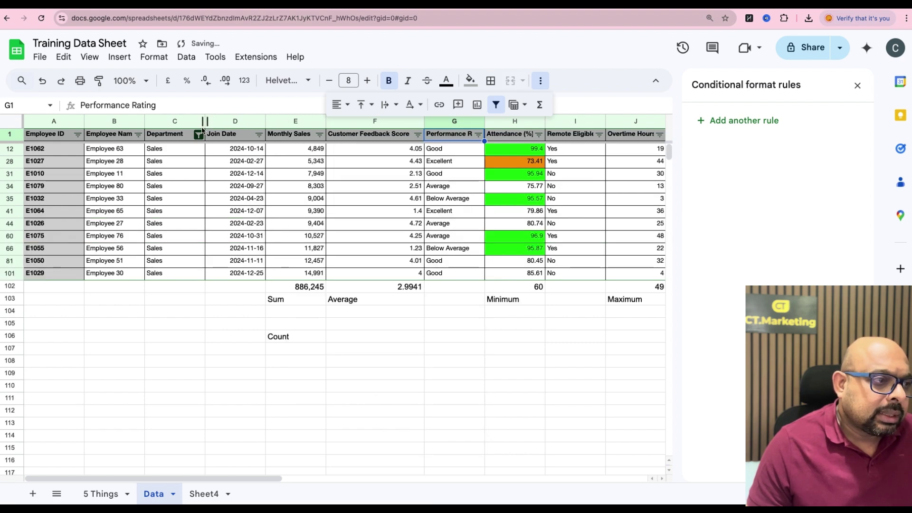
left_click(198, 135)
left_click(59, 283)
left_click(172, 432)
- Reset the Manager filter so that the records of all managers are included
scroll(493, 204, "right", 3)
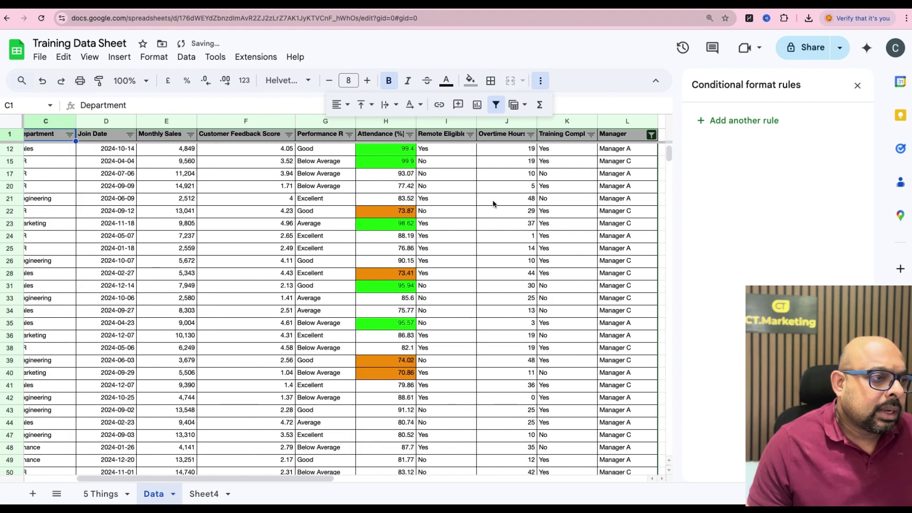
scroll(494, 204, "right", 2)
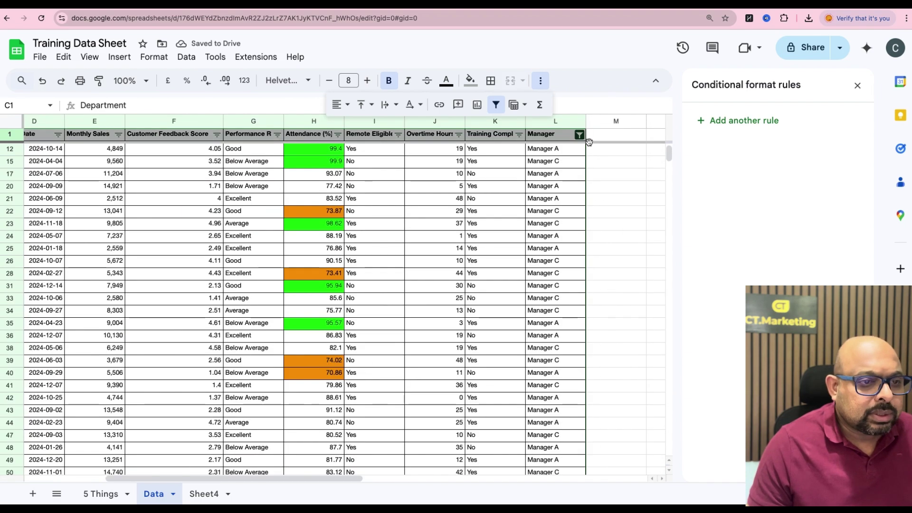
left_click(580, 135)
left_click(447, 283)
left_click(551, 432)
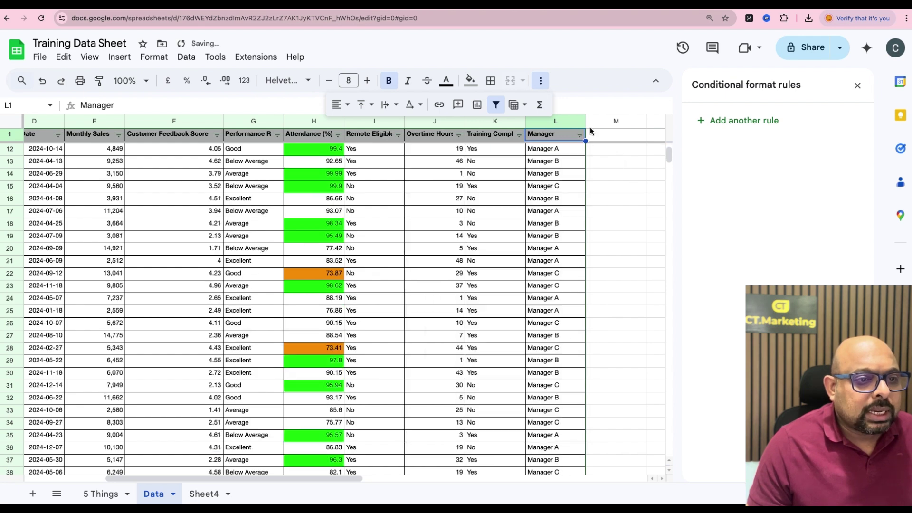
- Go to the 5 Things sheet and select its fourth topic heading, Data Validation / Dropdown Lists
scroll(494, 162, "left", 5)
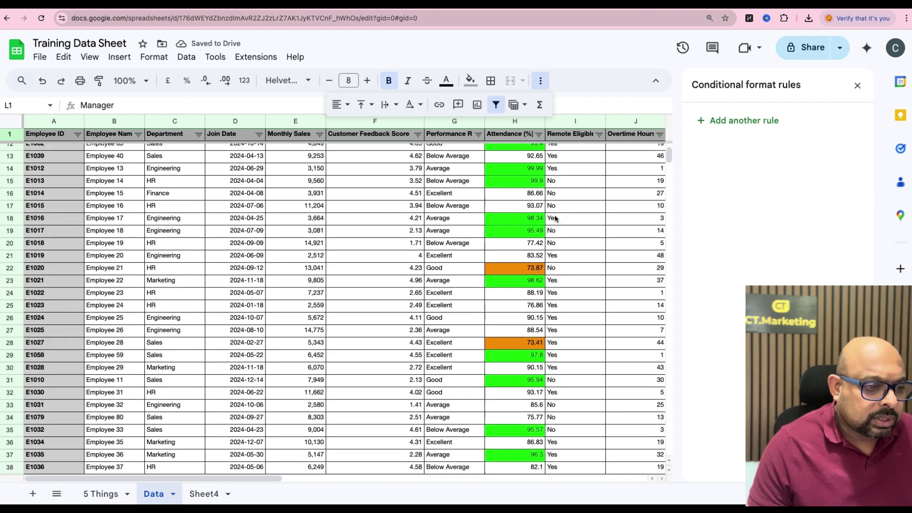
scroll(557, 218, "down", 1)
left_click(107, 496)
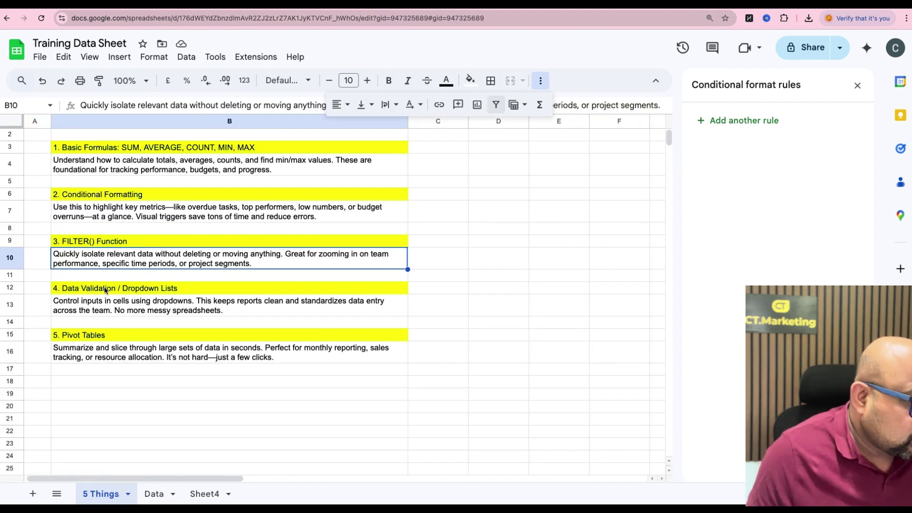
left_click(103, 289)
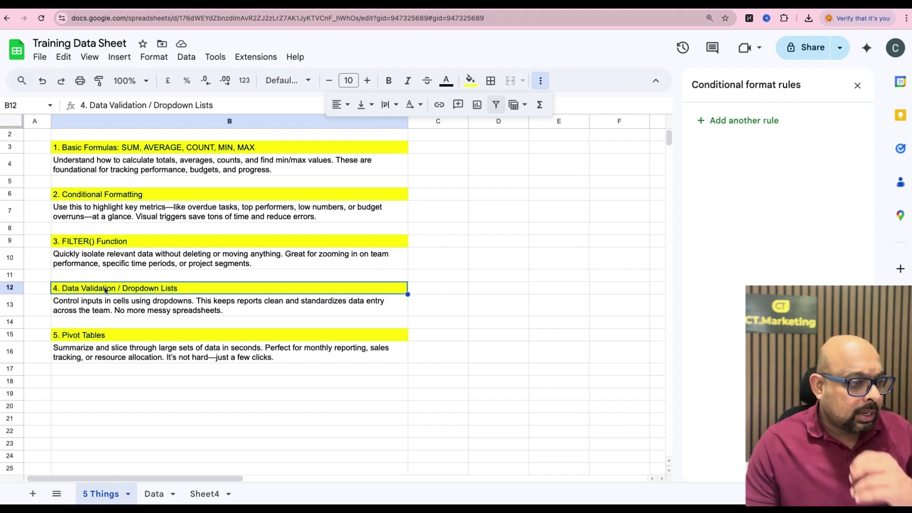
- Go to the Data sheet and look over the employee records across all columns up to Manager
left_click(218, 494)
left_click(144, 496)
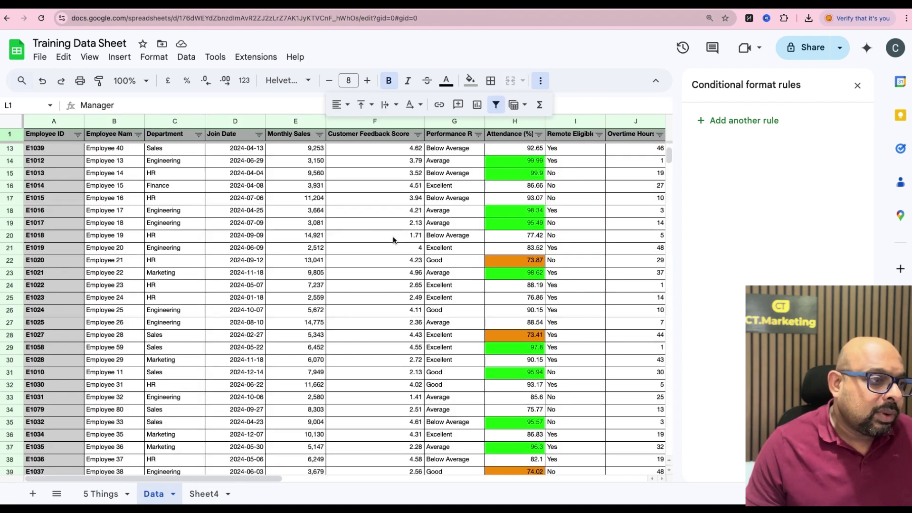
scroll(404, 240, "right", 8)
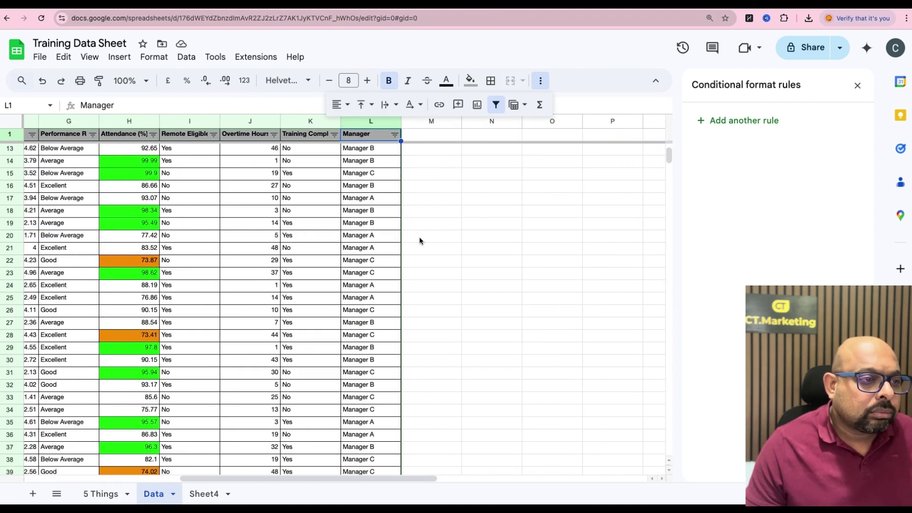
scroll(420, 241, "left", 1)
scroll(406, 174, "left", 6)
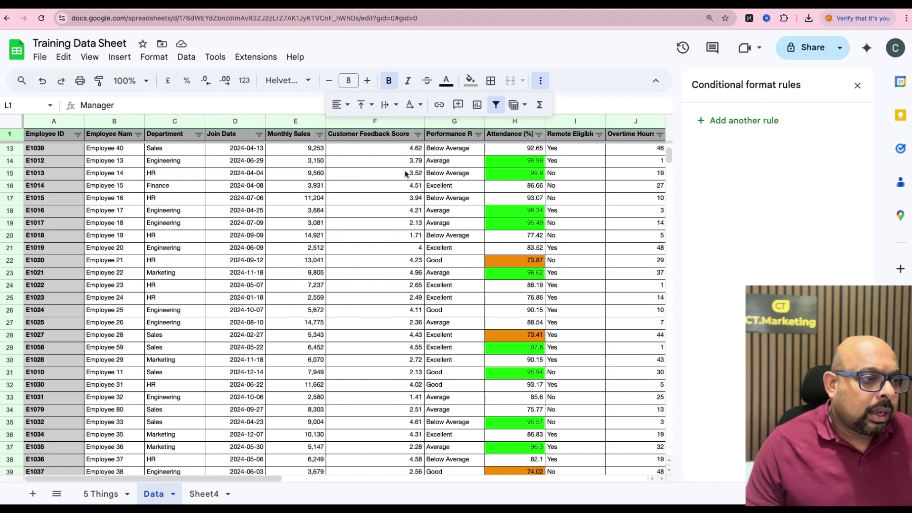
scroll(405, 174, "right", 4)
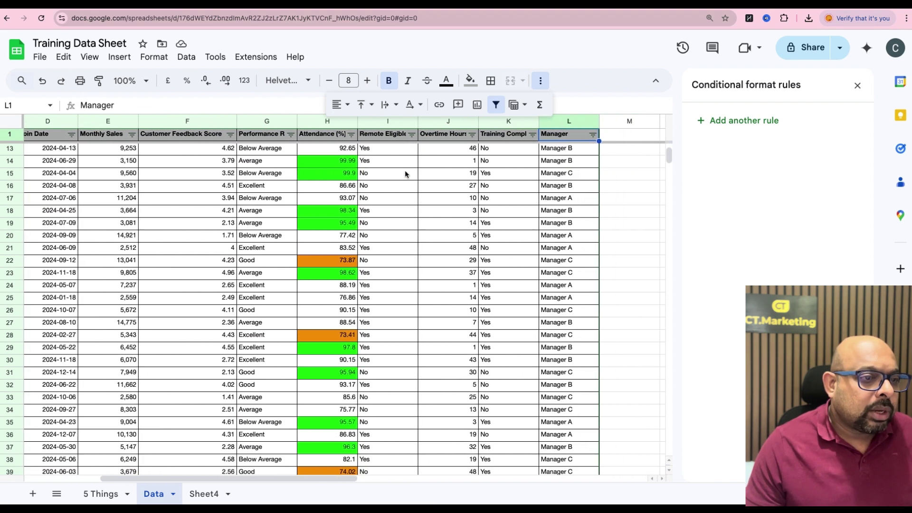
left_click(384, 149)
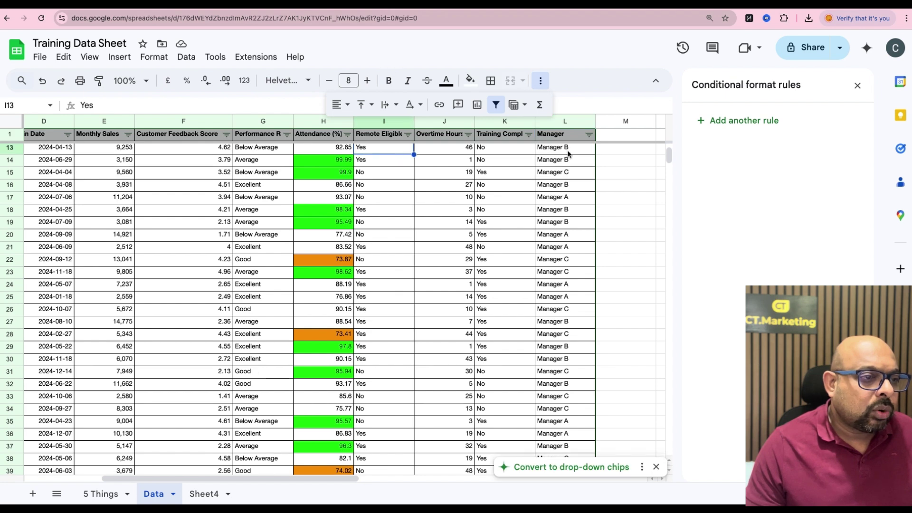
scroll(569, 153, "up", 4)
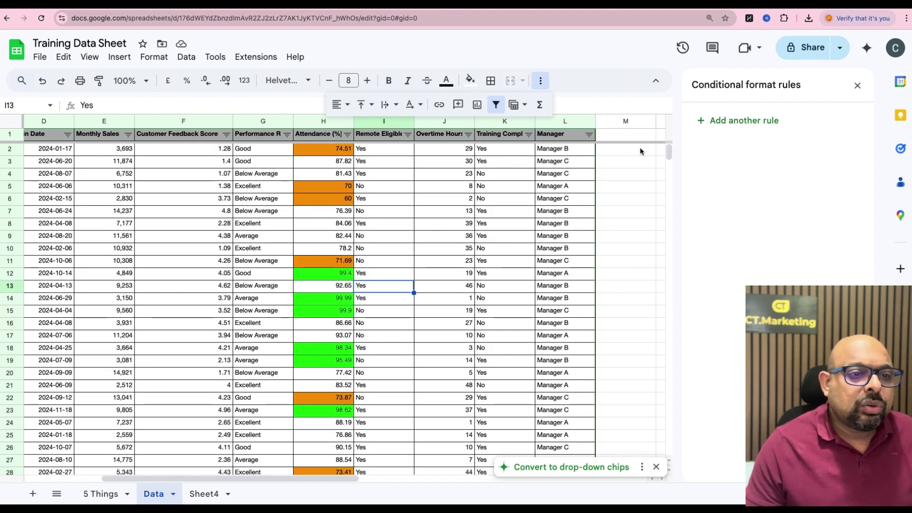
- Enter the header Marital Status in cell M1, directly after the Manager column
left_click(637, 150)
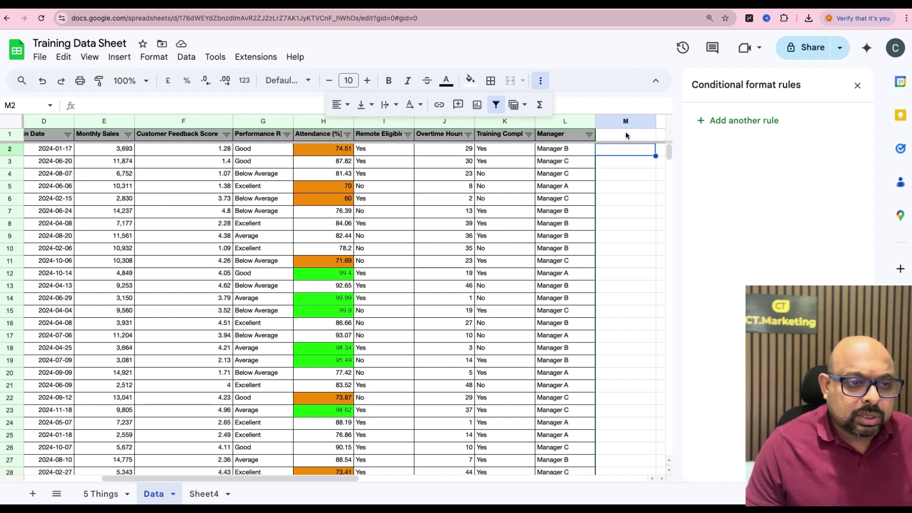
left_click(625, 139)
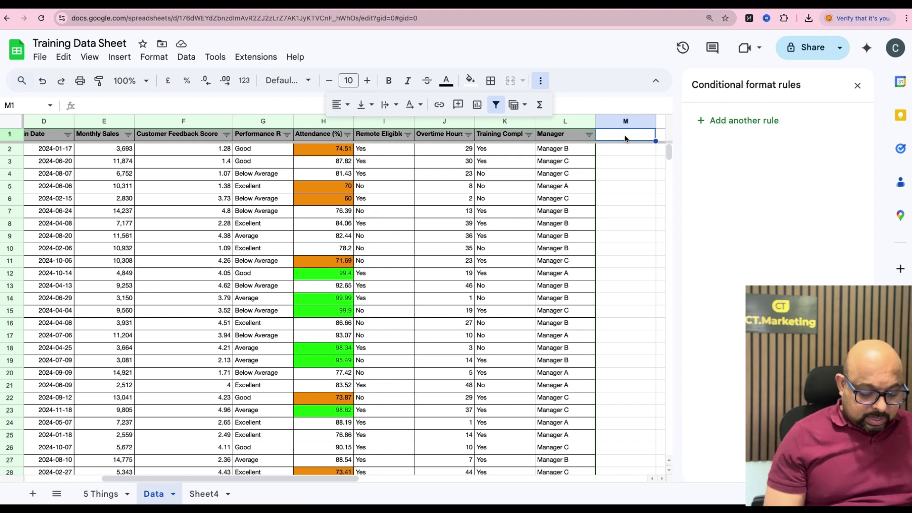
type("Mari")
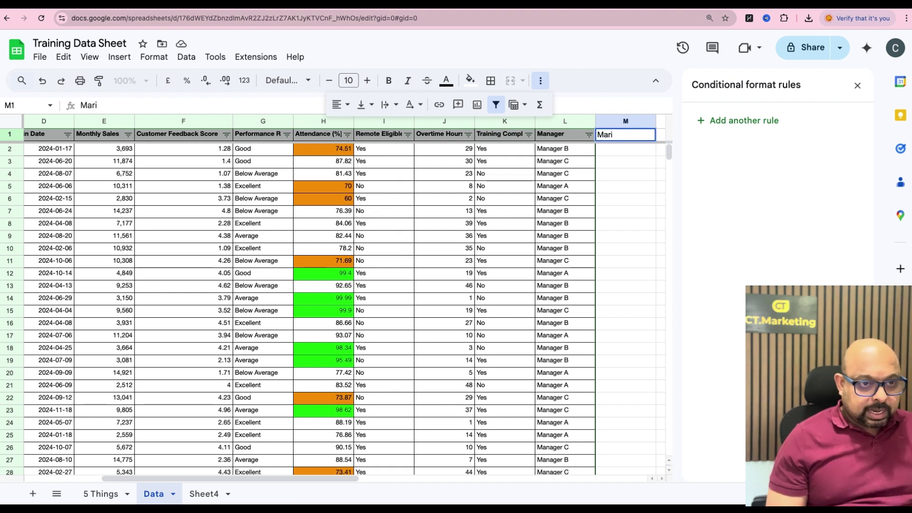
type("tal Sta")
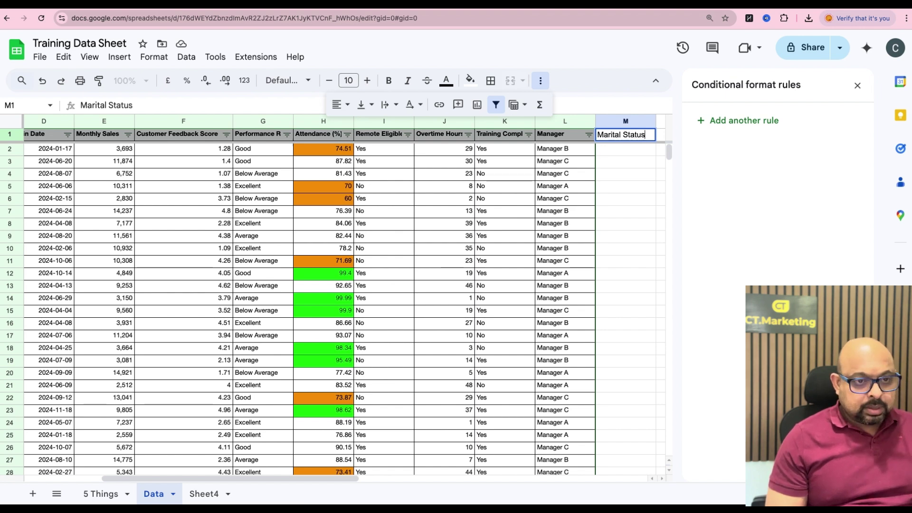
type("tus")
key("Return")
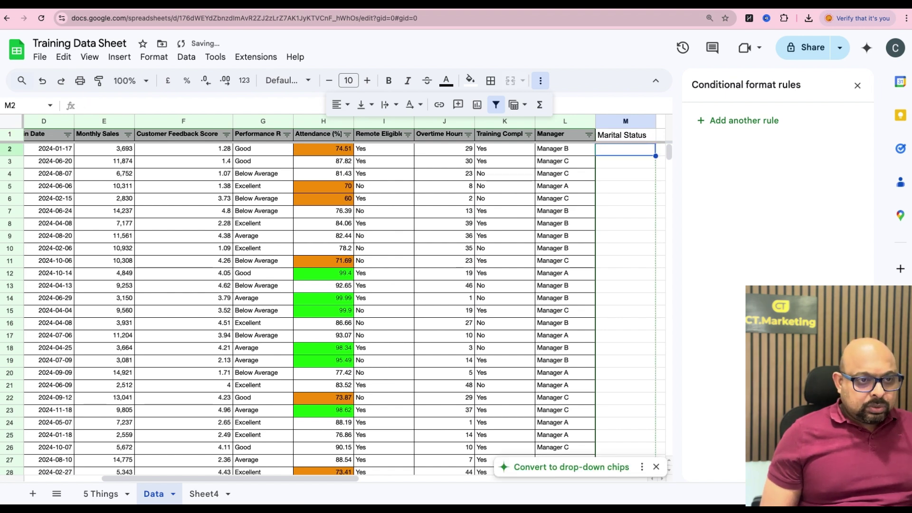
- Insert drop-downs in all cells below the Marital Status header, covering the range M2:M1000
key("ctrl+shift+Down")
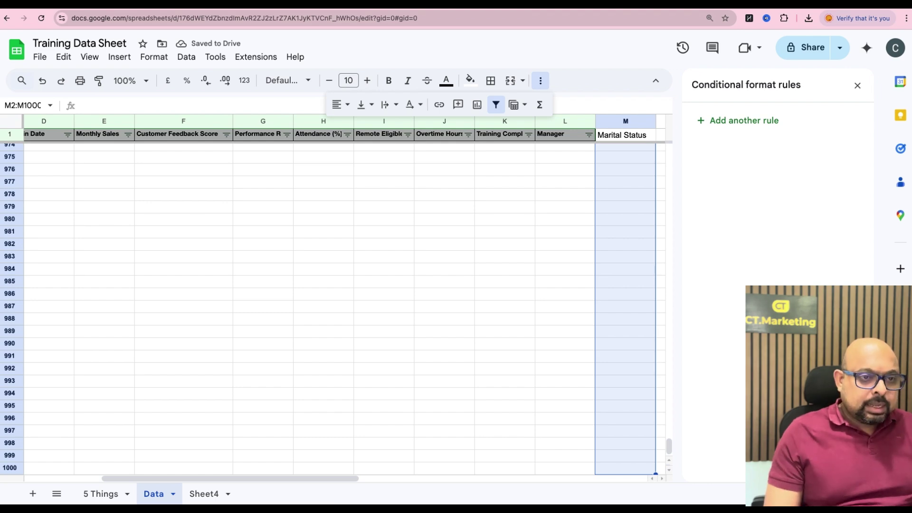
scroll(618, 157, "up", 20)
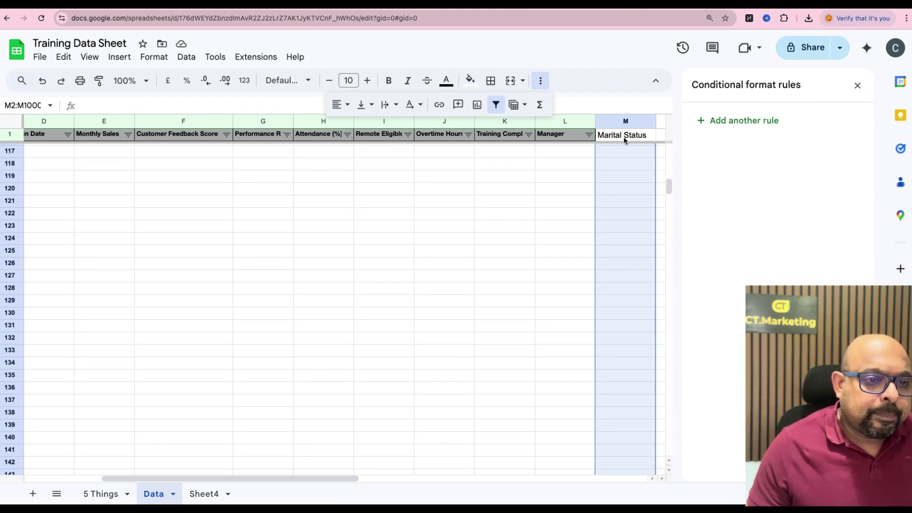
left_click(119, 59)
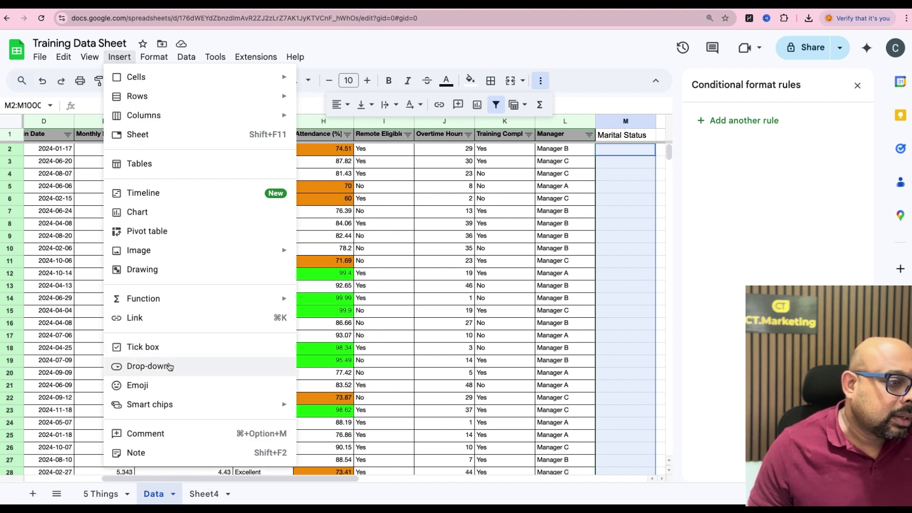
left_click(147, 367)
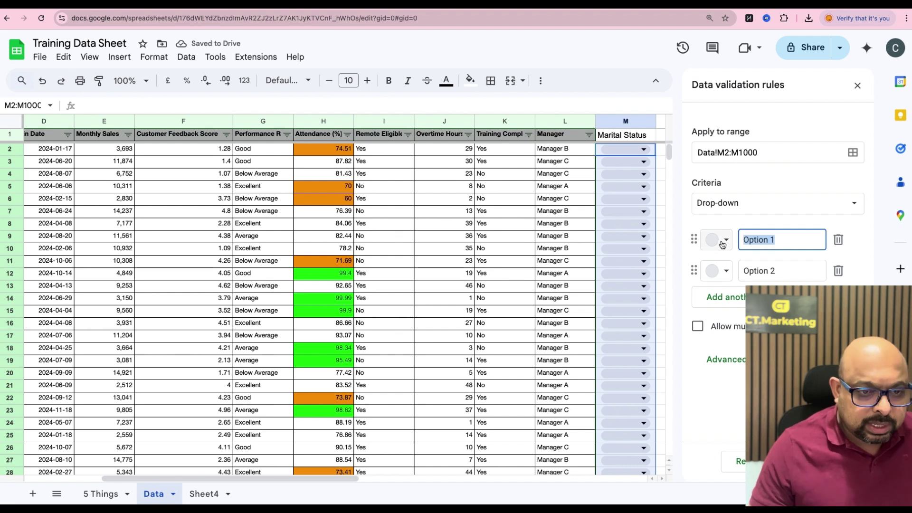
- Name the two drop-down options Married and Unmarried
type("Married")
key("Tab")
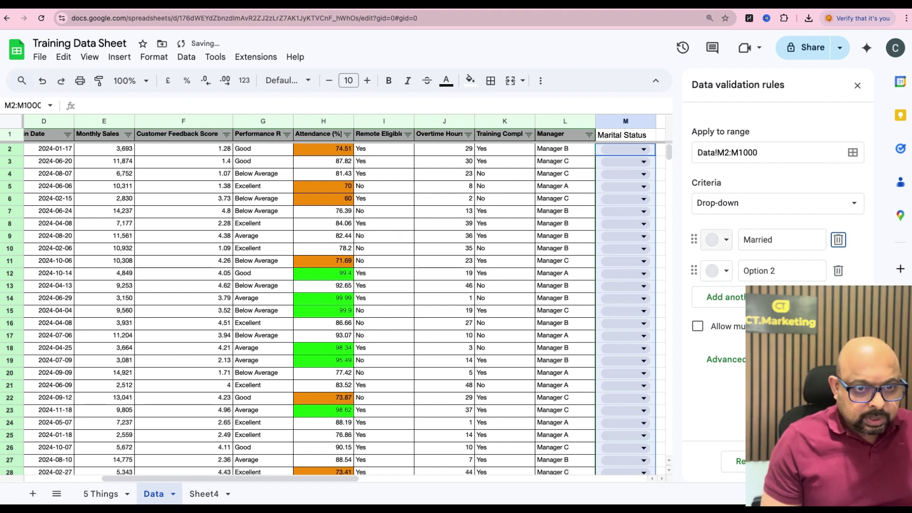
key("Tab")
key("Tab")
key("Tab")
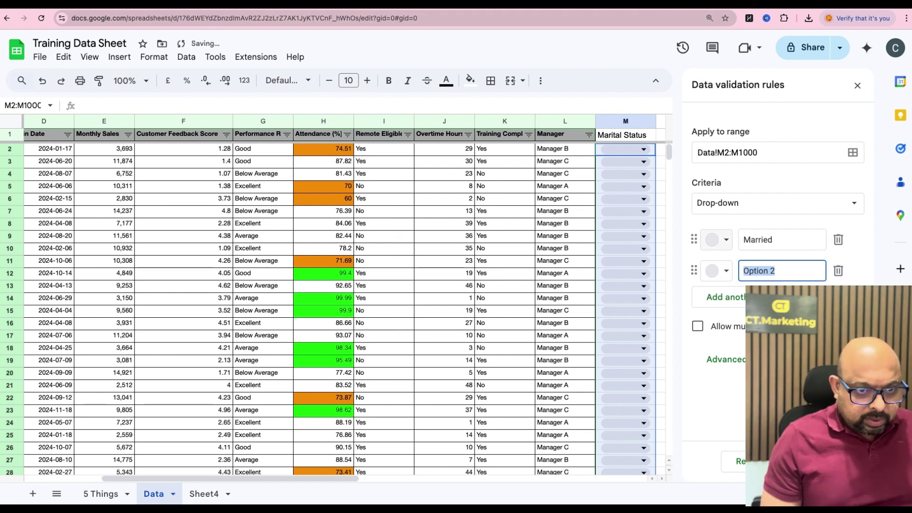
type("Unmarried")
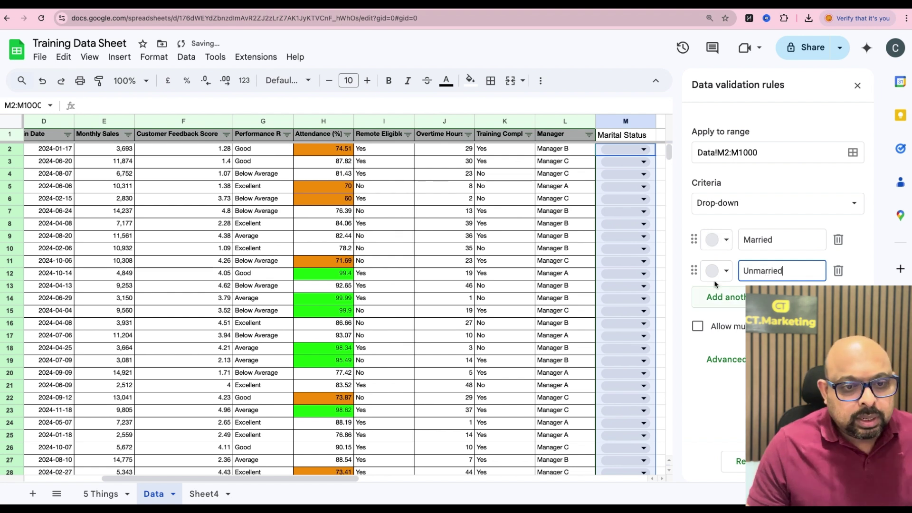
- Colour the Unmarried option light orange and the Married option light green, and save the validation rule
left_click(719, 271)
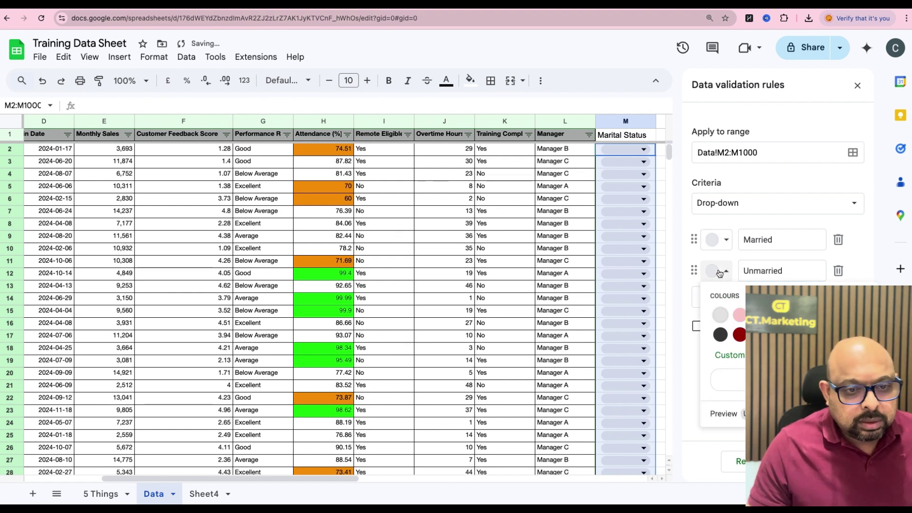
left_click(759, 315)
left_click(719, 241)
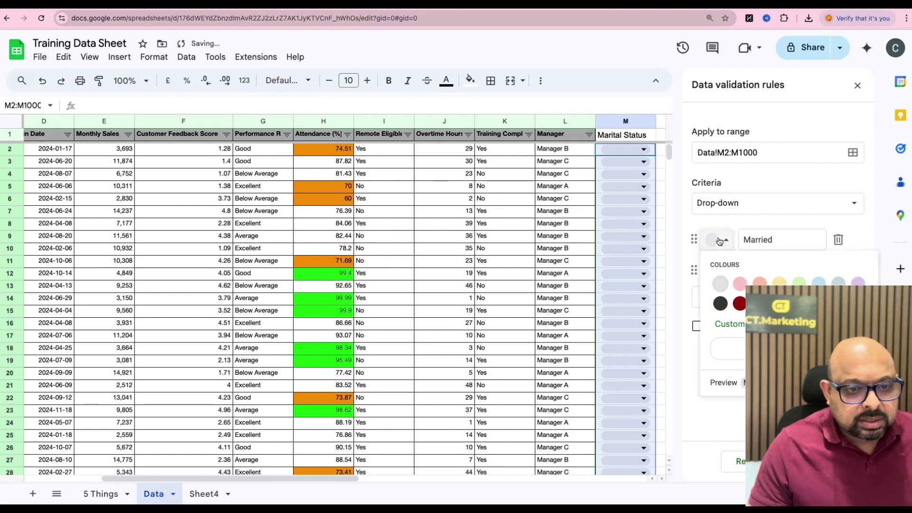
left_click(800, 284)
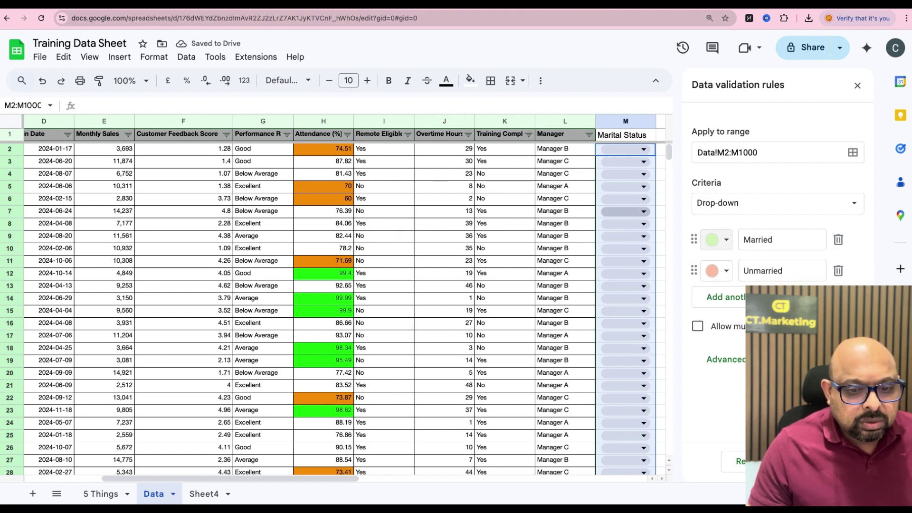
left_click(836, 462)
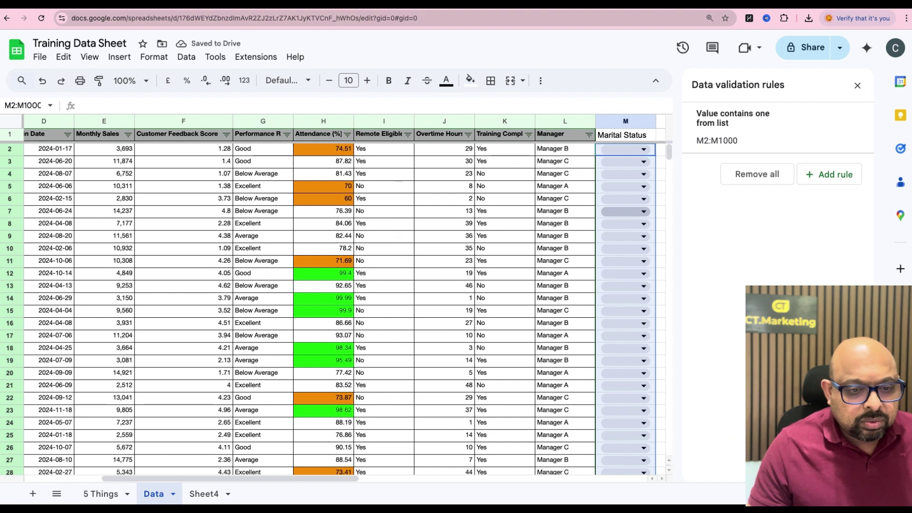
- Choose Unmarried in cell M3 and Married in cell M4 from the new drop-downs
left_click(647, 161)
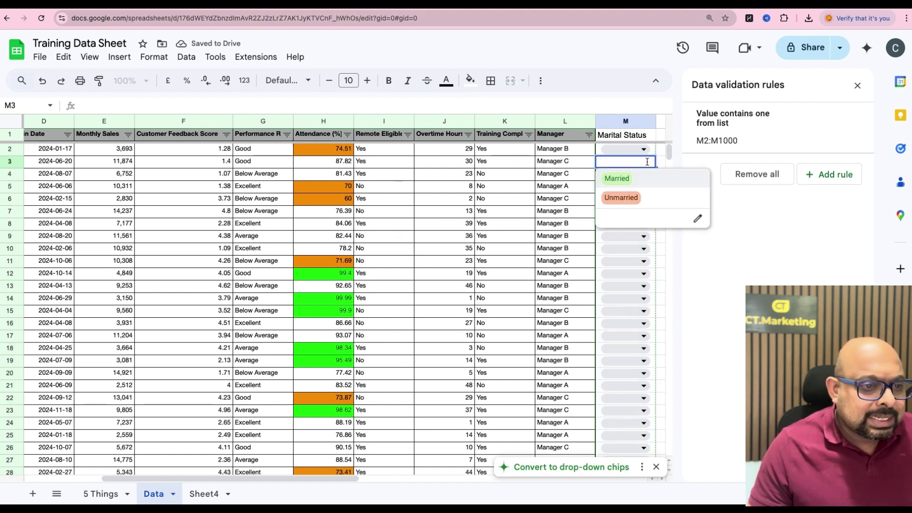
left_click(626, 199)
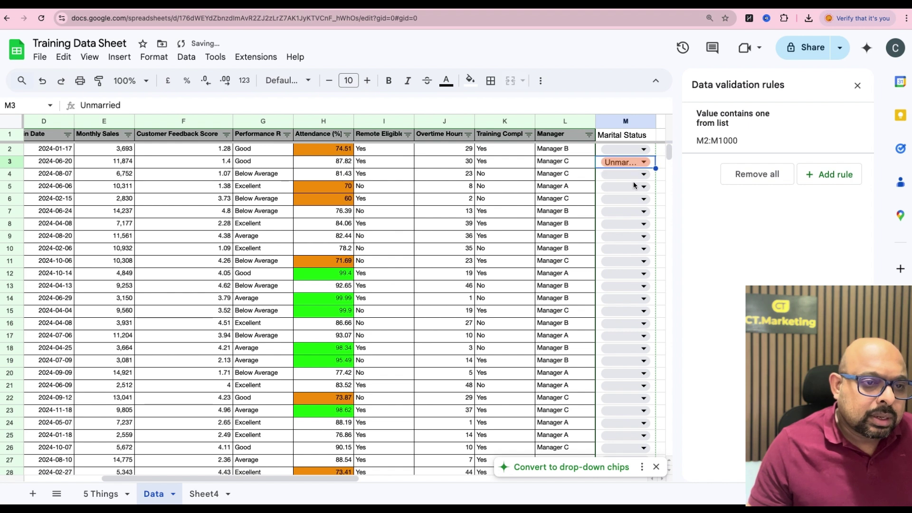
left_click(634, 186)
left_click(641, 175)
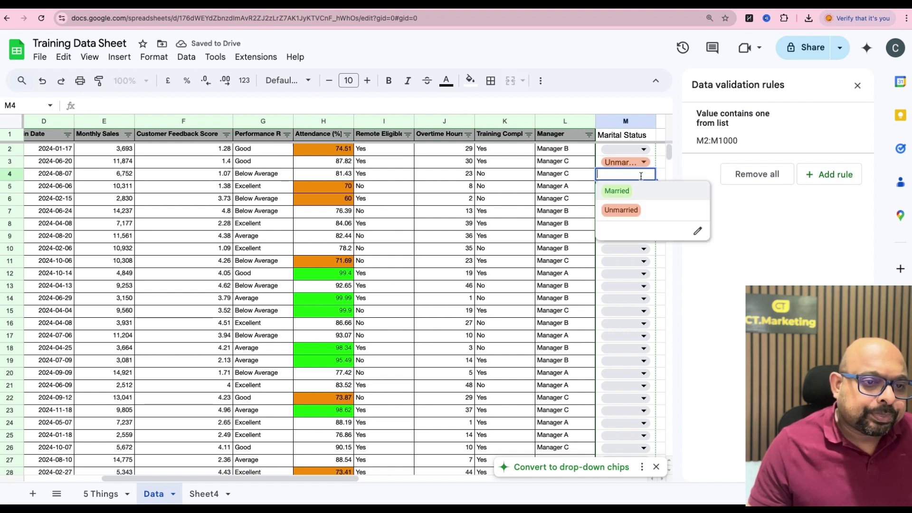
left_click(634, 190)
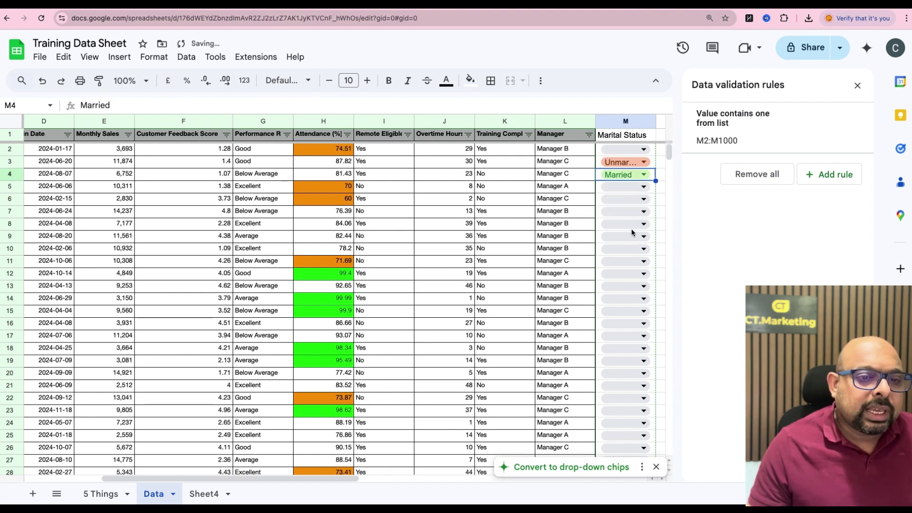
- Widen the Marital Status column slightly to fit its option labels, and close the data validation rules
scroll(632, 233, "down", 1)
left_click_drag(656, 121, 659, 121)
scroll(598, 240, "up", 1)
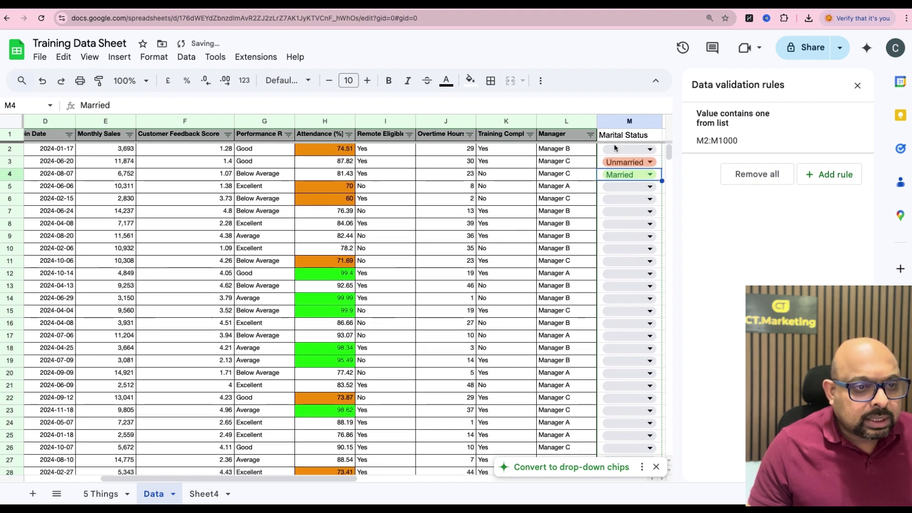
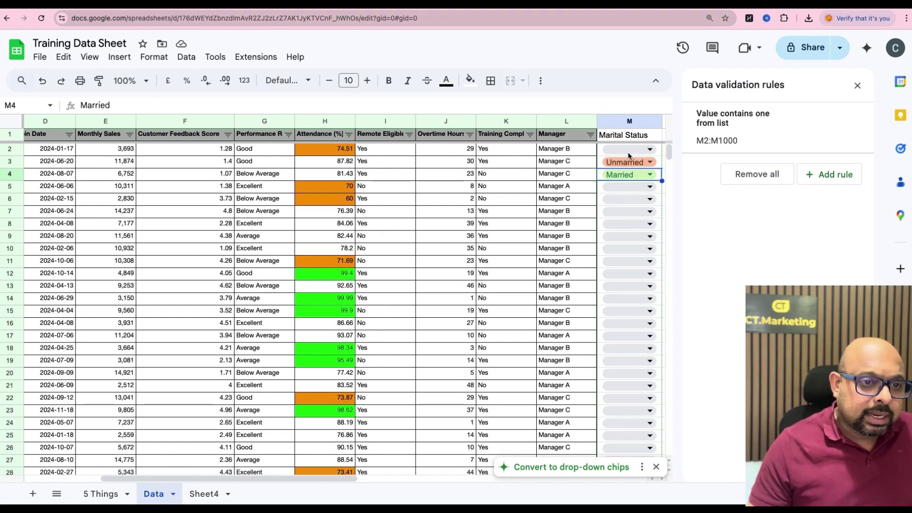
scroll(401, 178, "left", 3)
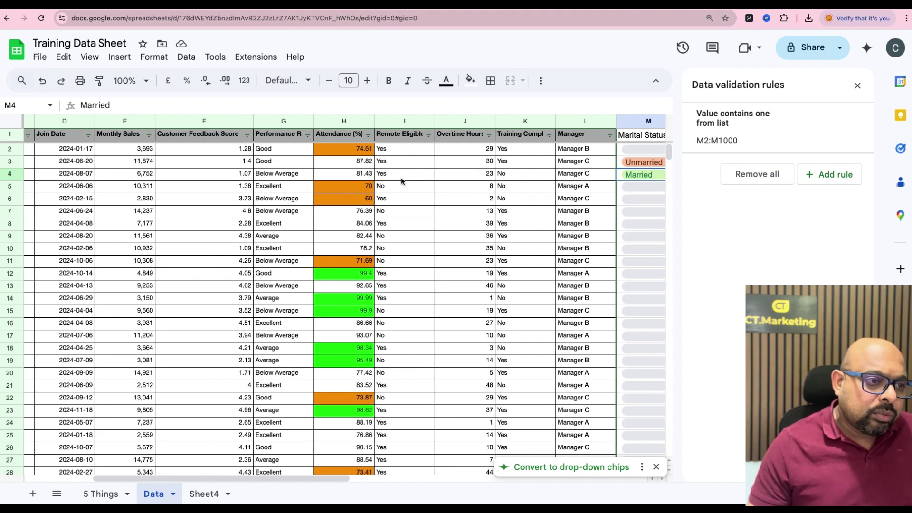
scroll(401, 181, "right", 1)
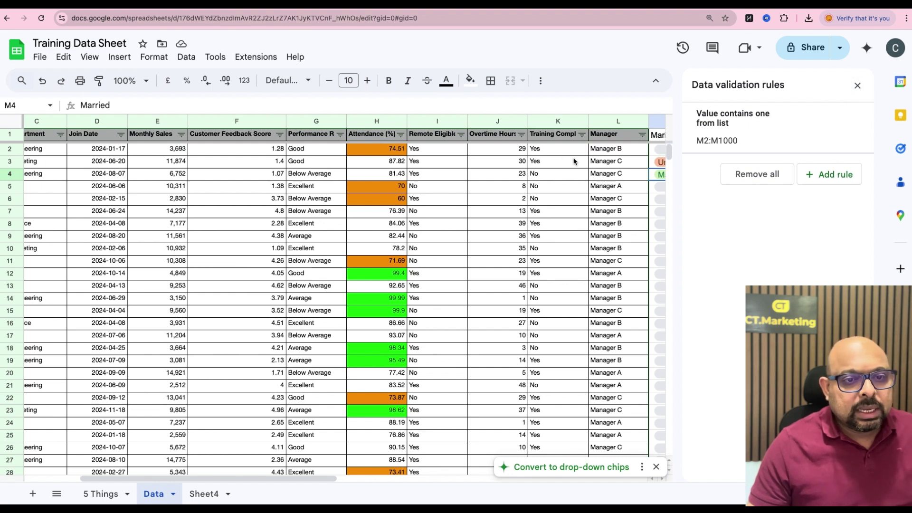
left_click(858, 86)
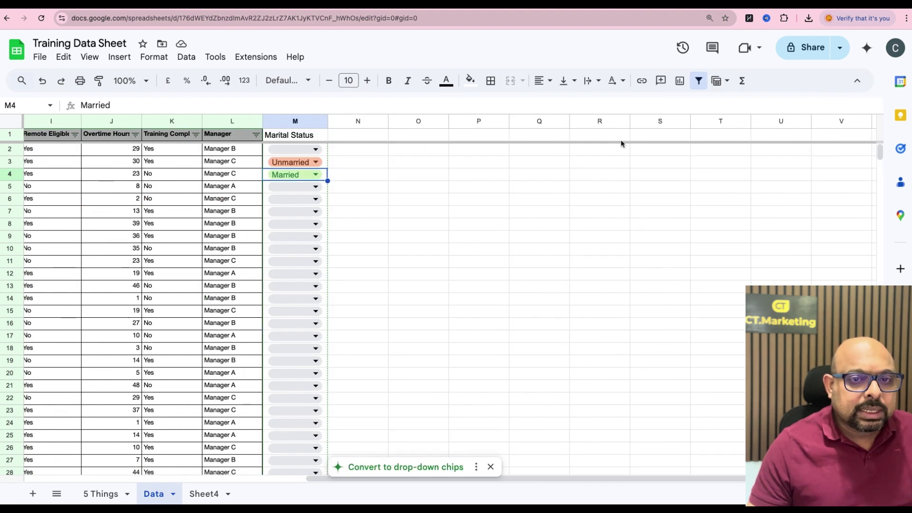
- Add a conditional formatting rule to N2:N1000 that highlights cells whose date is after today in the default green style
left_click(351, 150)
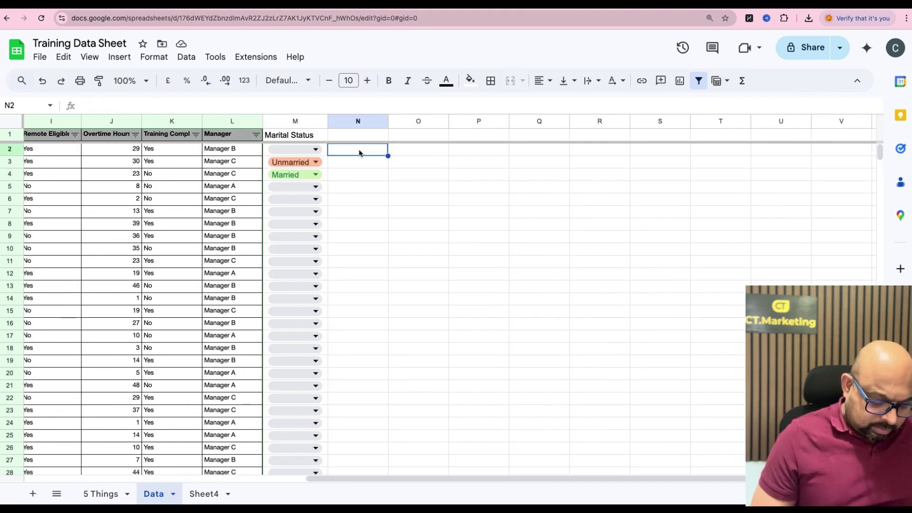
key("ctrl+shift+Down")
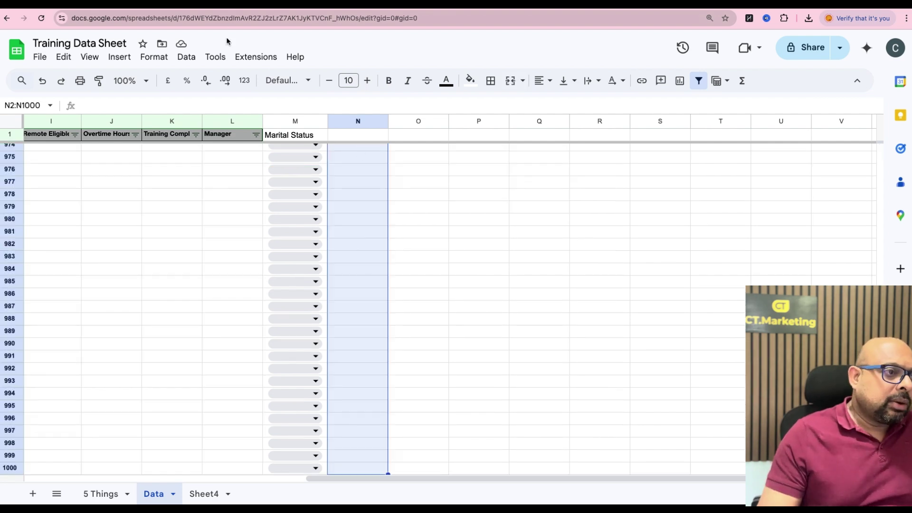
left_click(119, 58)
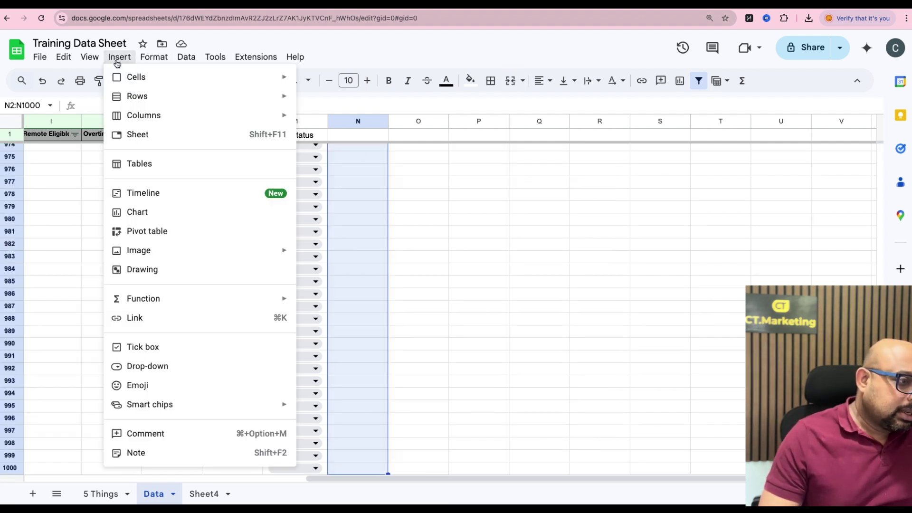
mouse_move(163, 58)
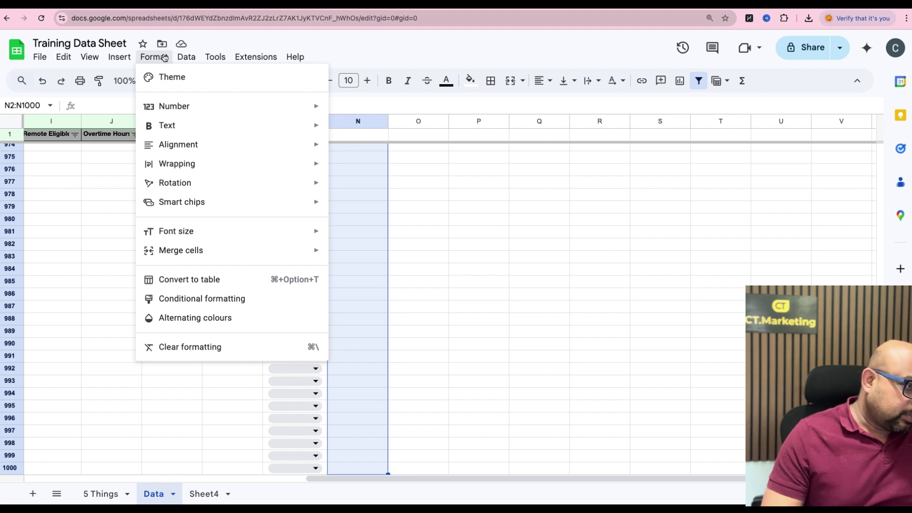
left_click(190, 300)
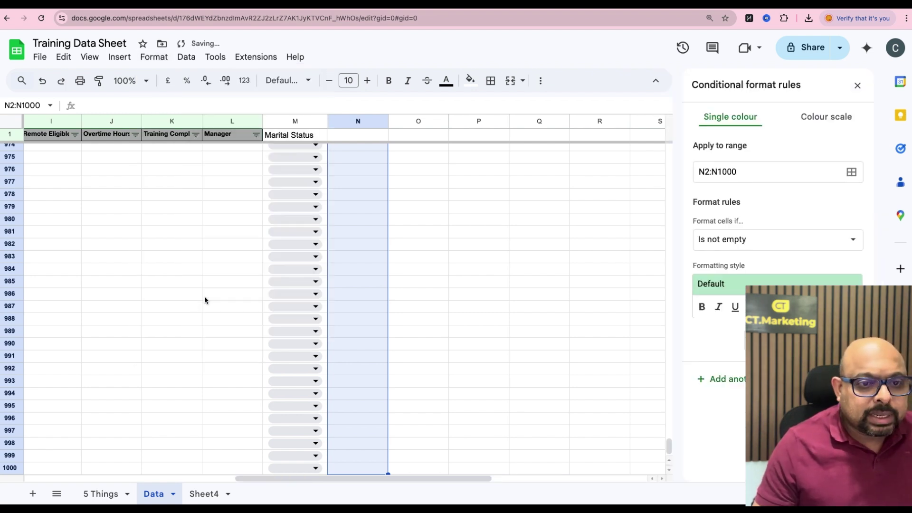
left_click(849, 243)
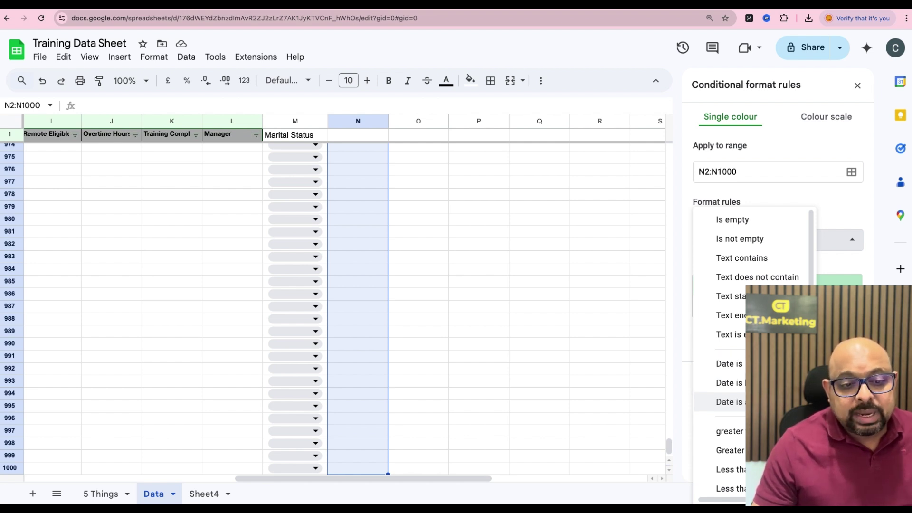
left_click(769, 402)
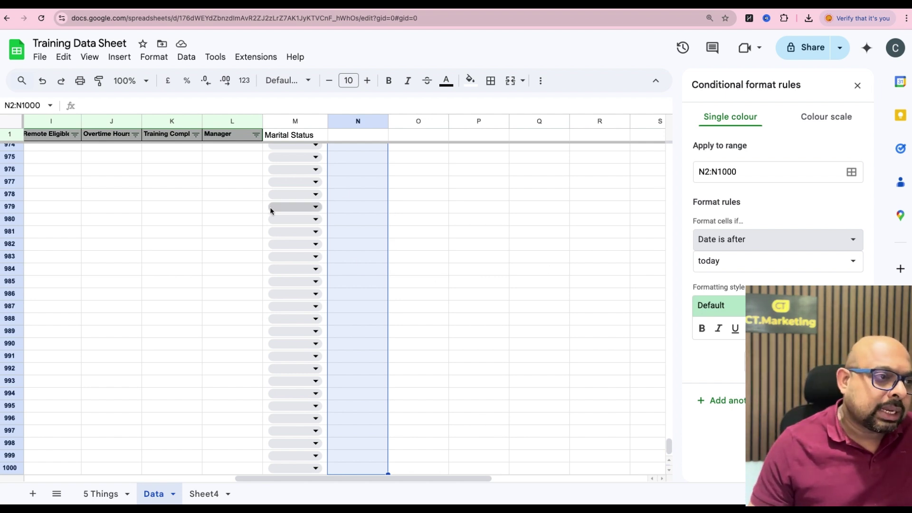
- Check the list of topics on the 5 Things sheet, and return to the first rows and columns of the Data sheet
left_click(110, 494)
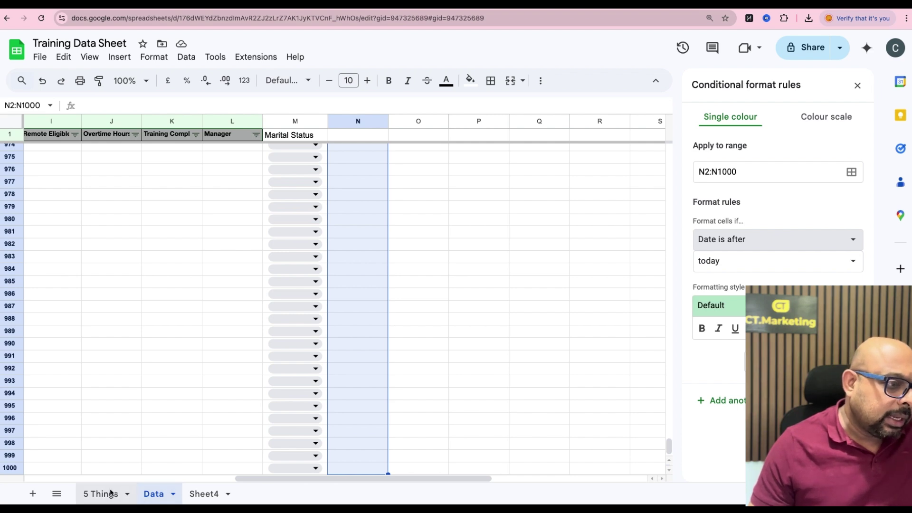
left_click(111, 494)
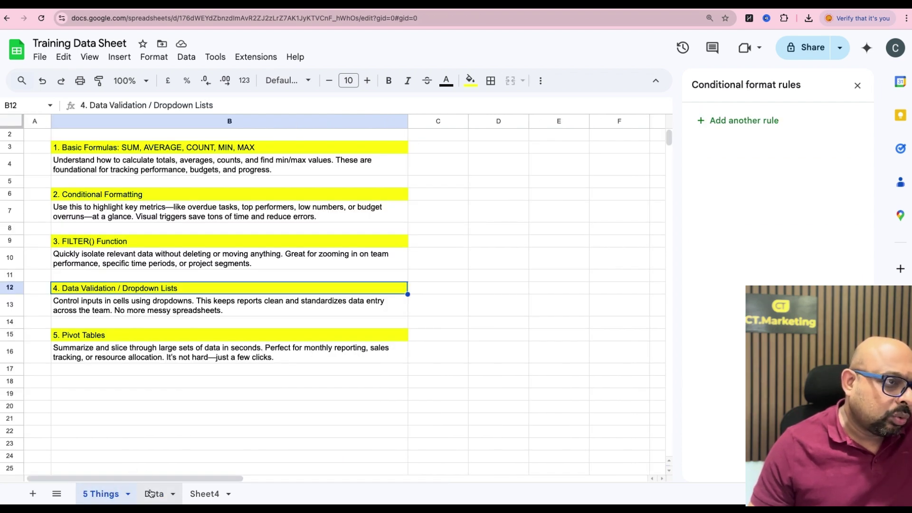
left_click(150, 493)
scroll(477, 236, "up", 20)
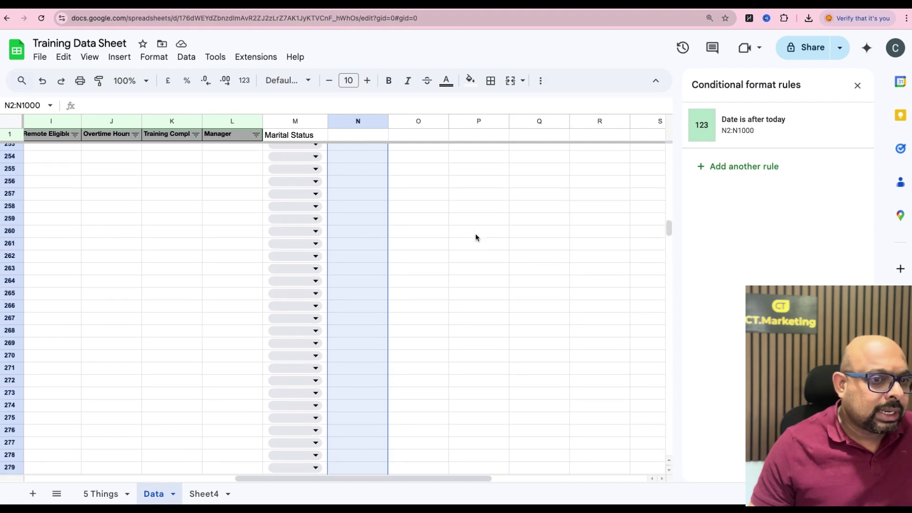
scroll(476, 236, "up", 15)
scroll(475, 236, "left", 10)
scroll(473, 236, "right", 2)
scroll(472, 236, "left", 2)
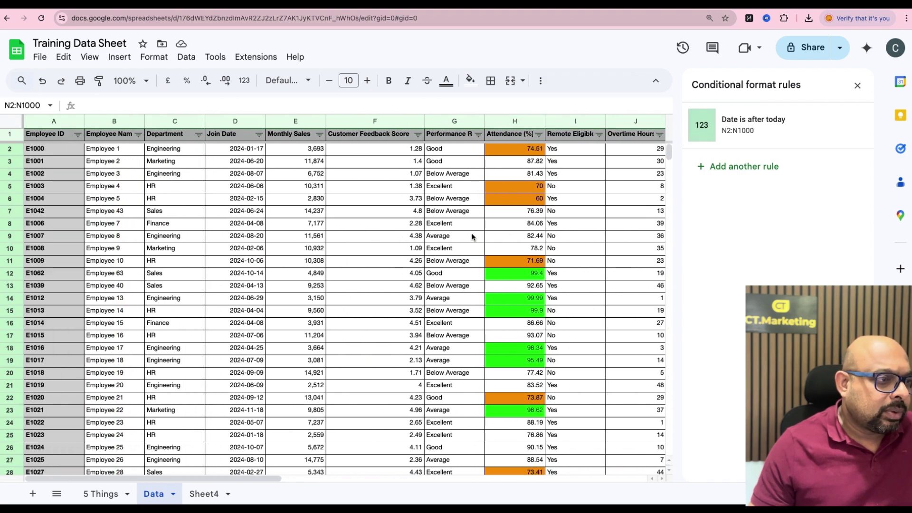
- Create a pivot table on a new sheet from the Data range A1:L101, leaving out the Marital Status column
left_click(51, 134)
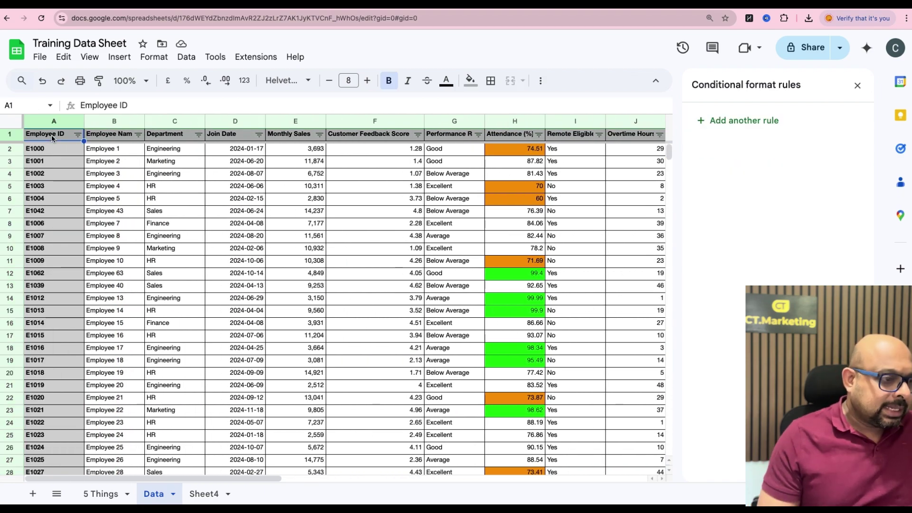
key("ctrl+shift+Right")
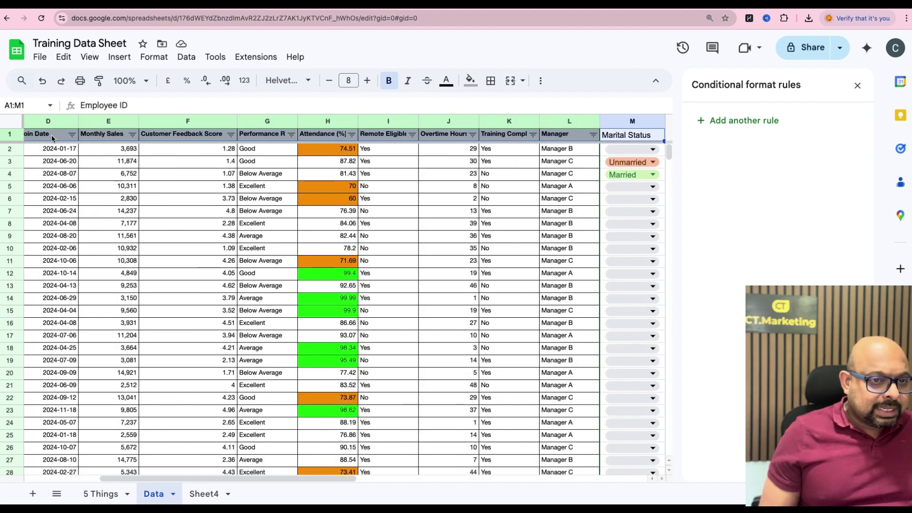
key("shift+Left")
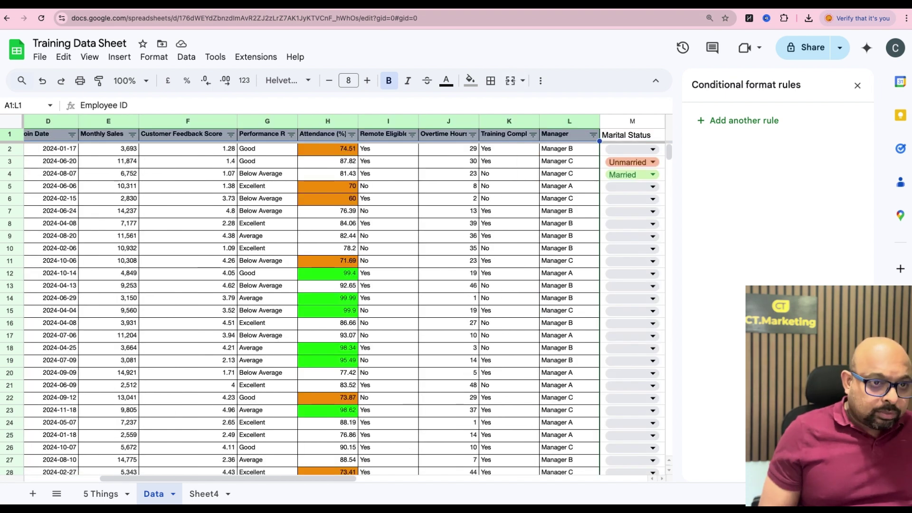
key("ctrl+shift+Down")
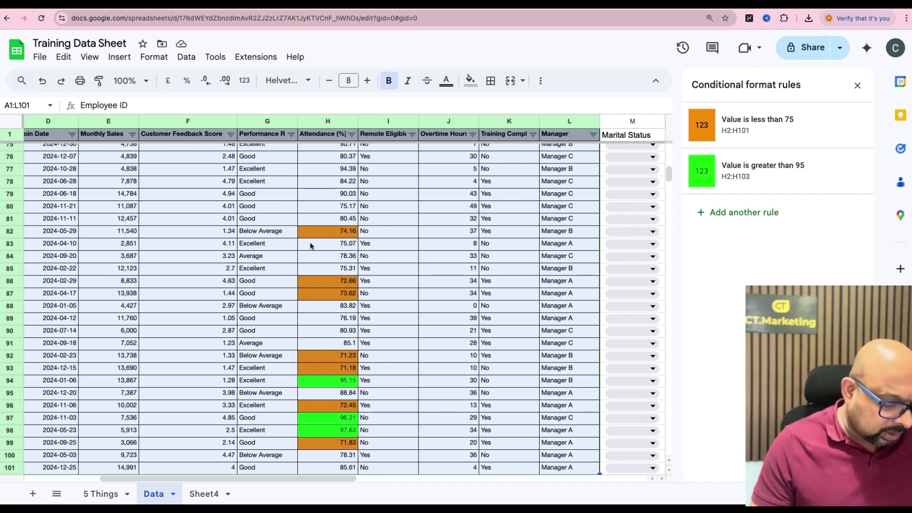
left_click(120, 58)
left_click(175, 235)
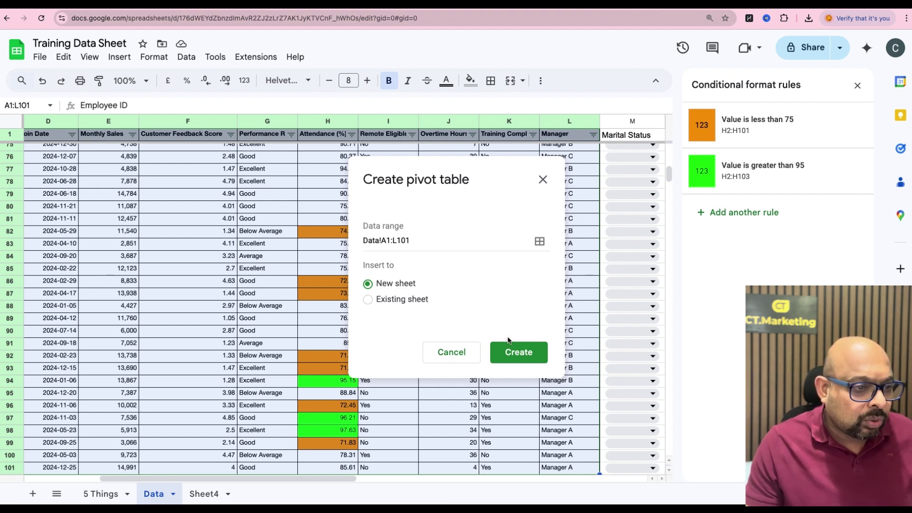
left_click(530, 360)
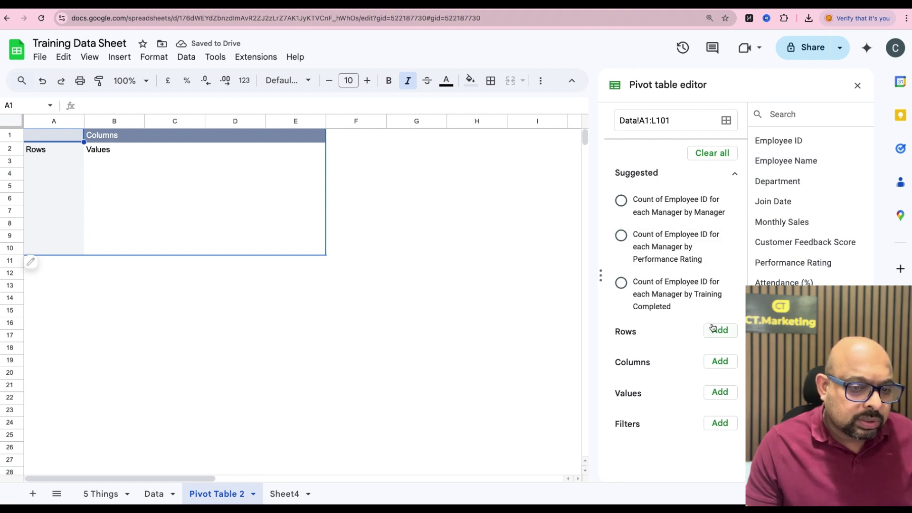
- Lay out the pivot table with Department as rows, Manager as columns and the sum of Monthly Sales as values
left_click_drag(787, 185, 663, 355)
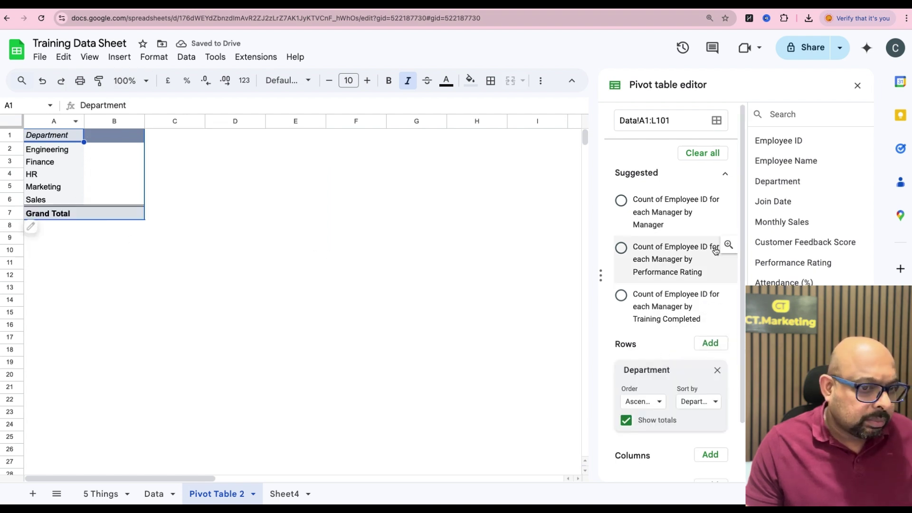
scroll(651, 348, "down", 1)
scroll(651, 349, "down", 3)
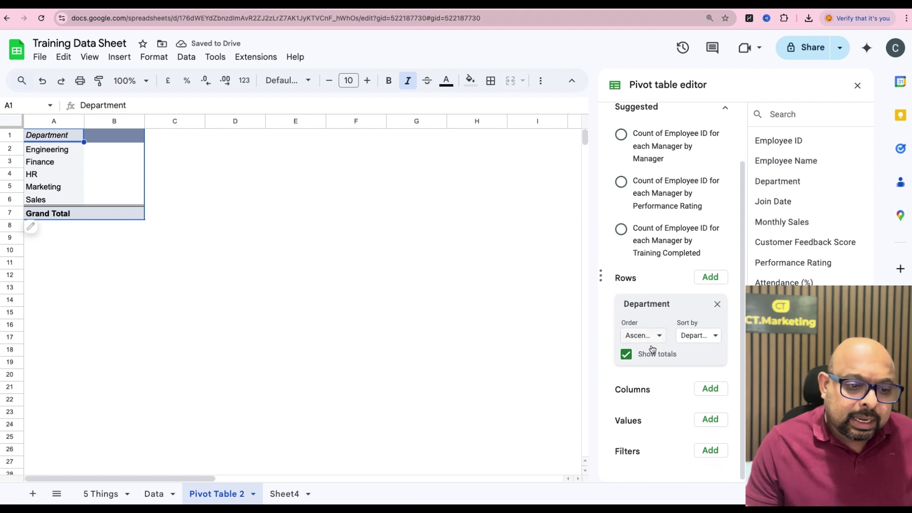
left_click_drag(724, 396, 681, 399)
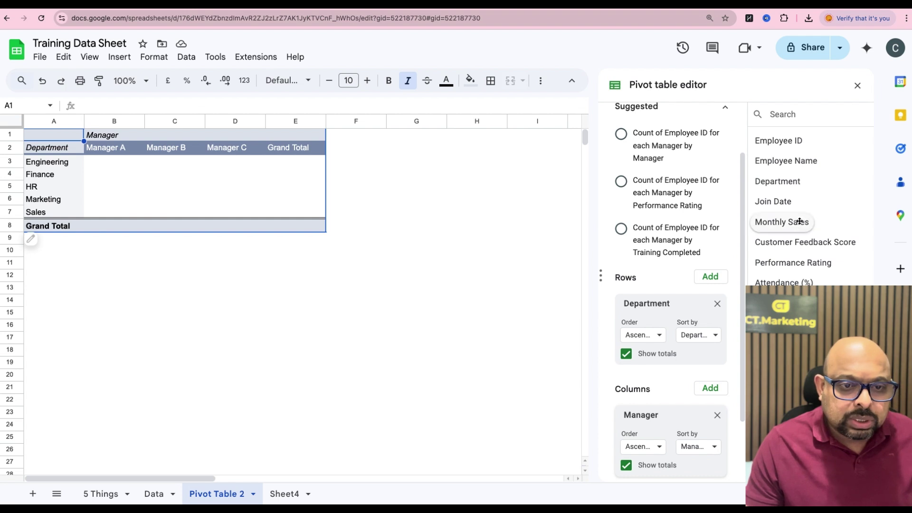
scroll(687, 244, "down", 3)
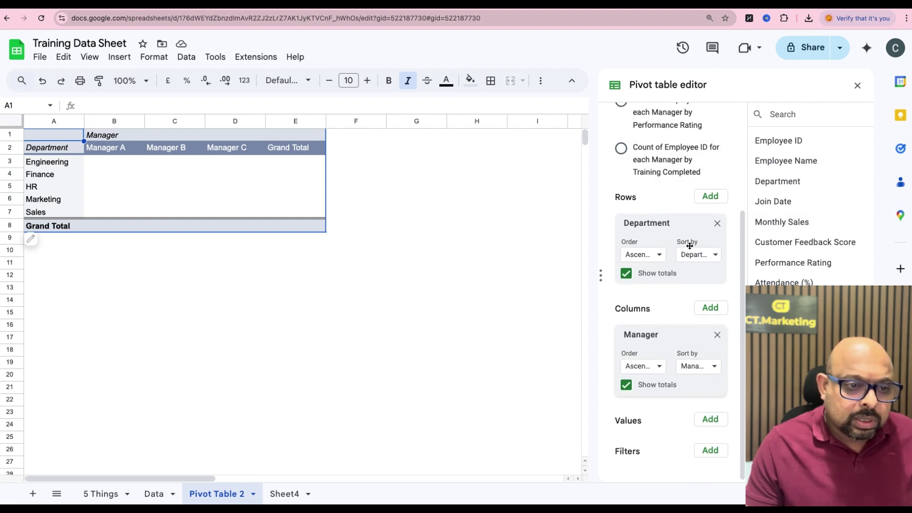
left_click_drag(803, 222, 681, 452)
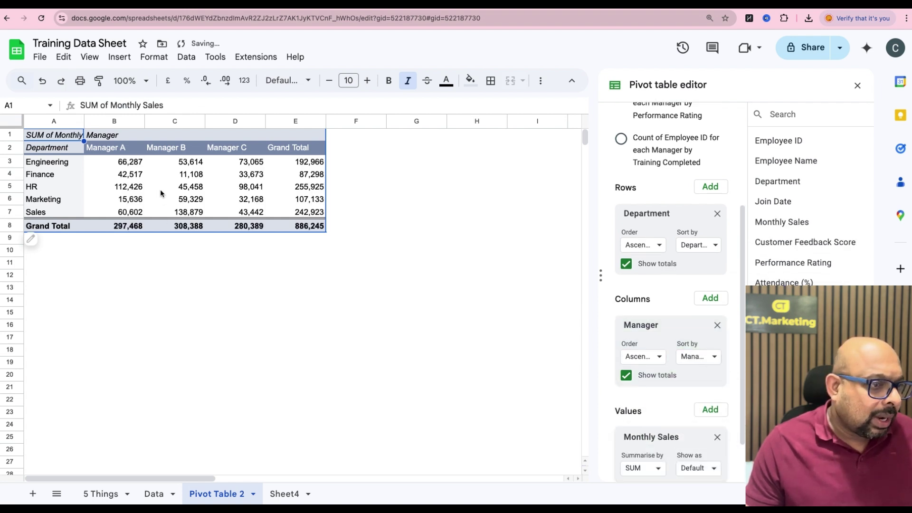
- Examine the grand total of each manager in the pivot table and Manager B's figure for the Sales department
left_click(128, 230)
left_click(189, 230)
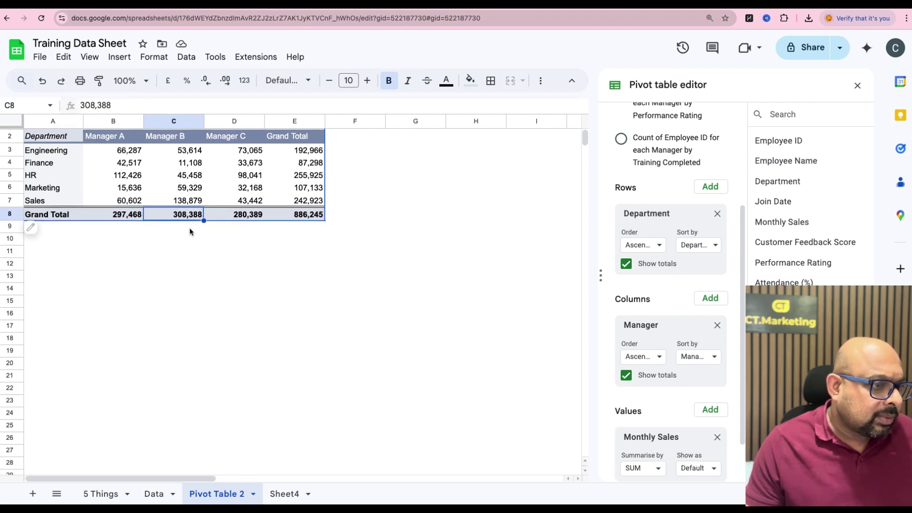
left_click(255, 226)
scroll(255, 230, "down", 1)
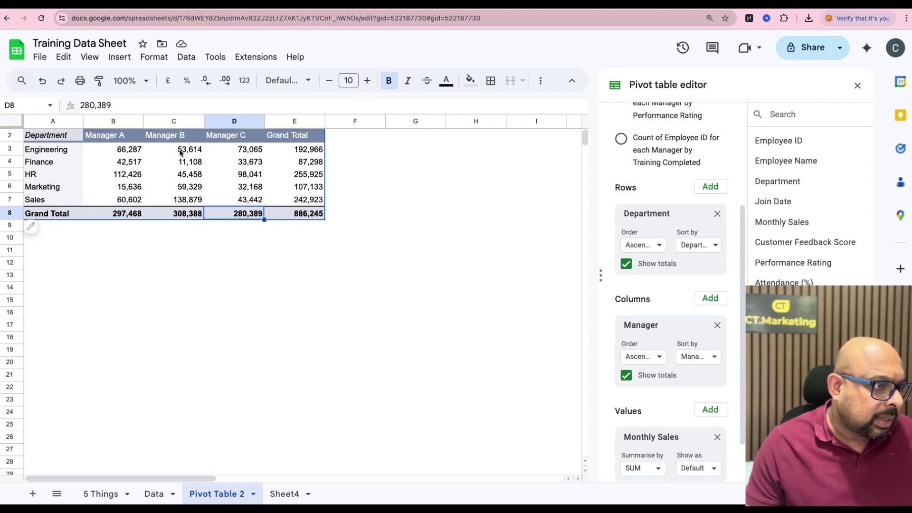
left_click(179, 202)
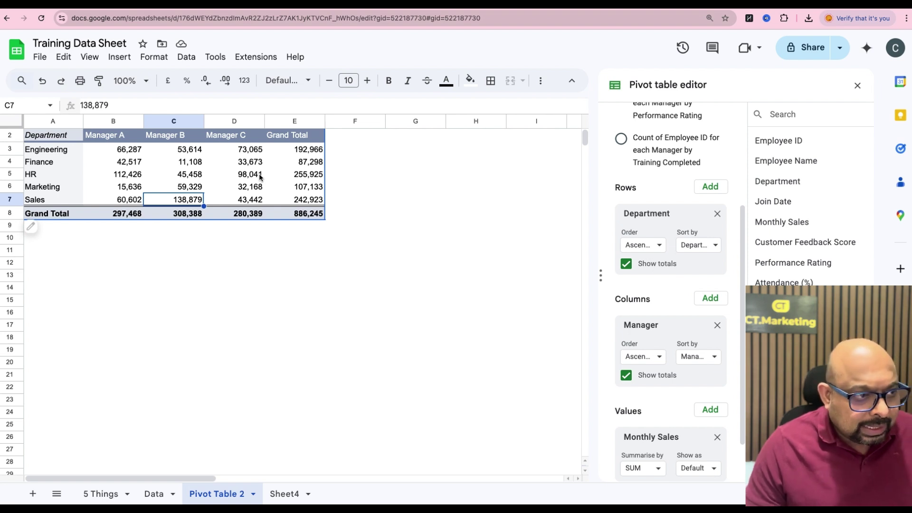
scroll(257, 178, "right", 1)
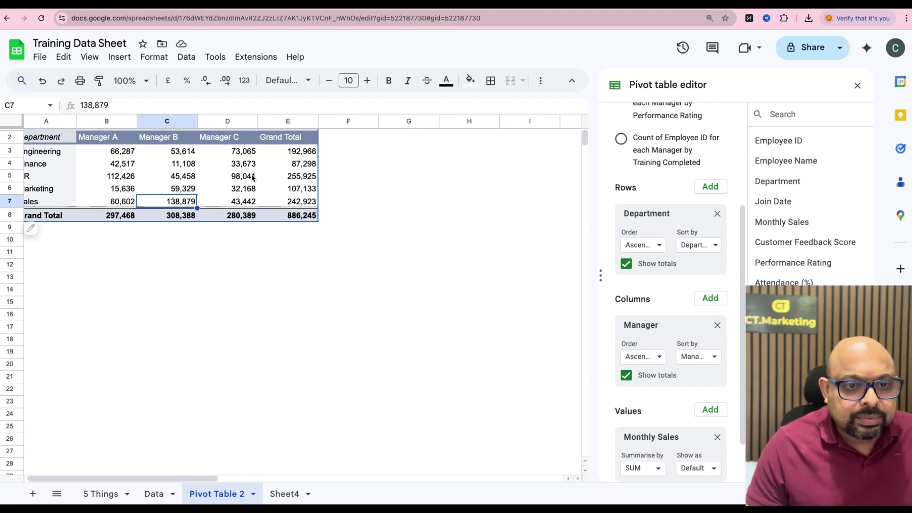
- Look at the Manager column in the source data on the Data sheet, and return to the Pivot Table 2 sheet
left_click(148, 494)
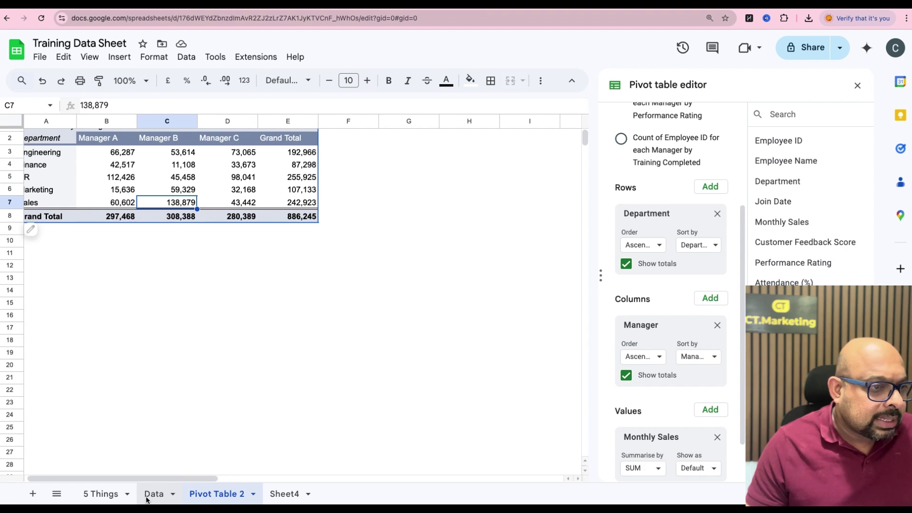
scroll(324, 235, "up", 15)
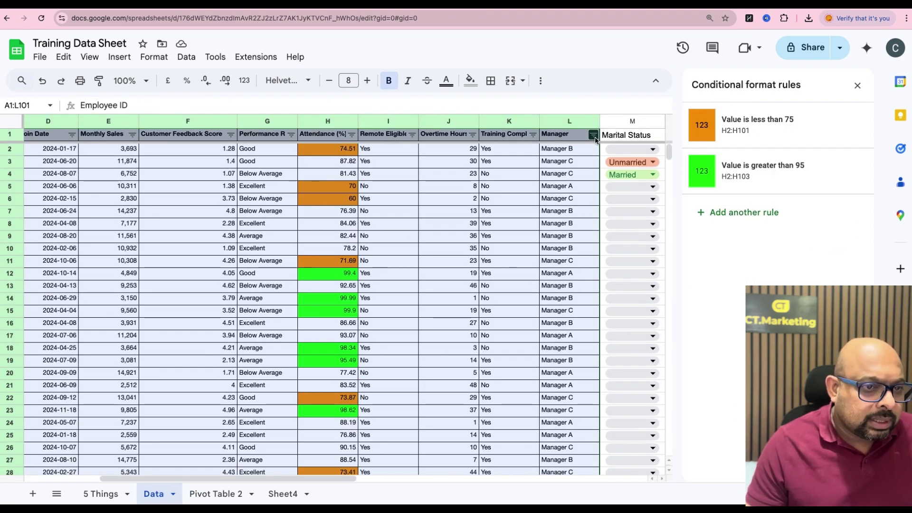
left_click(227, 495)
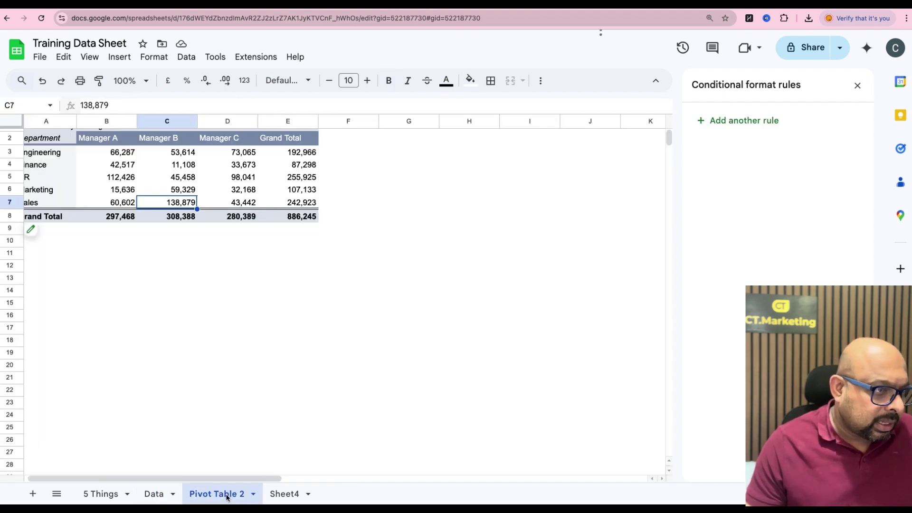
scroll(138, 210, "left", 1)
scroll(145, 210, "up", 1)
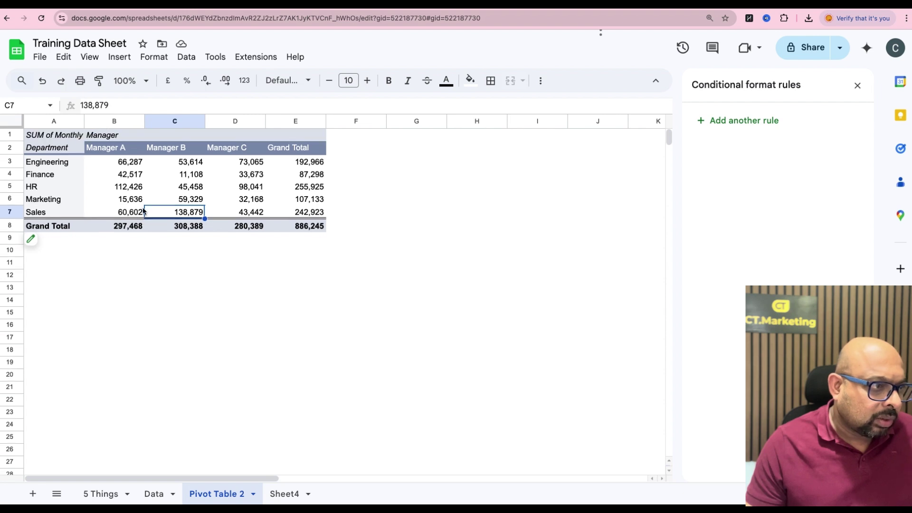
- Reopen the pivot table for editing and remove Monthly Sales from its values
mouse_move(37, 245)
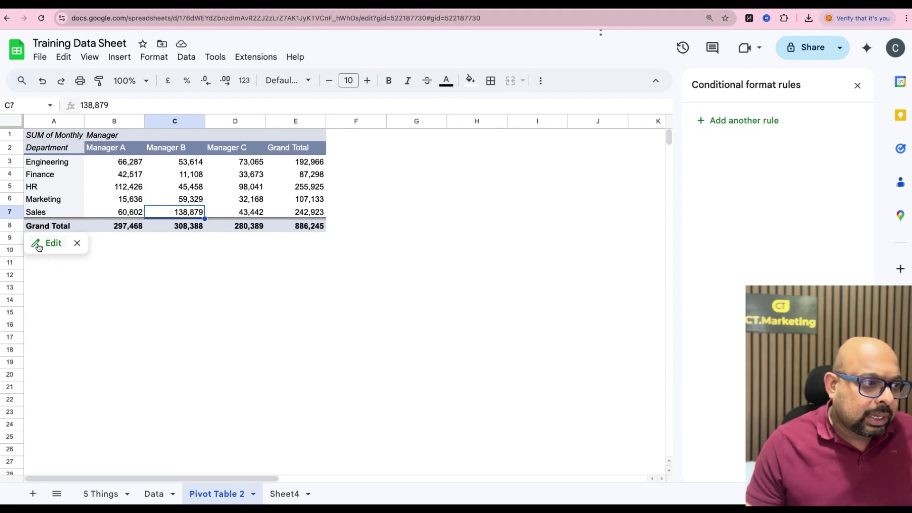
left_click(48, 243)
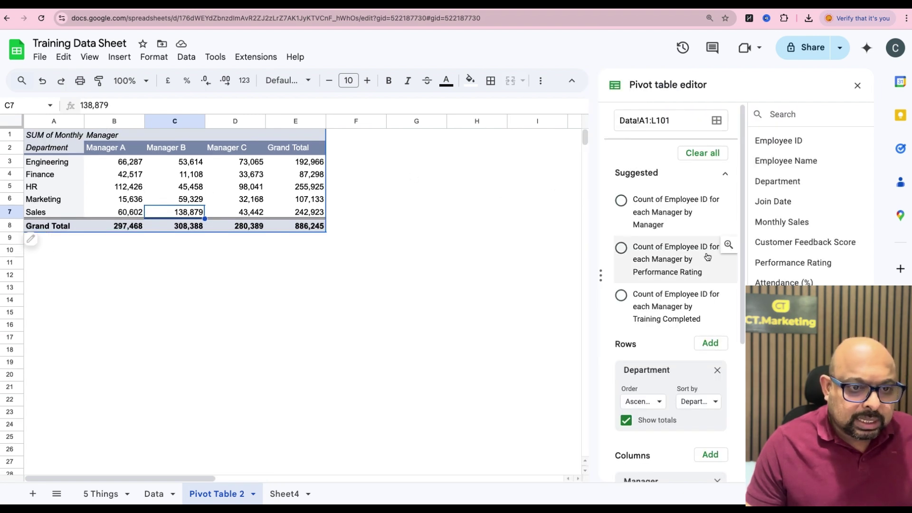
scroll(703, 255, "down", 2)
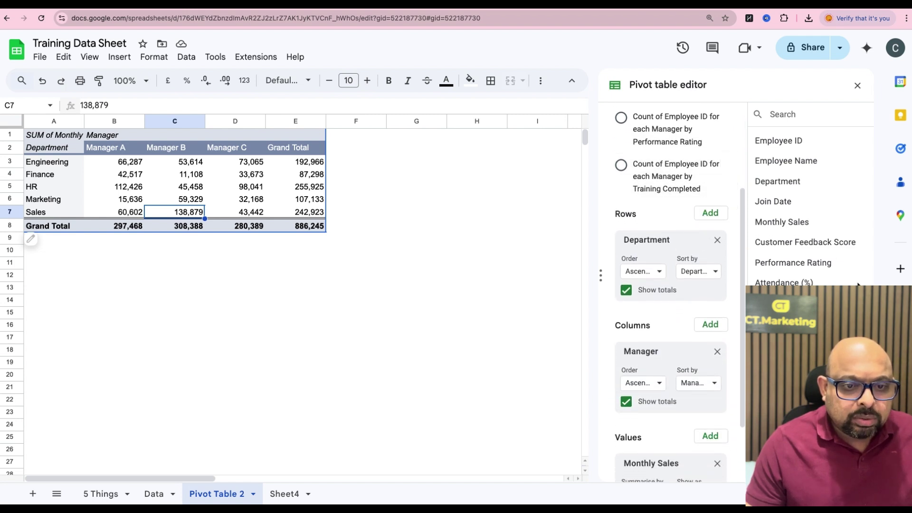
scroll(649, 314, "down", 2)
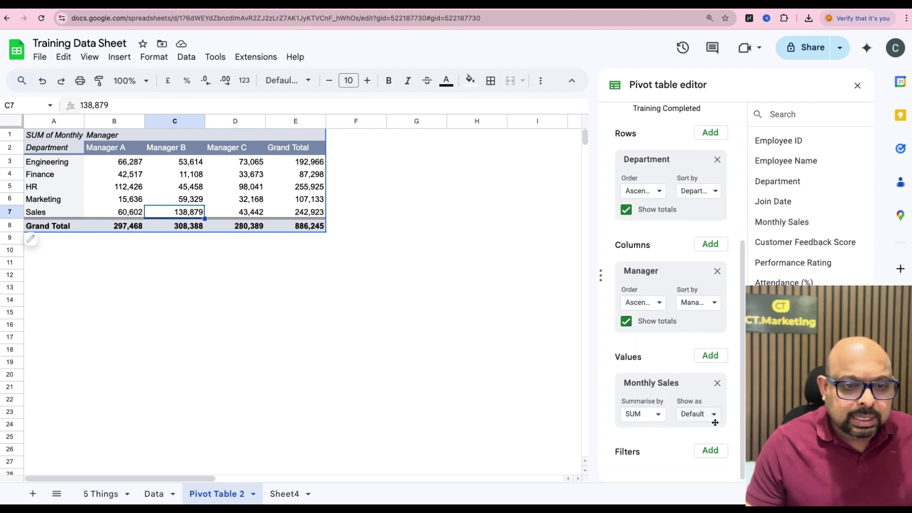
left_click(718, 382)
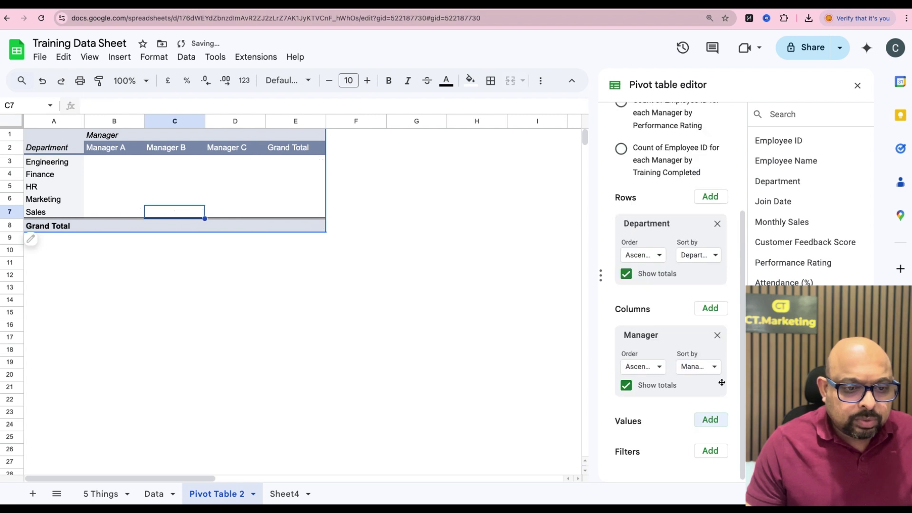
- Add Attendance (%) to the pivot table's values and summarise it by AVERAGE, checking the source column on the Data sheet
left_click_drag(784, 283, 667, 454)
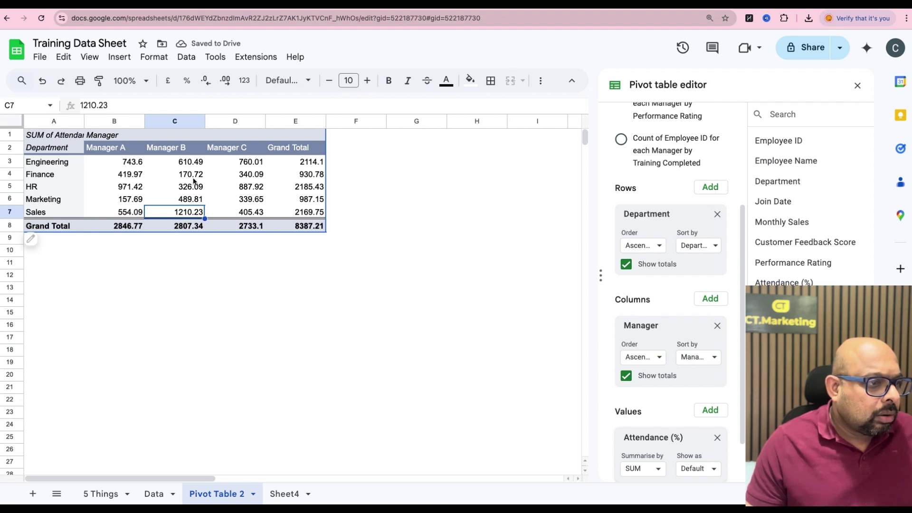
left_click(152, 494)
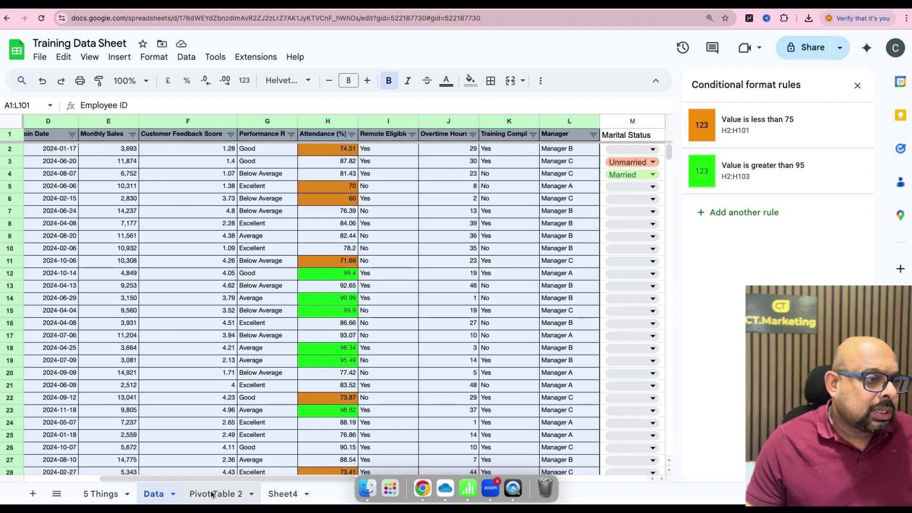
left_click(214, 495)
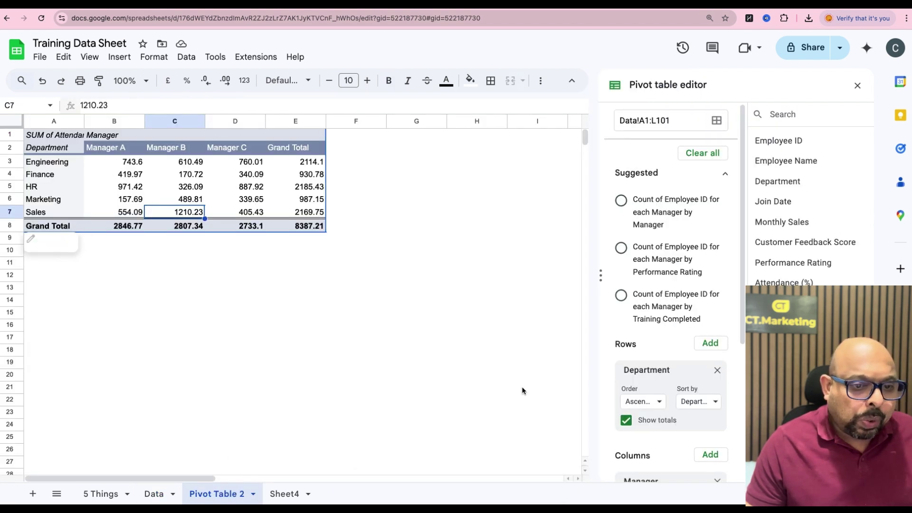
scroll(652, 357, "down", 5)
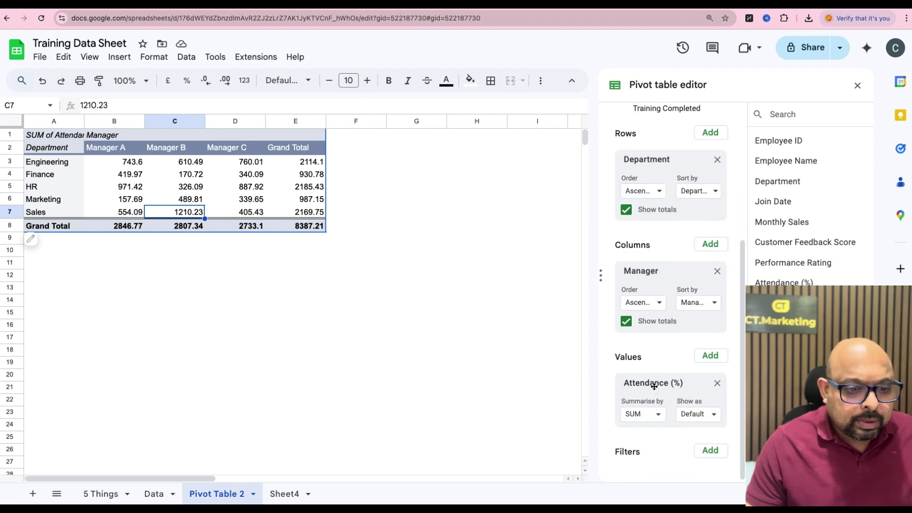
left_click(658, 416)
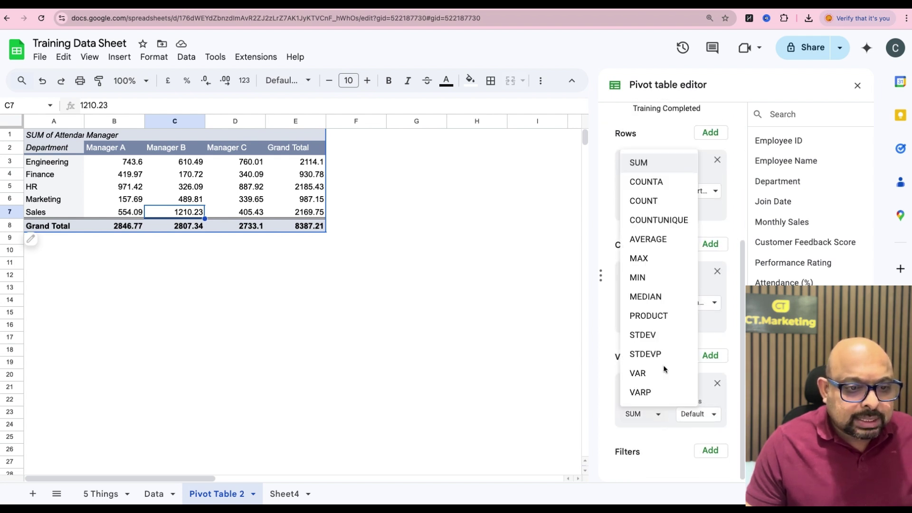
left_click(655, 241)
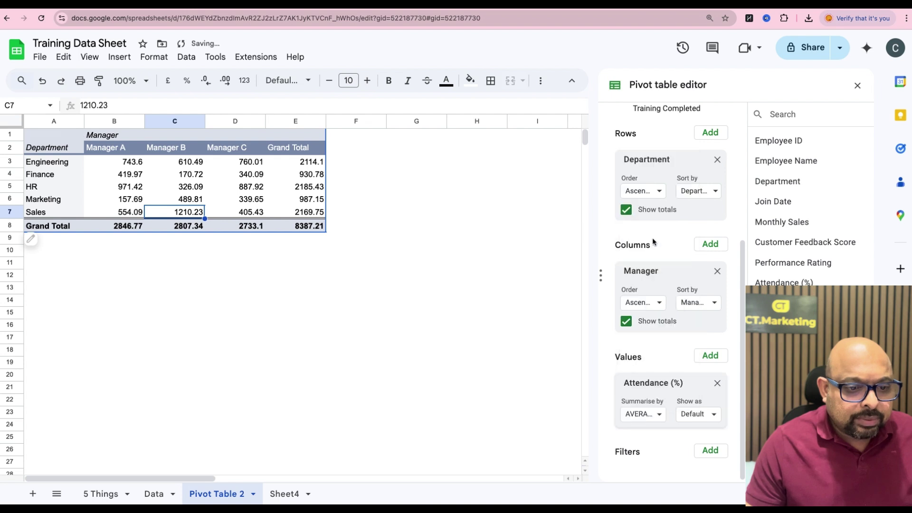
- Format the pivot table figures in B3:E8 to show two decimal places
left_click_drag(110, 165, 308, 229)
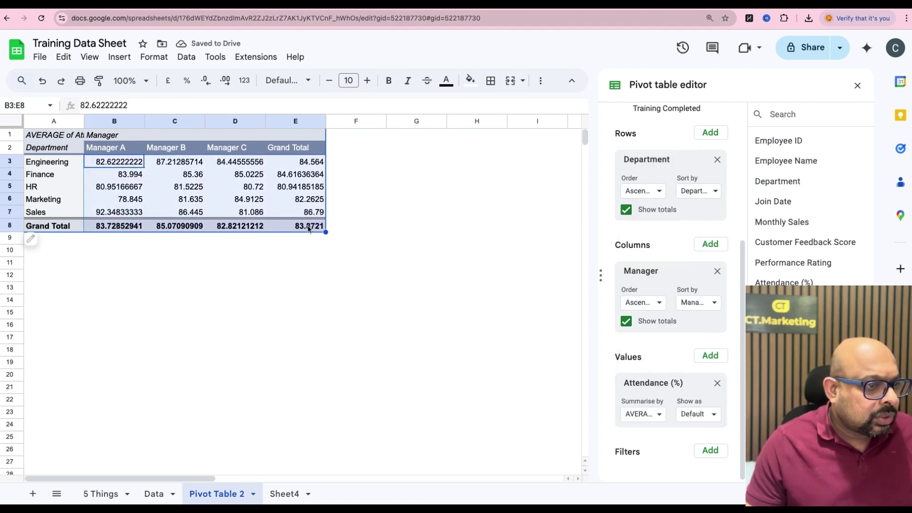
left_click(209, 82)
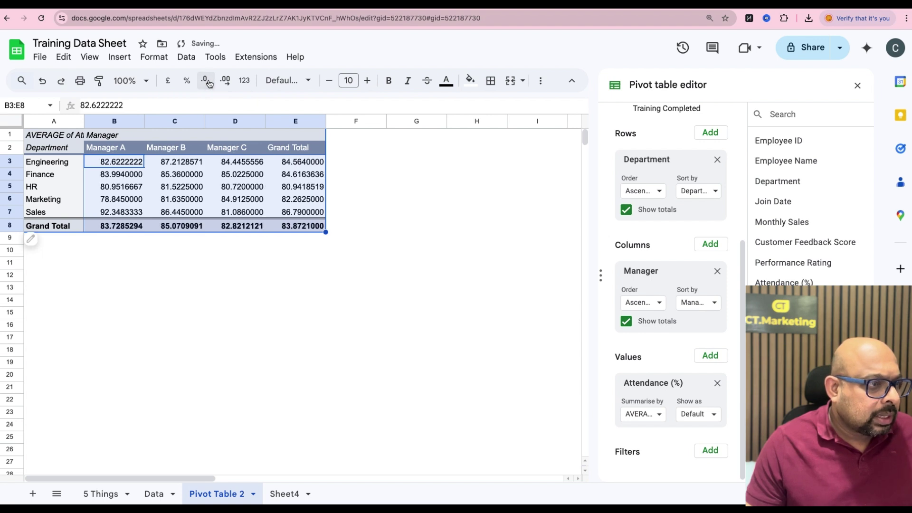
left_click(226, 82)
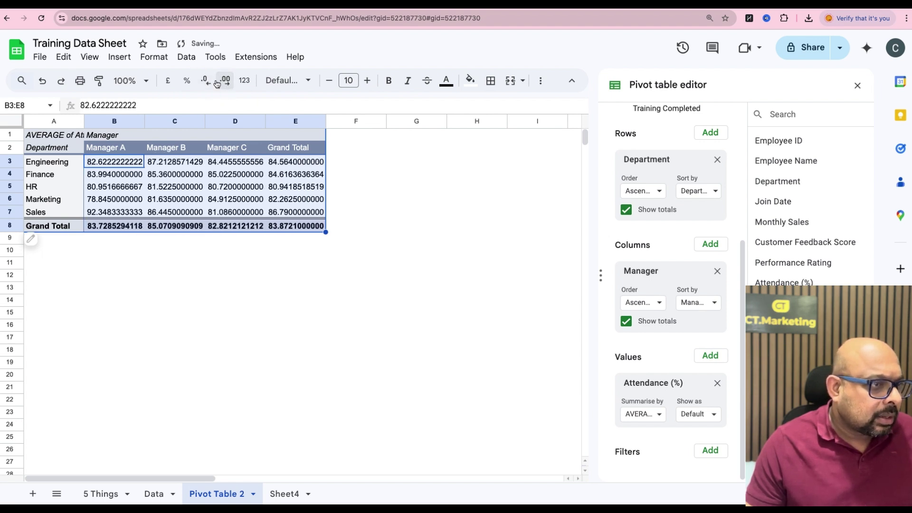
left_click(207, 83)
left_click(207, 83)
left_click(208, 84)
left_click(207, 84)
left_click(207, 84)
left_click(207, 83)
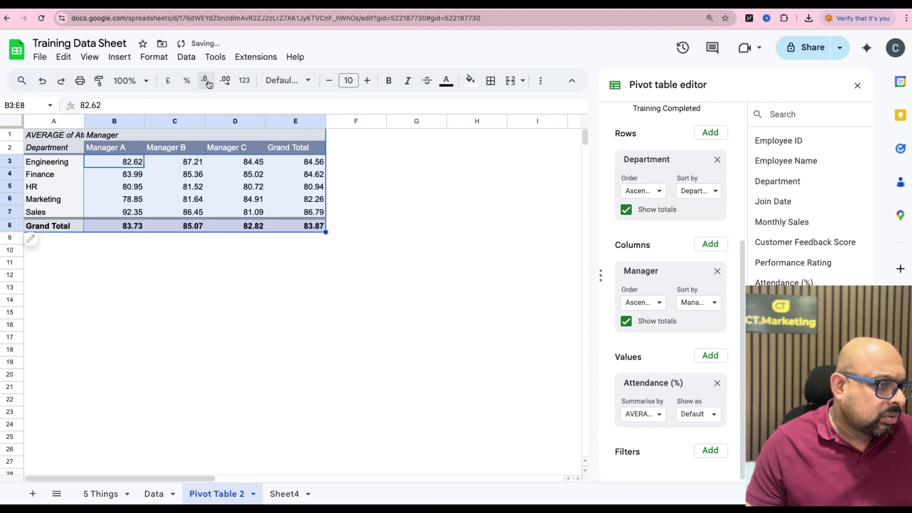
left_click(239, 277)
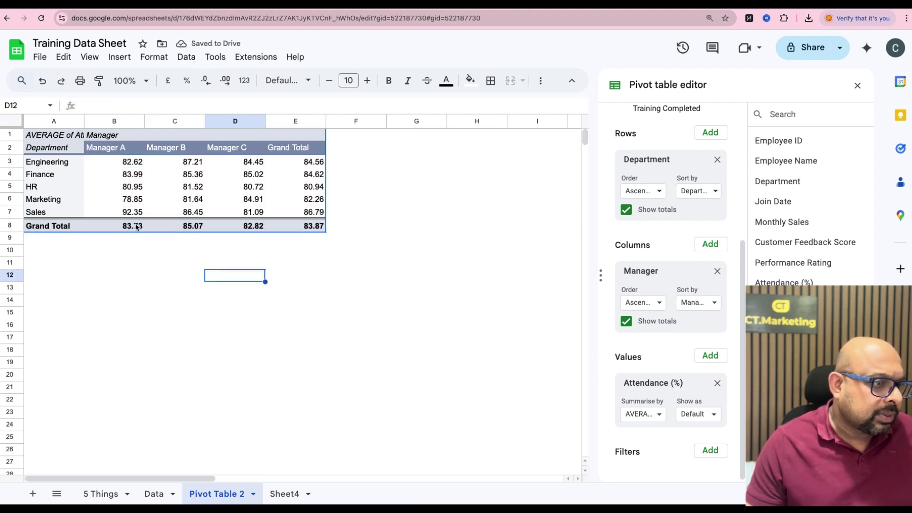
- Examine the overall attendance averages of Manager A and Manager B, and Manager B's Engineering and Finance averages
left_click(135, 226)
left_click(194, 228)
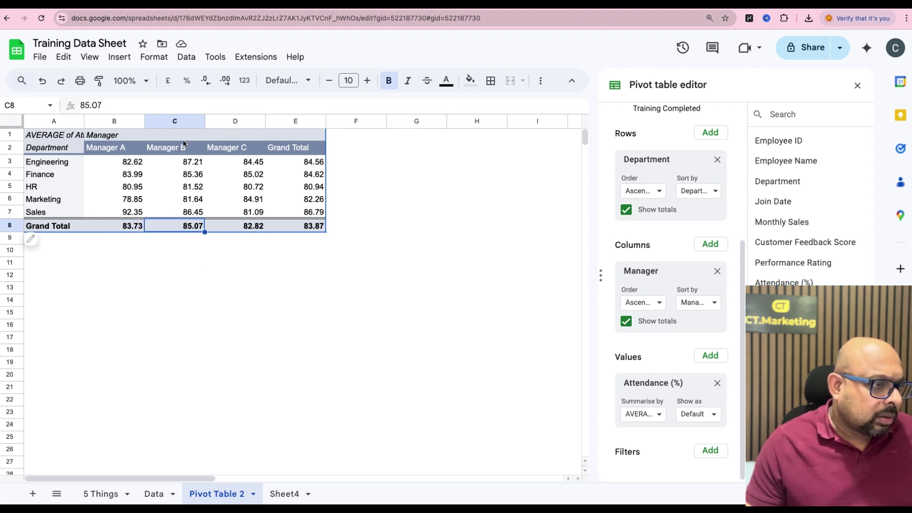
left_click(192, 166)
left_click(197, 176)
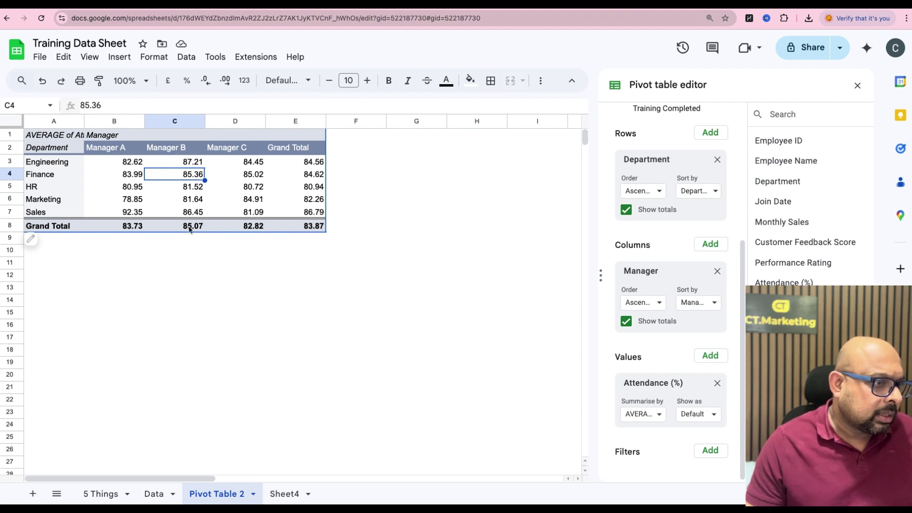
left_click(118, 229)
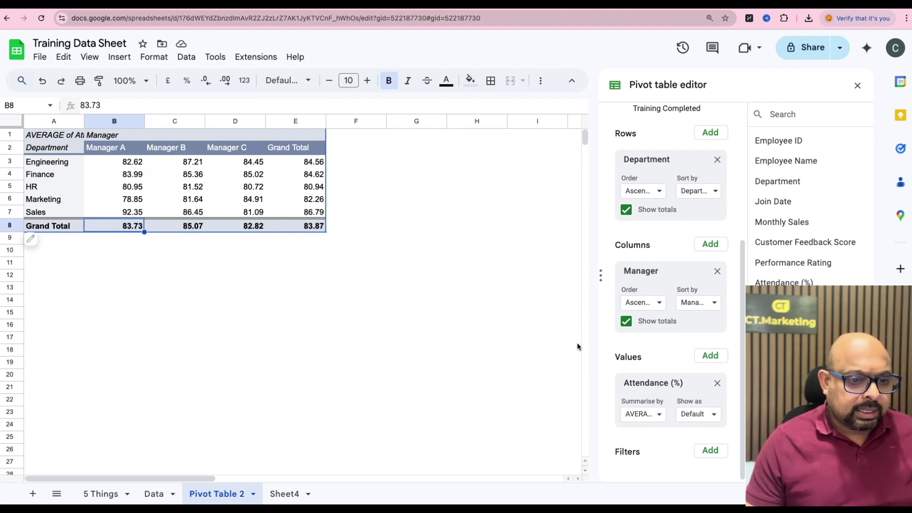
- Replace Attendance (%) in the pivot table's values with Customer Feedback Score, summarised by AVERAGE
left_click(717, 384)
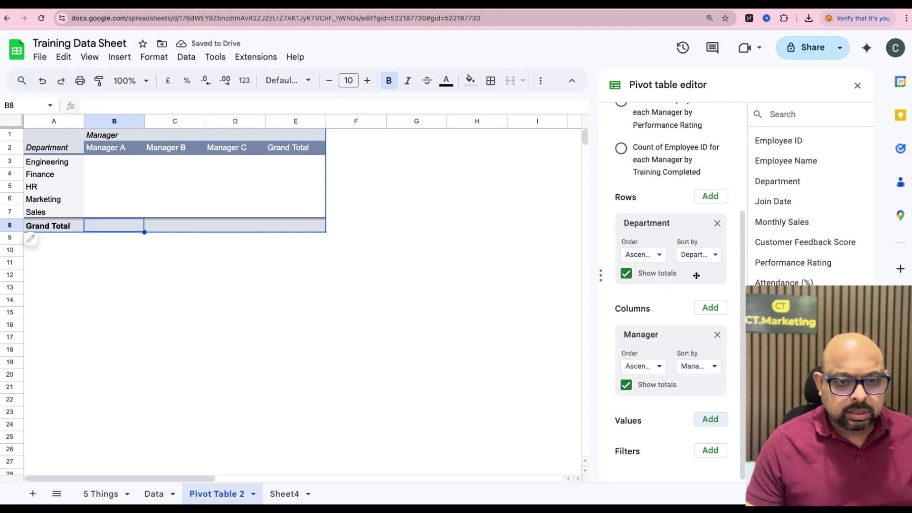
left_click_drag(818, 246, 680, 449)
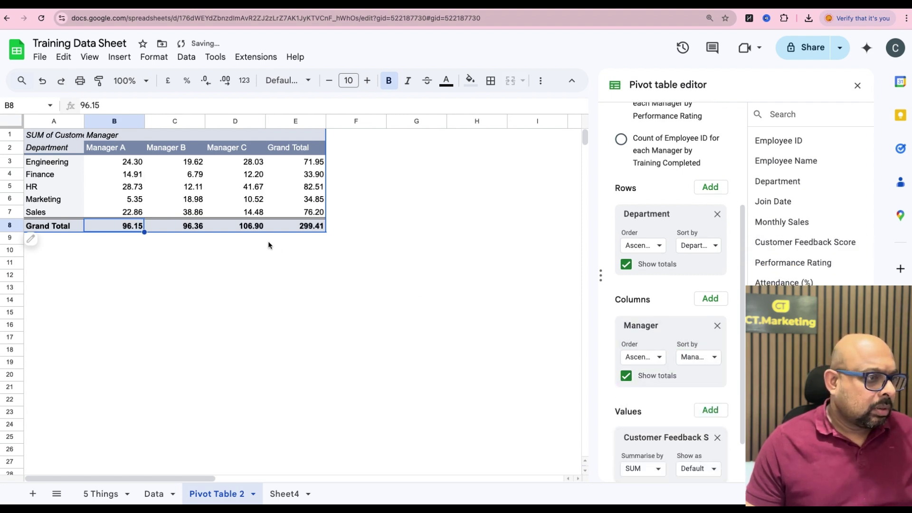
left_click(659, 470)
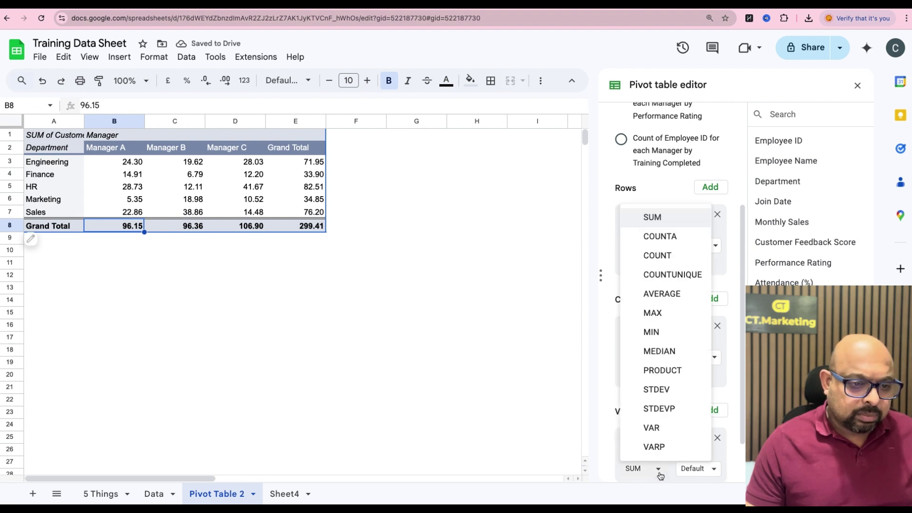
left_click(664, 295)
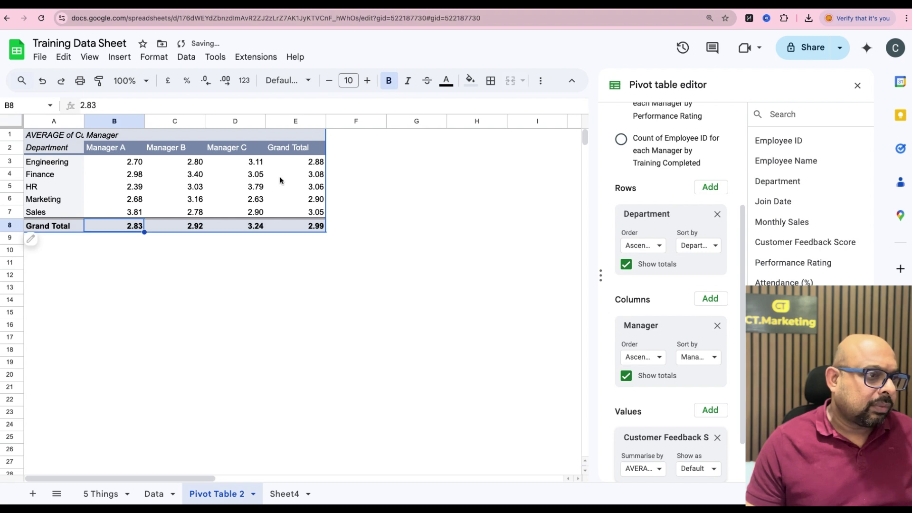
- Look at the Customer Feedback Score column on the Data sheet and return to the Pivot Table 2 sheet
left_click(155, 495)
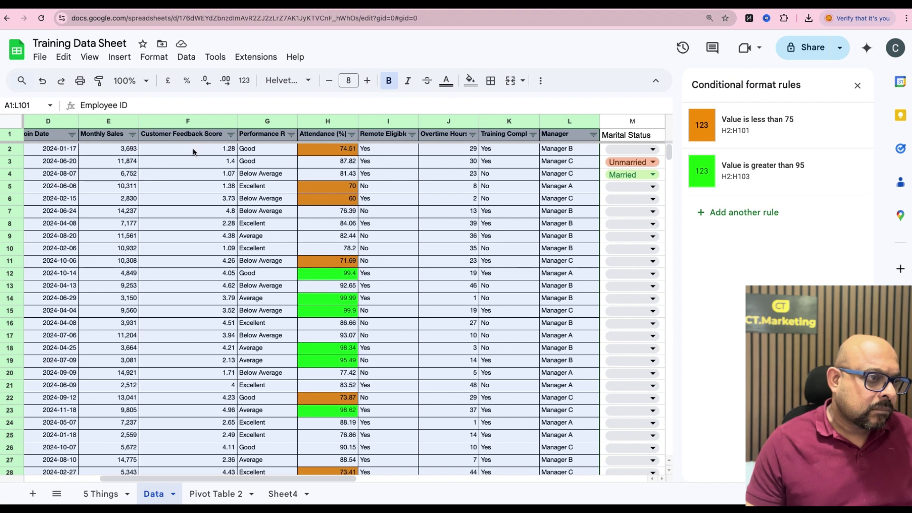
scroll(192, 149, "left", 3)
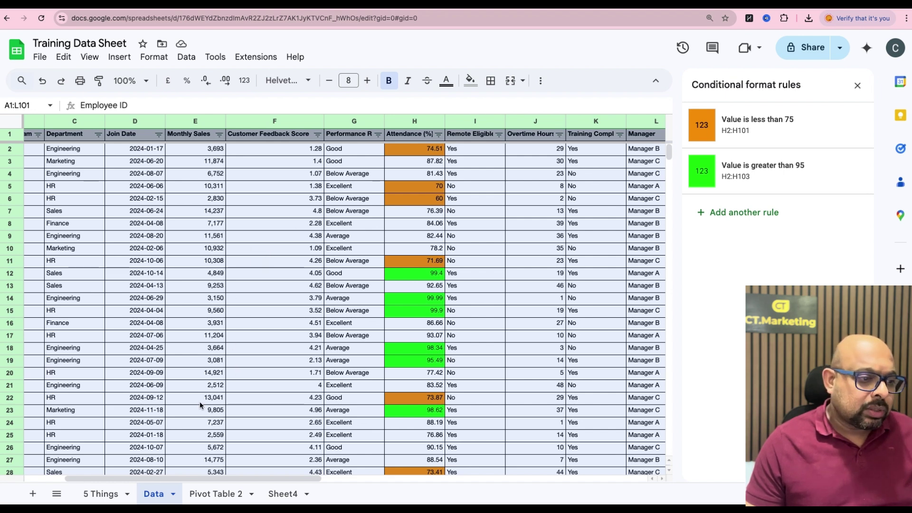
left_click(226, 499)
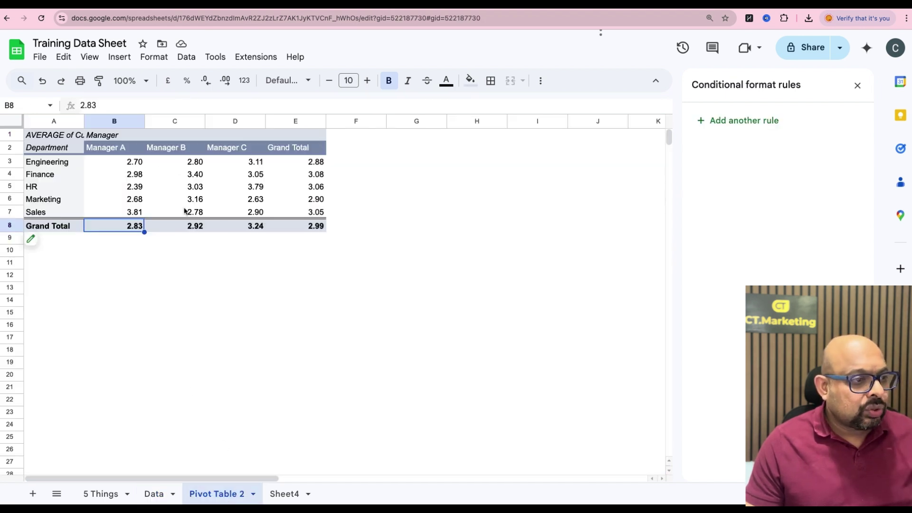
- Compare the overall average customer feedback scores of Managers A, B and C in the Grand Total row
left_click(255, 230)
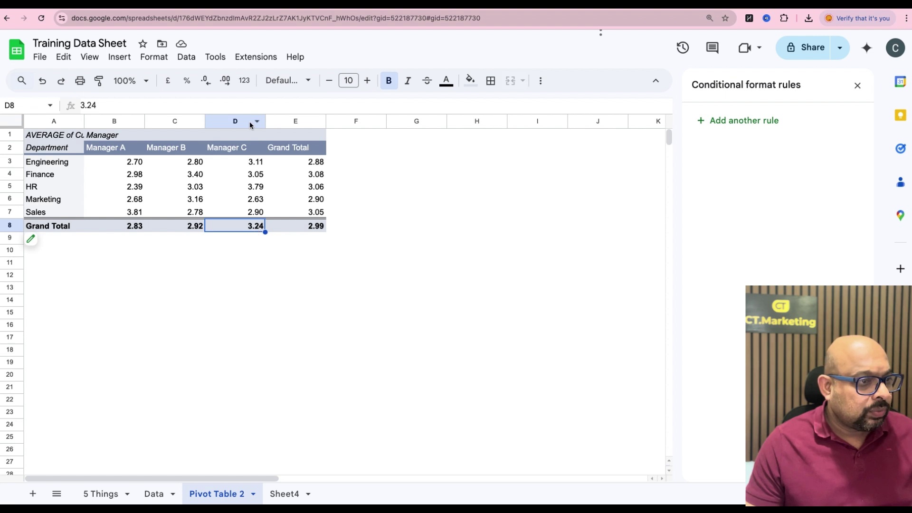
scroll(242, 178, "down", 1)
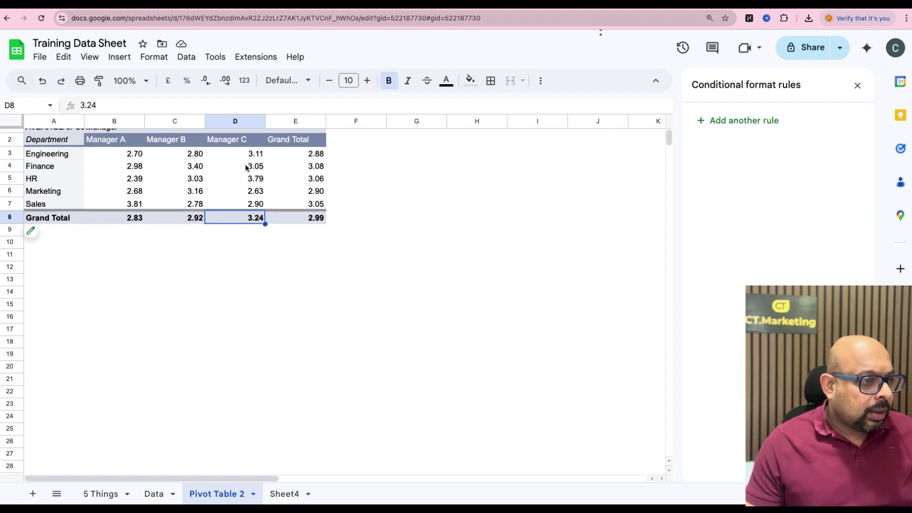
left_click(175, 221)
left_click(120, 221)
left_click(194, 221)
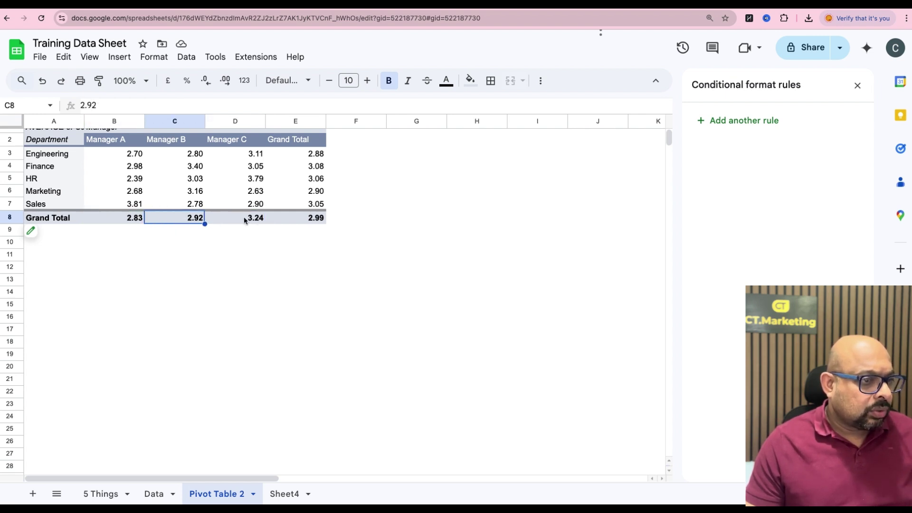
left_click(247, 219)
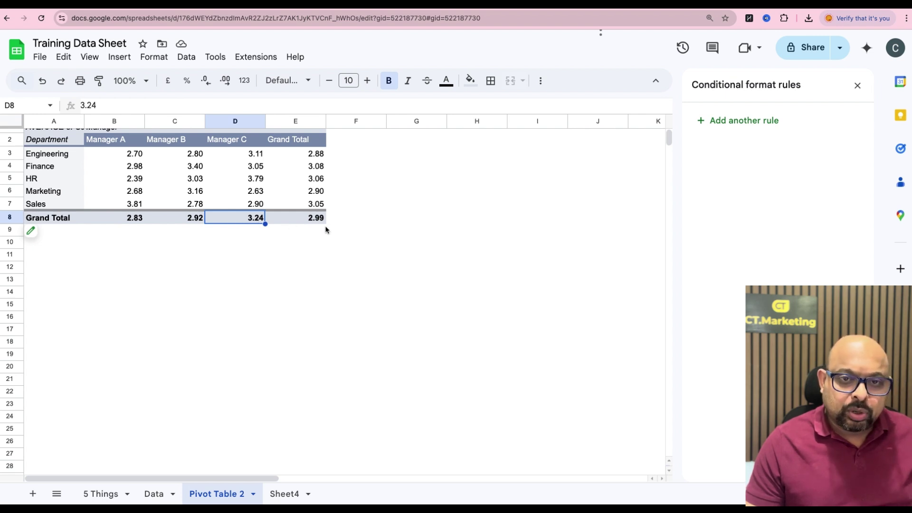
- Review the Pivot Tables entry on the 5 Things sheet and return to the pivot table on the Pivot Table 2 sheet
left_click(106, 494)
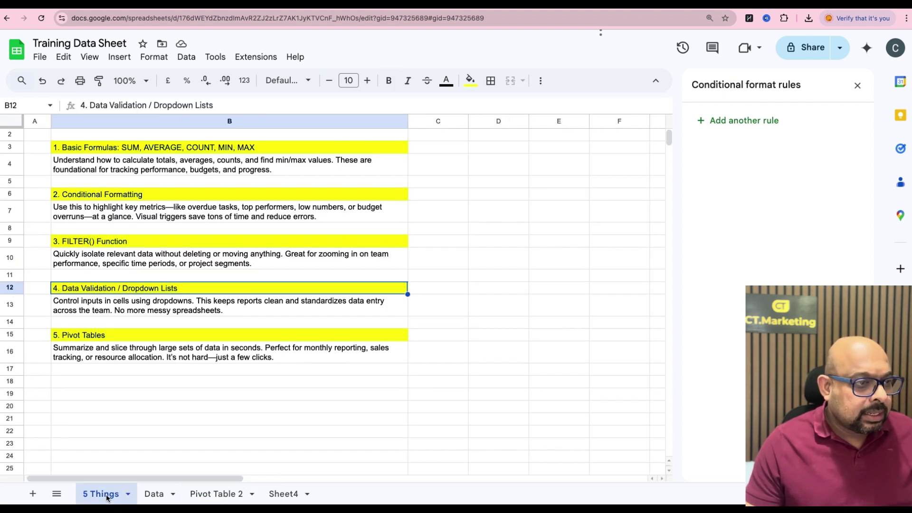
left_click(173, 369)
scroll(173, 368, "down", 1)
left_click(239, 498)
left_click(207, 170)
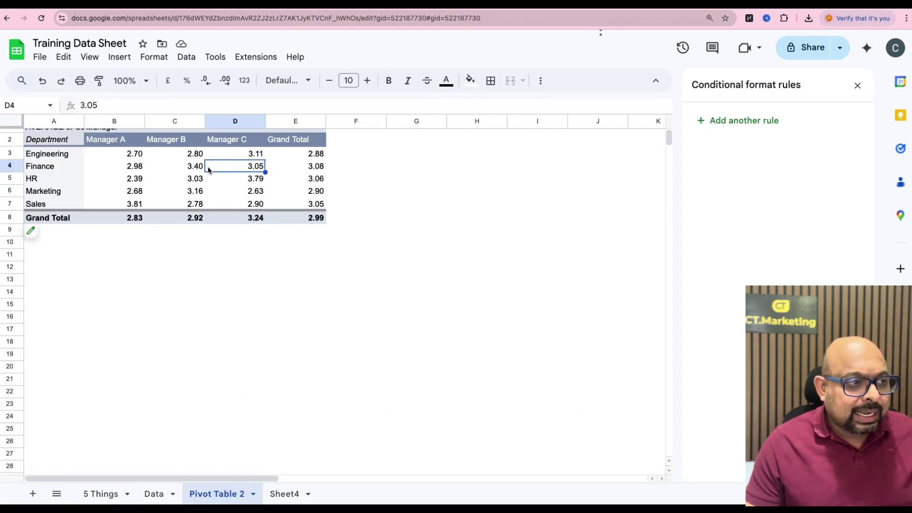
- Reopen the pivot table for editing, try Employee ID as a second row field under Department, and remove it again
scroll(223, 198, "up", 1)
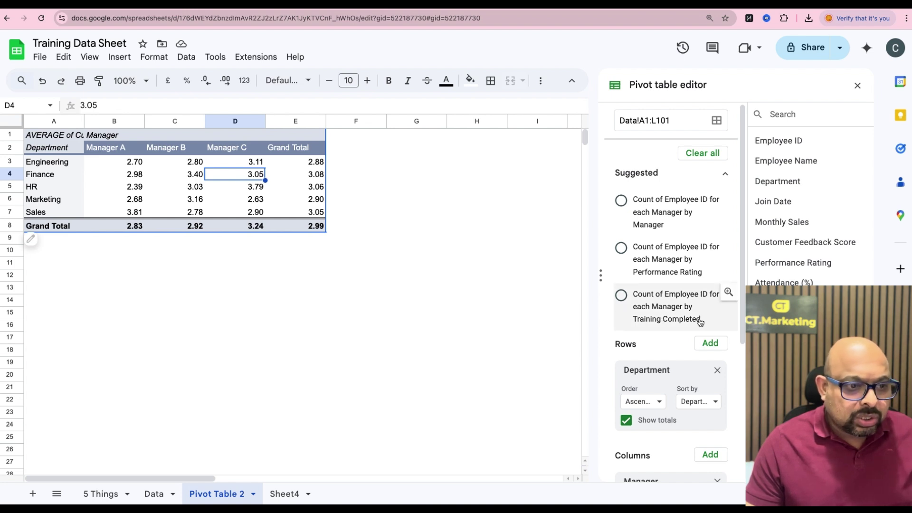
scroll(702, 322, "down", 1)
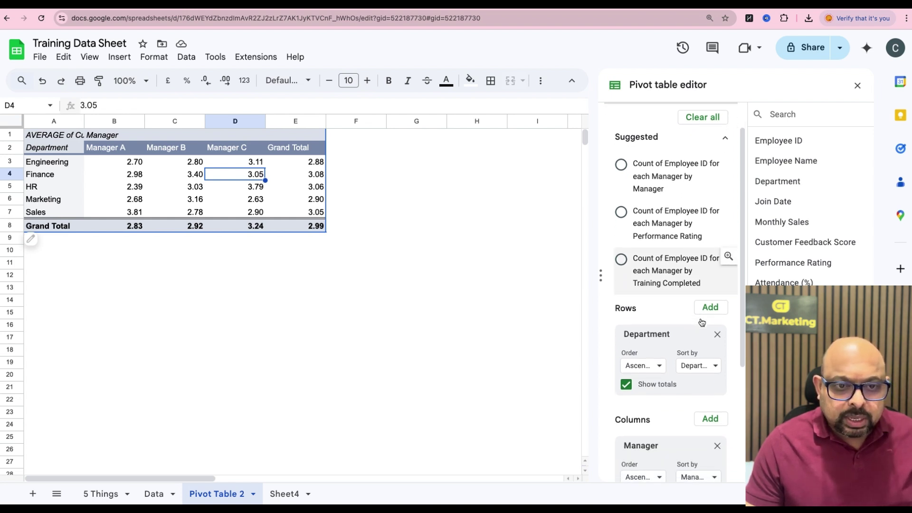
scroll(701, 323, "down", 2)
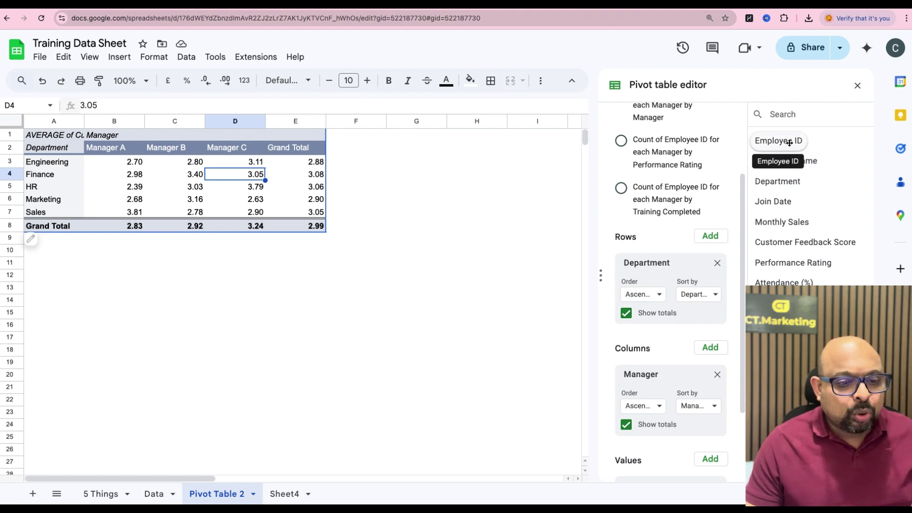
left_click_drag(789, 143, 638, 338)
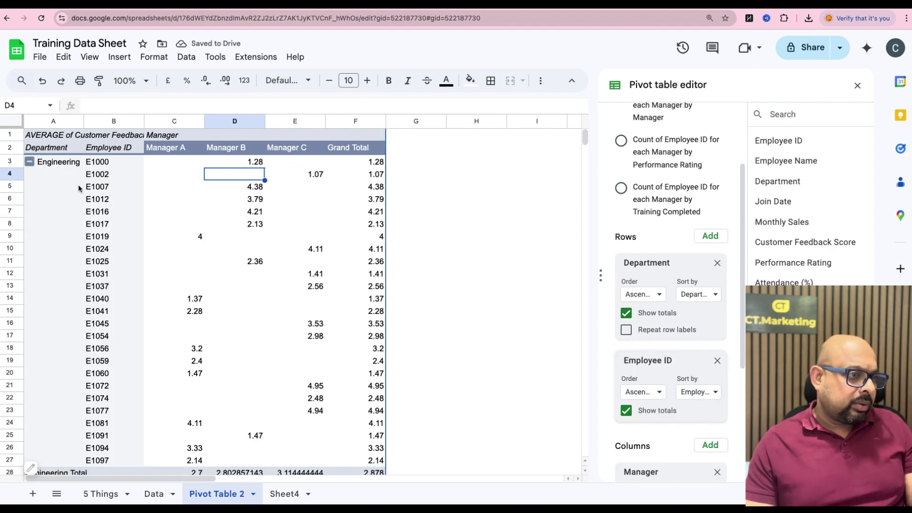
left_click(717, 361)
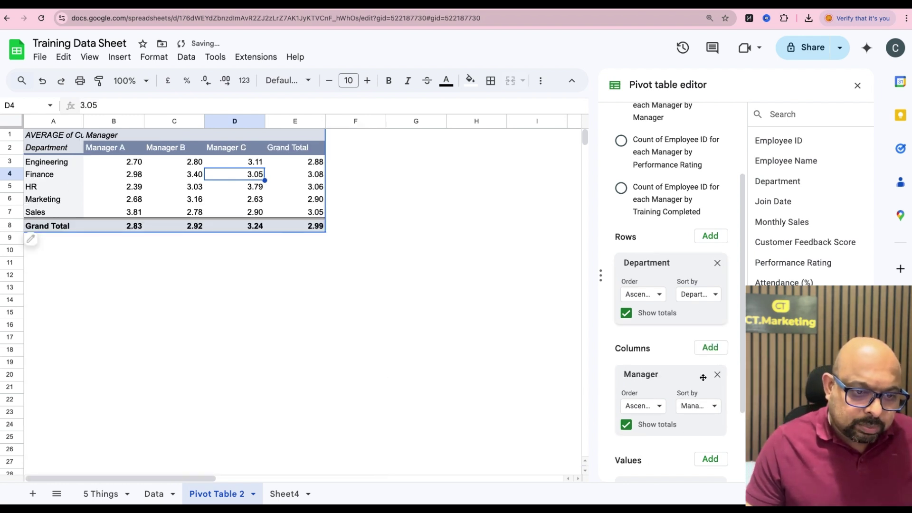
- Move Manager from the pivot table's columns to its rows below Department, and widen columns C and B
left_click_drag(663, 372, 662, 339)
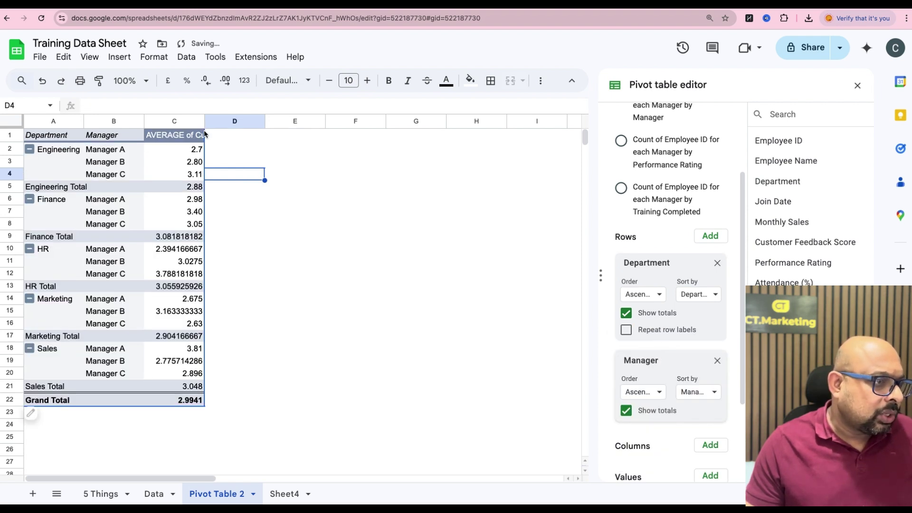
left_click_drag(204, 121, 259, 121)
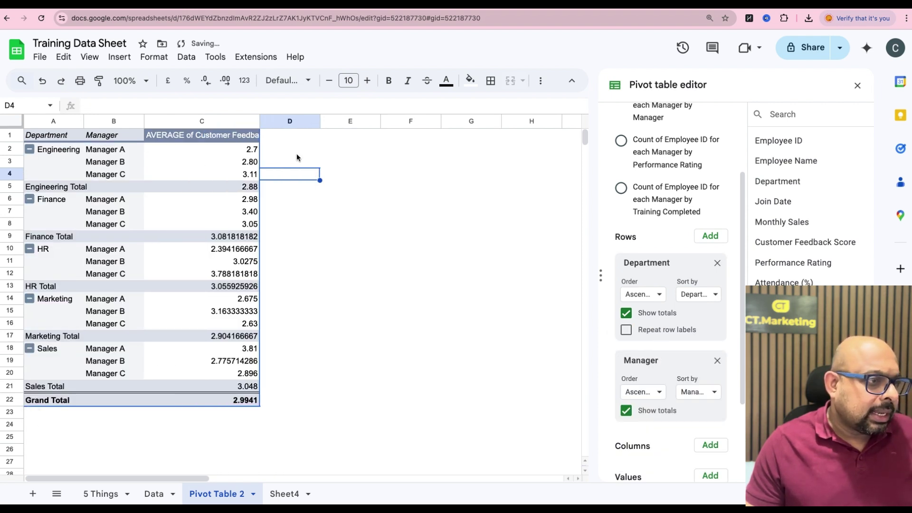
left_click_drag(144, 124, 196, 125)
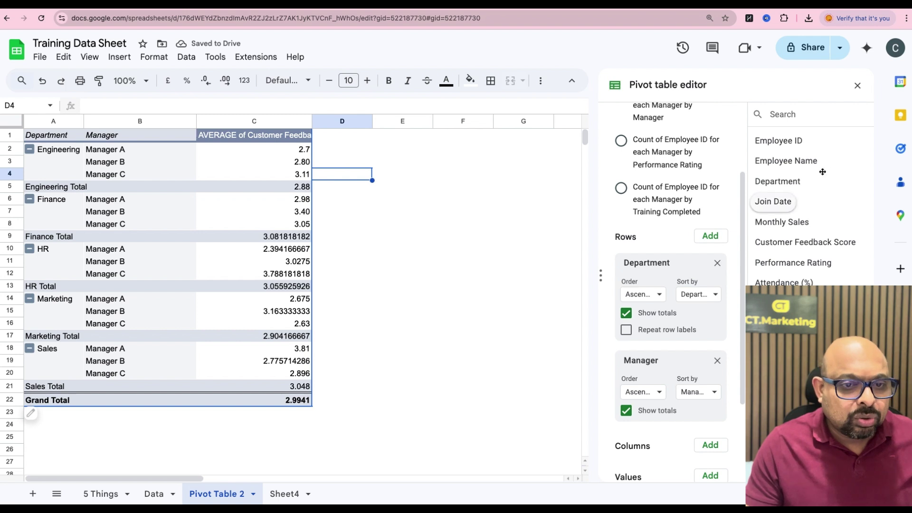
- Try Employee Name as a third row field below Manager in the pivot table, widen column D, and remove the field again
left_click_drag(806, 165, 662, 442)
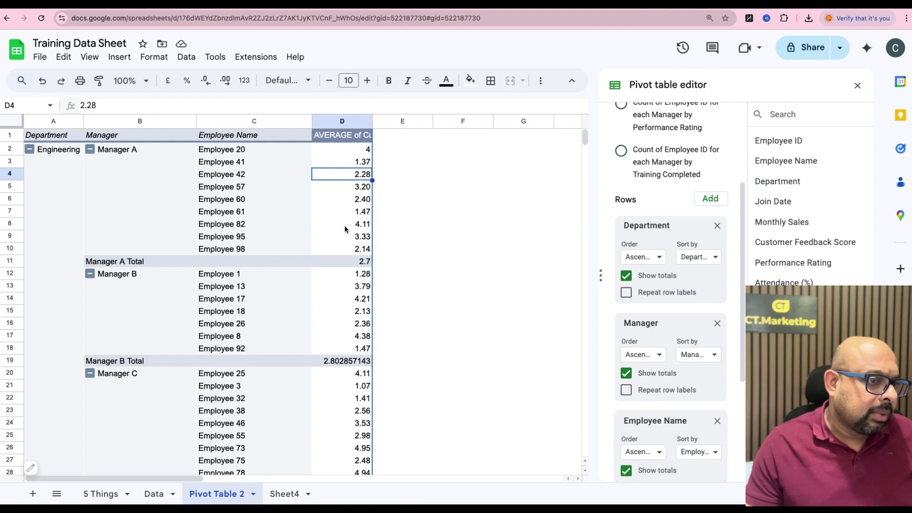
left_click_drag(372, 121, 408, 121)
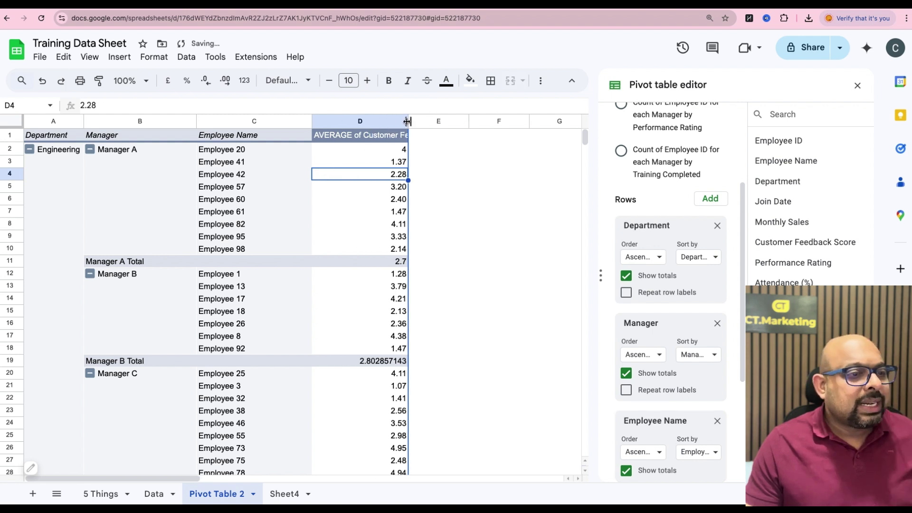
left_click(718, 422)
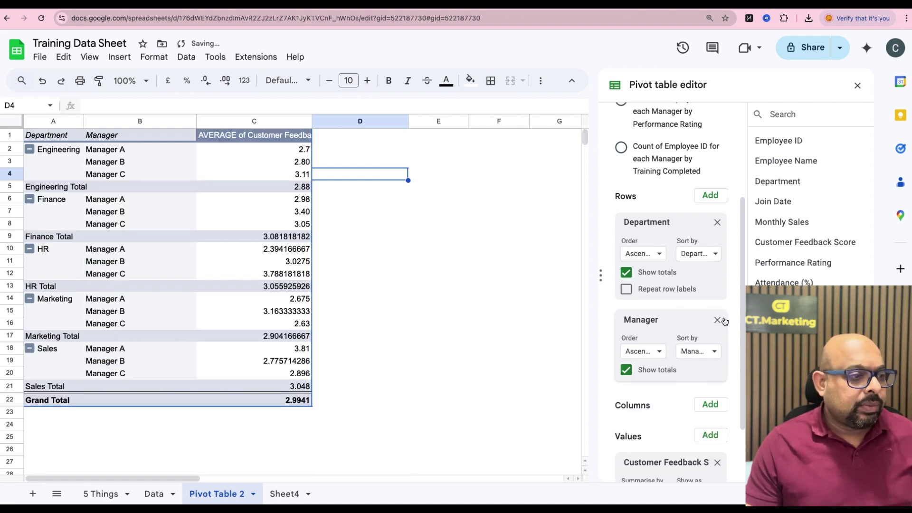
- Format the average customer feedback scores in C2:C22 to two decimal places
left_click_drag(250, 148, 246, 401)
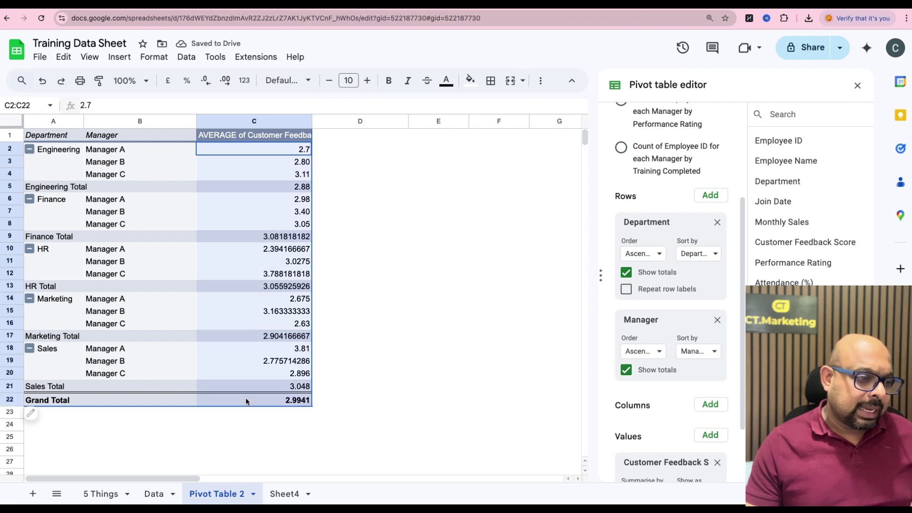
left_click(224, 87)
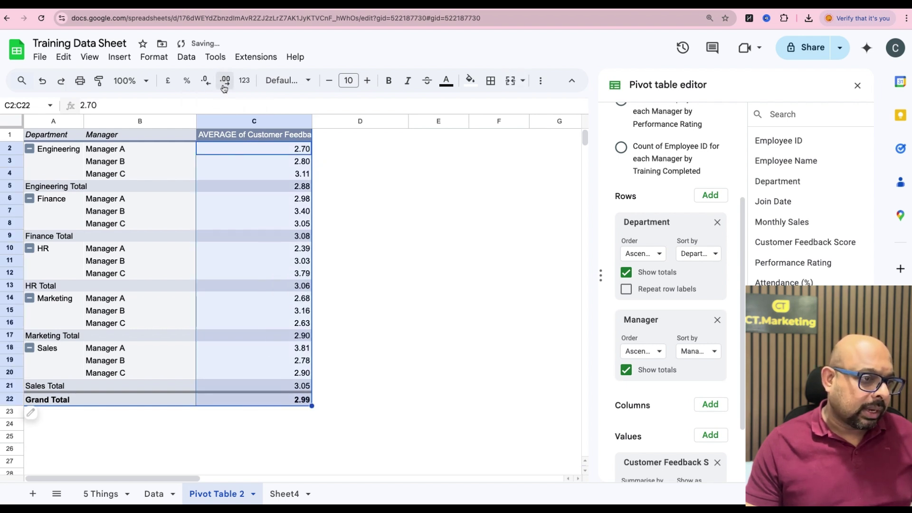
left_click(536, 383)
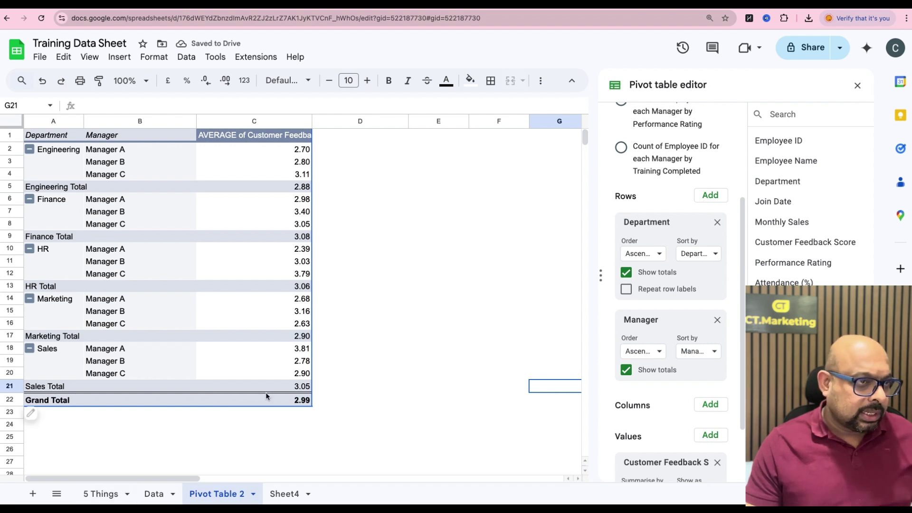